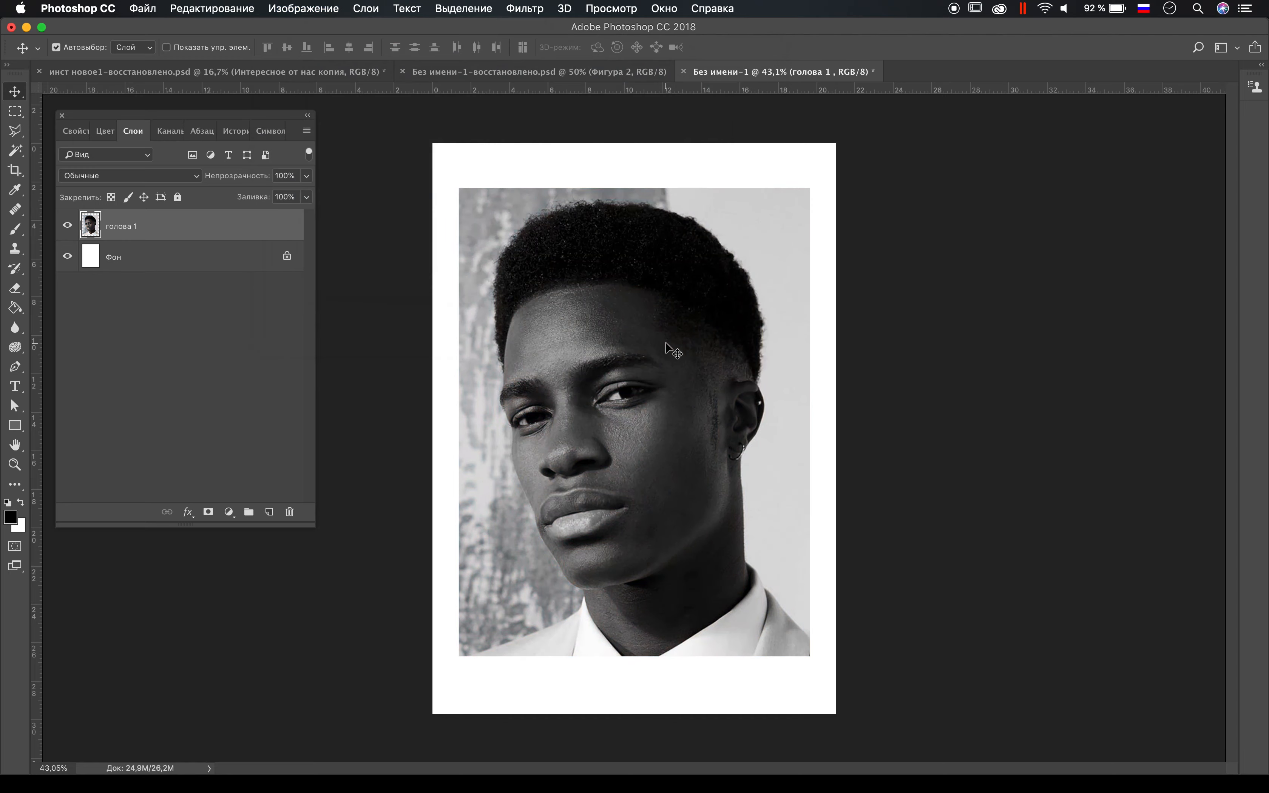
Step: Apply Camera Raw to the portrait layer with exposure -0.30, contrast -34, highlights -30, shadows -8, whites -28, blacks -22, texture +24, clarity +1 and dehaze +1
{"action": "left_click", "coordinate": [536, 8]}
{"action": "left_click", "coordinate": [624, 114]}
{"action": "left_click_drag", "start_coordinate": [944, 428], "coordinate": [944, 585]}
{"action": "scroll", "coordinate": [923, 552], "scroll_direction": "down", "scroll_amount": 2}
{"action": "scroll", "coordinate": [943, 585], "scroll_direction": "up", "scroll_amount": 2}
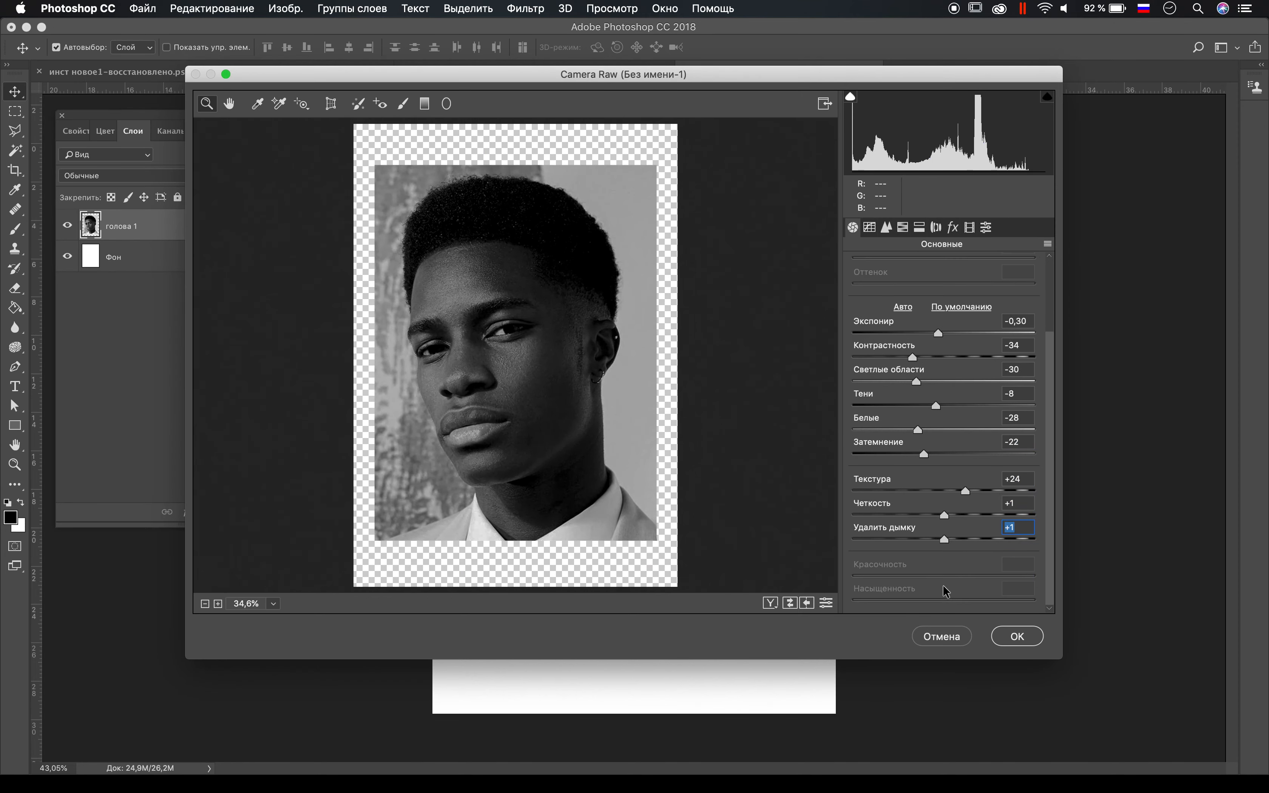
{"action": "left_click", "coordinate": [1017, 636]}
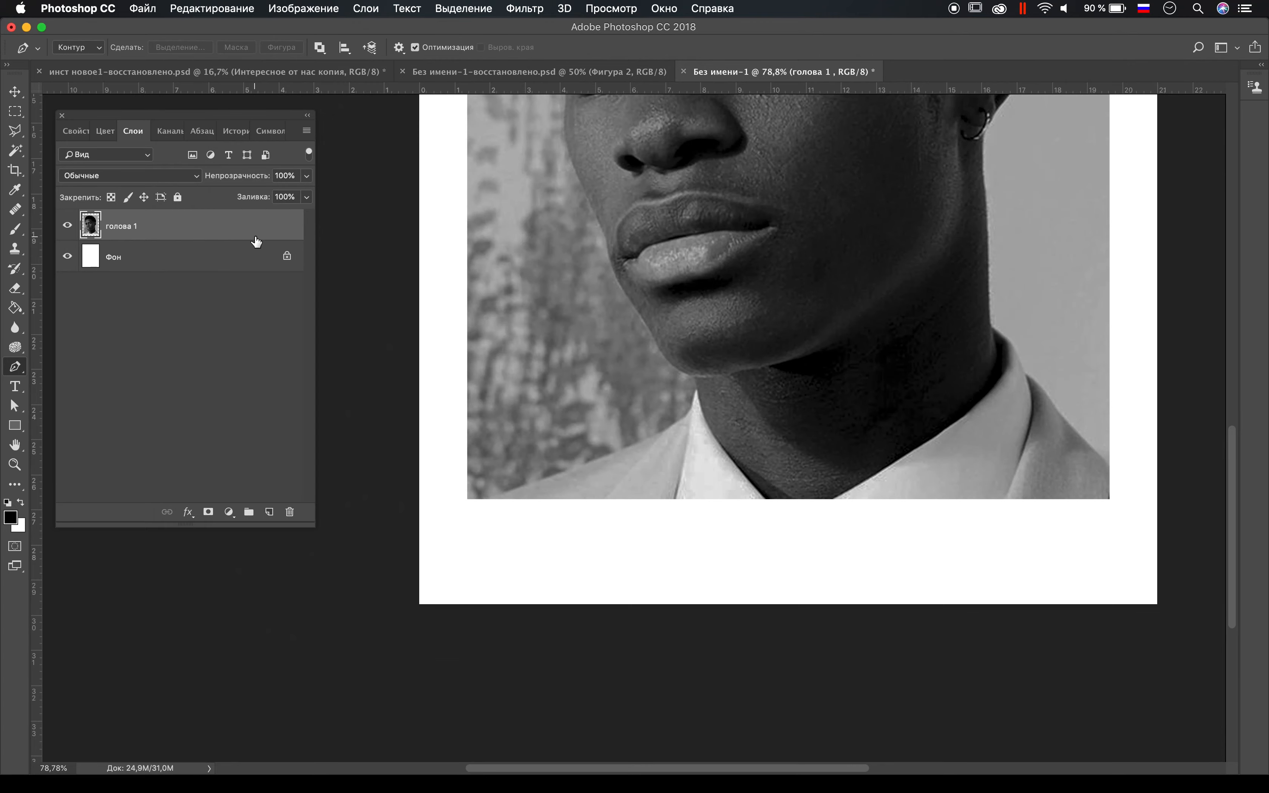
Step: Compare the individual colour channels of the portrait and duplicate the blue channel
{"action": "left_click", "coordinate": [176, 131]}
{"action": "left_click", "coordinate": [193, 215]}
{"action": "left_click", "coordinate": [193, 192]}
{"action": "left_click", "coordinate": [180, 243]}
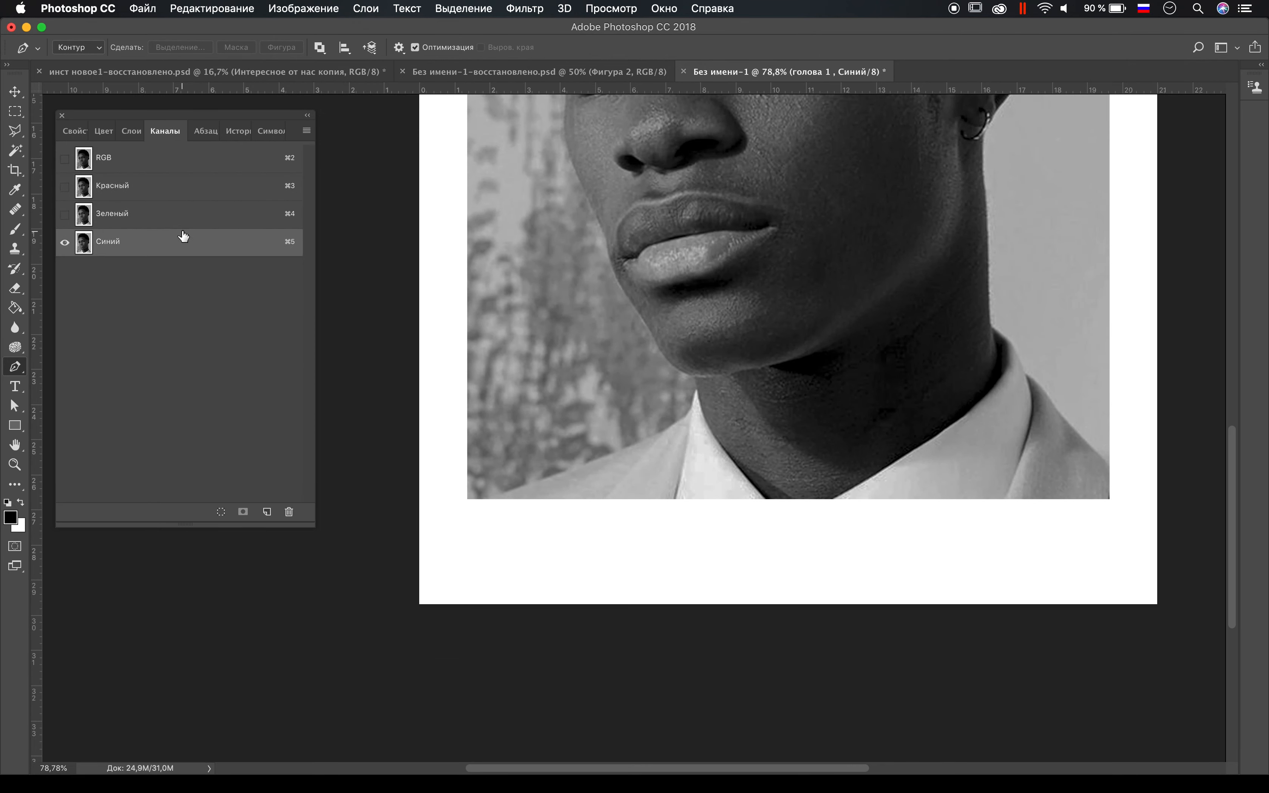
{"action": "right_click", "coordinate": [183, 240]}
{"action": "left_click", "coordinate": [221, 246]}
{"action": "key", "text": "Return"}
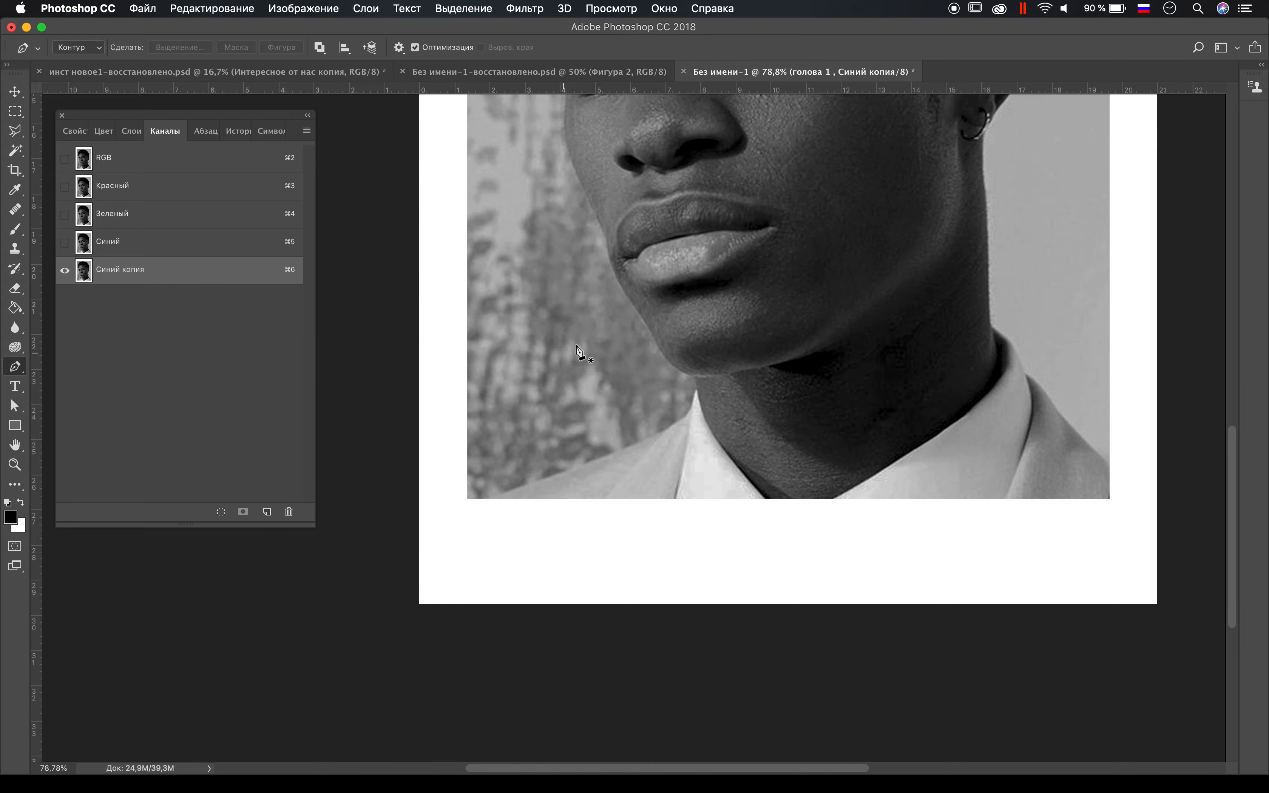
Step: Try a steep Curves adjustment on the copied blue channel with the black input at 125, and undo it
{"action": "key", "text": "super+0"}
{"action": "key", "text": "i"}
{"action": "key", "text": "super+m"}
{"action": "left_click_drag", "start_coordinate": [733, 573], "coordinate": [827, 577]}
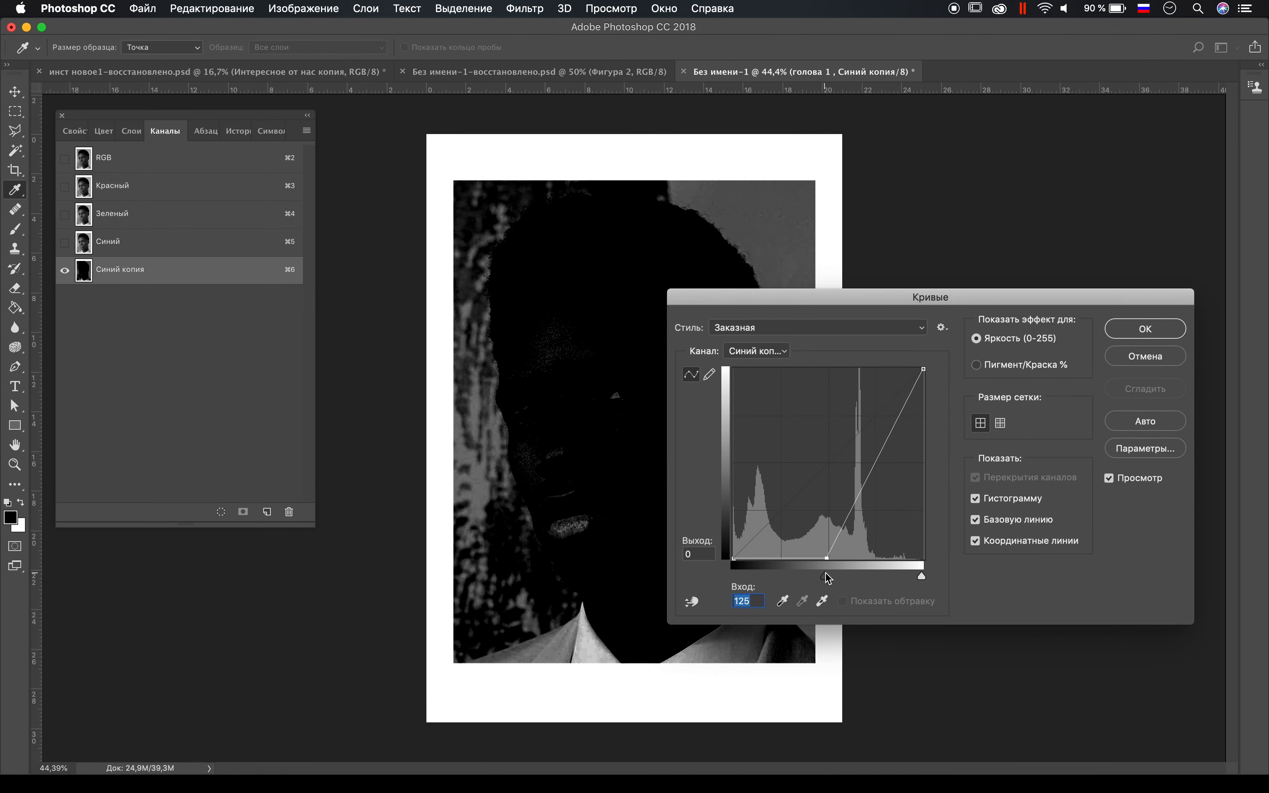
{"action": "left_click_drag", "start_coordinate": [921, 576], "coordinate": [841, 576]}
{"action": "key", "text": "Escape"}
{"action": "key", "text": "v"}
{"action": "key", "text": "super+z"}
Step: Duplicate the blue channel of the colour portrait and select the copy
{"action": "left_click", "coordinate": [190, 242]}
{"action": "right_click", "coordinate": [190, 242]}
{"action": "left_click", "coordinate": [219, 240]}
{"action": "left_click", "coordinate": [631, 244]}
{"action": "left_click", "coordinate": [169, 273]}
Step: Bring the black and white points of the blue copy almost together with Curves, turning the head into a black silhouette on white
{"action": "key", "text": "super+m"}
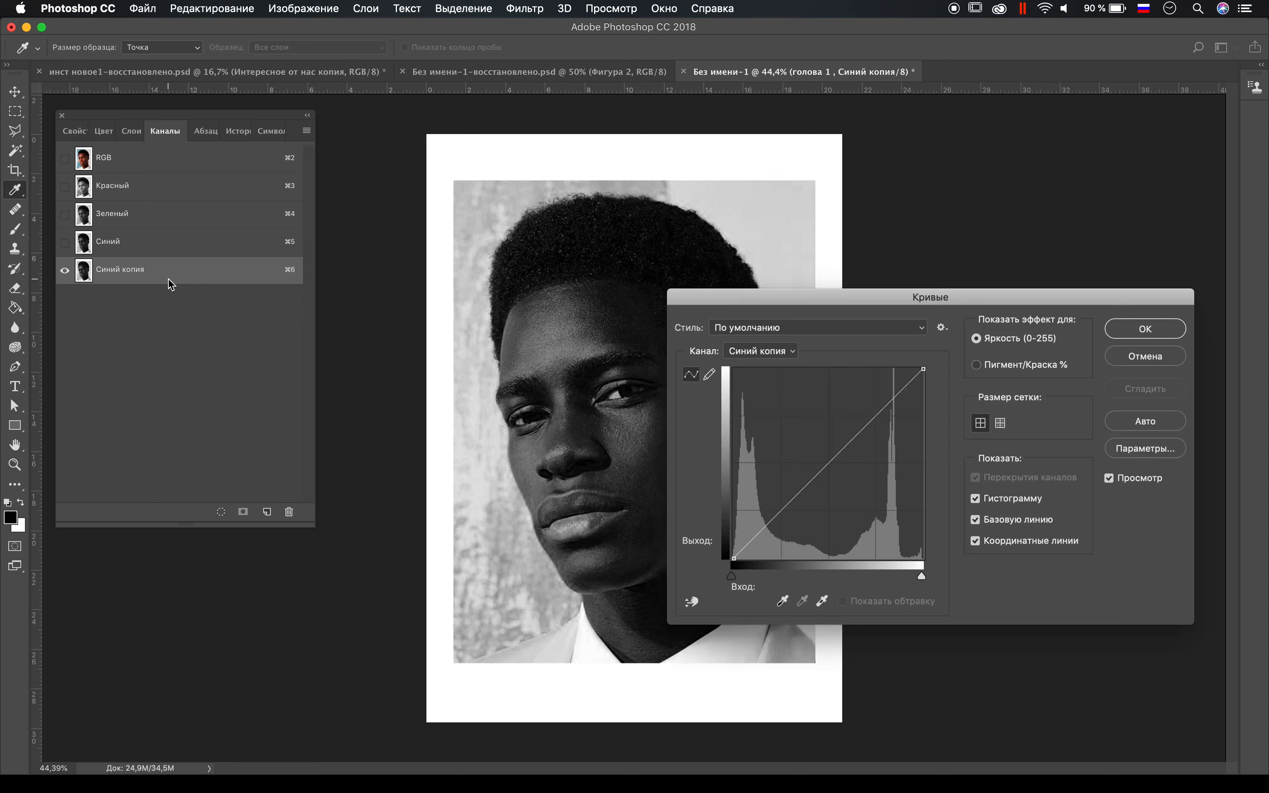
{"action": "left_click_drag", "start_coordinate": [731, 576], "coordinate": [832, 574]}
{"action": "left_click_drag", "start_coordinate": [920, 576], "coordinate": [839, 576]}
{"action": "key", "text": "Return"}
Step: Paint the leftover jacket and collar beside the neck white on the blue copy with an enlarged brush
{"action": "key", "text": "b"}
{"action": "key", "text": "bracketright"}
{"action": "key", "text": "bracketright"}
{"action": "key", "text": "bracketright"}
{"action": "key", "text": "bracketright"}
{"action": "key", "text": "bracketright"}
{"action": "key", "text": "bracketright"}
{"action": "key", "text": "bracketright"}
{"action": "key", "text": "x"}
{"action": "mouse_move", "coordinate": [788, 657]}
{"action": "left_mouse_down"}
{"action": "mouse_move", "coordinate": [770, 700]}
{"action": "mouse_move", "coordinate": [789, 646]}
{"action": "left_mouse_up"}
{"action": "right_click", "coordinate": [788, 647]}
{"action": "left_click_drag", "start_coordinate": [875, 616], "coordinate": [1019, 613]}
{"action": "key", "text": "Return"}
{"action": "left_click_drag", "start_coordinate": [815, 603], "coordinate": [776, 597]}
Step: Paint the remaining dark background areas beside the cheek and chin white on the blue copy with a 200 px brush
{"action": "right_click", "coordinate": [495, 505]}
{"action": "left_click", "coordinate": [462, 472]}
{"action": "scroll", "coordinate": [462, 472], "scroll_direction": "up", "scroll_amount": 5}
{"action": "left_click_drag", "start_coordinate": [610, 566], "coordinate": [634, 612]}
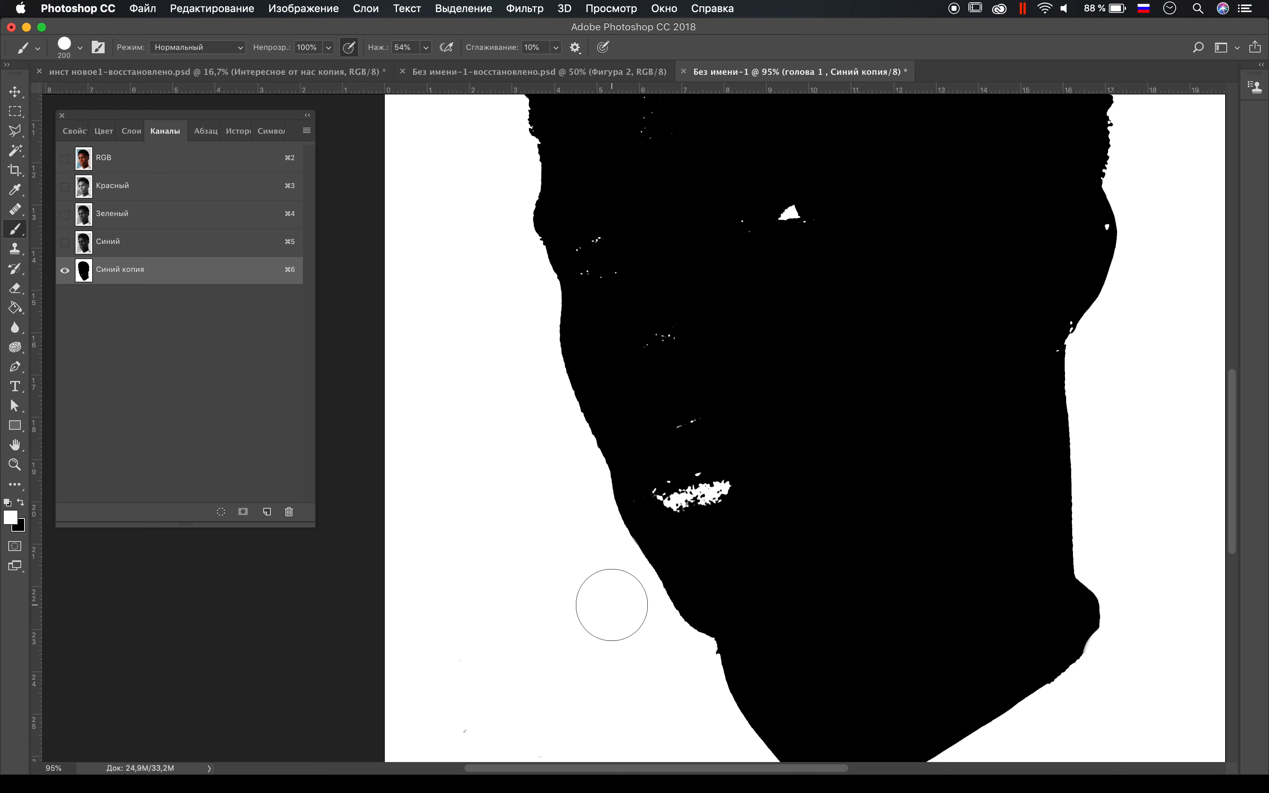
Step: Paint the white specks on the eye, nose and lips black so the head silhouette is solid
{"action": "scroll", "coordinate": [612, 605], "scroll_direction": "down", "scroll_amount": 2}
{"action": "key", "text": "x"}
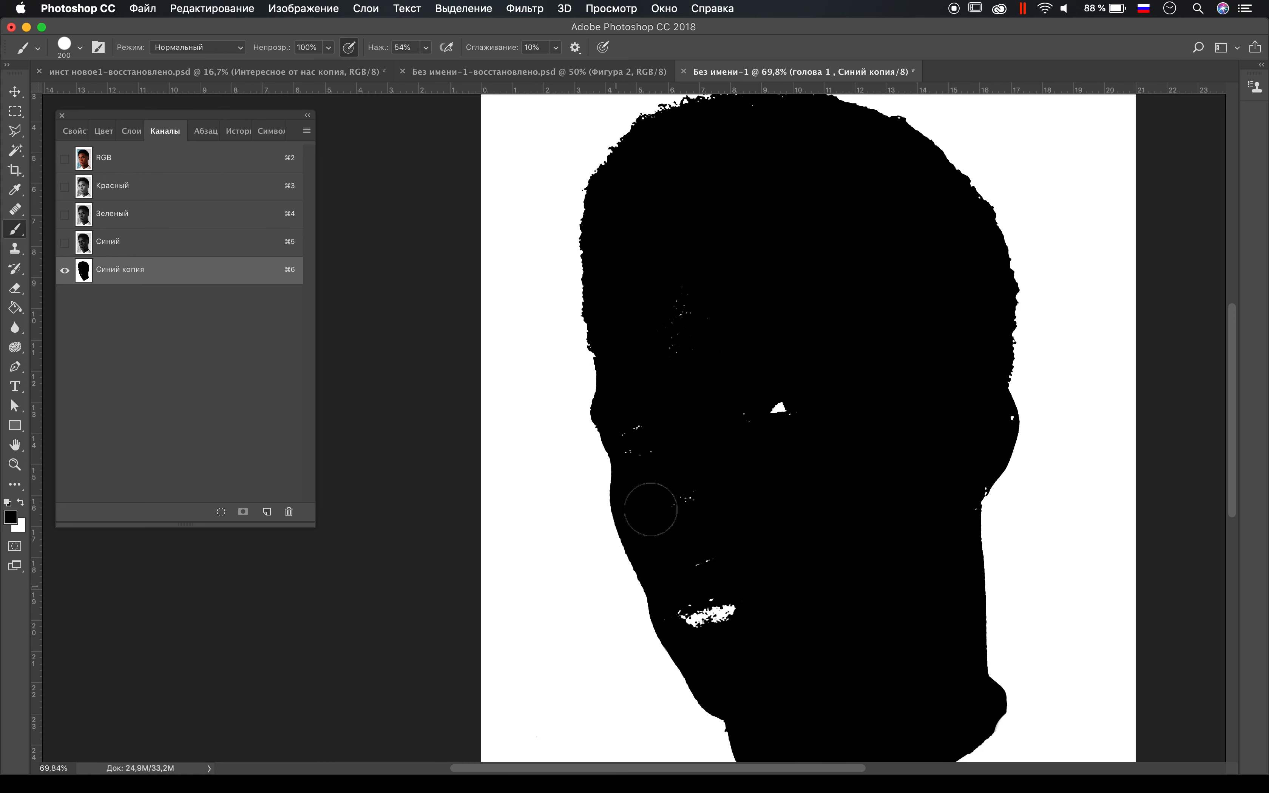
{"action": "mouse_move", "coordinate": [679, 496]}
{"action": "left_mouse_down"}
{"action": "mouse_move", "coordinate": [728, 589]}
{"action": "mouse_move", "coordinate": [713, 611]}
{"action": "left_mouse_up"}
{"action": "scroll", "coordinate": [832, 510], "scroll_direction": "up", "scroll_amount": 3}
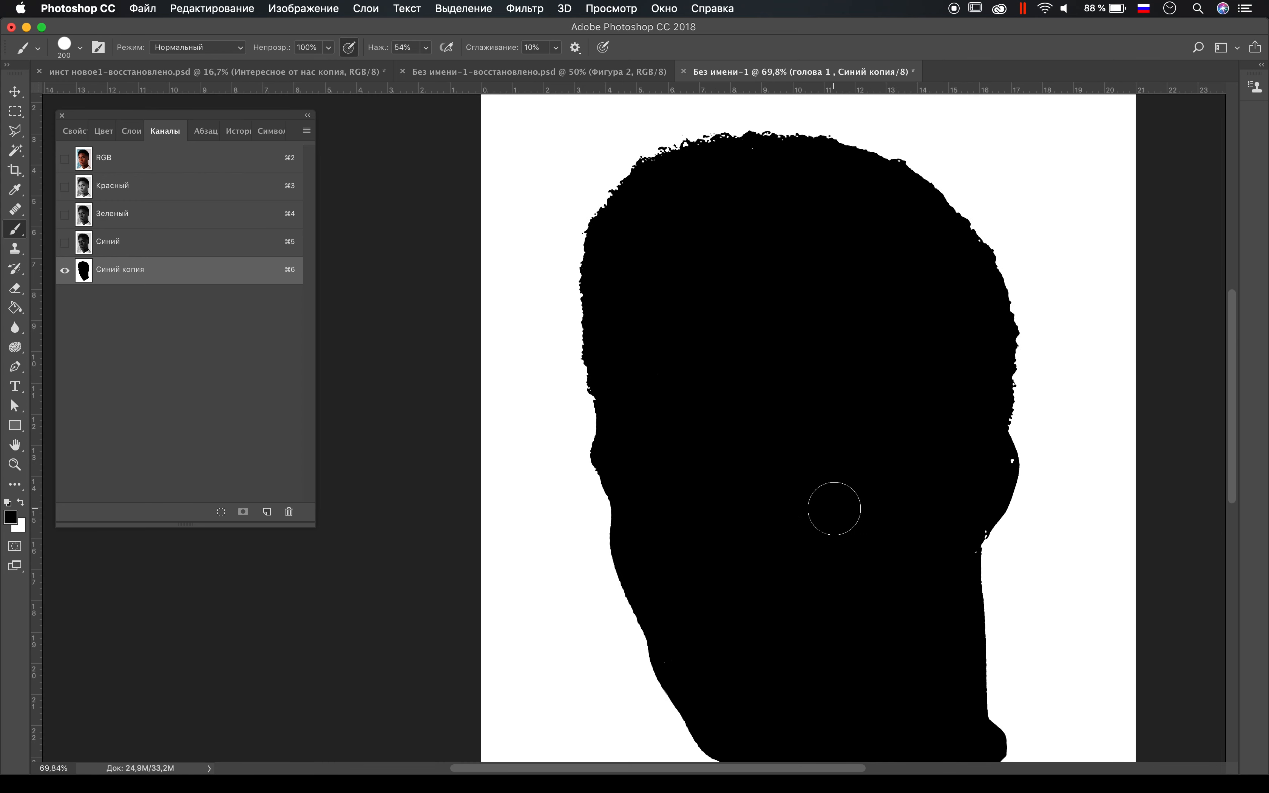
{"action": "scroll", "coordinate": [834, 508], "scroll_direction": "up", "scroll_amount": 4}
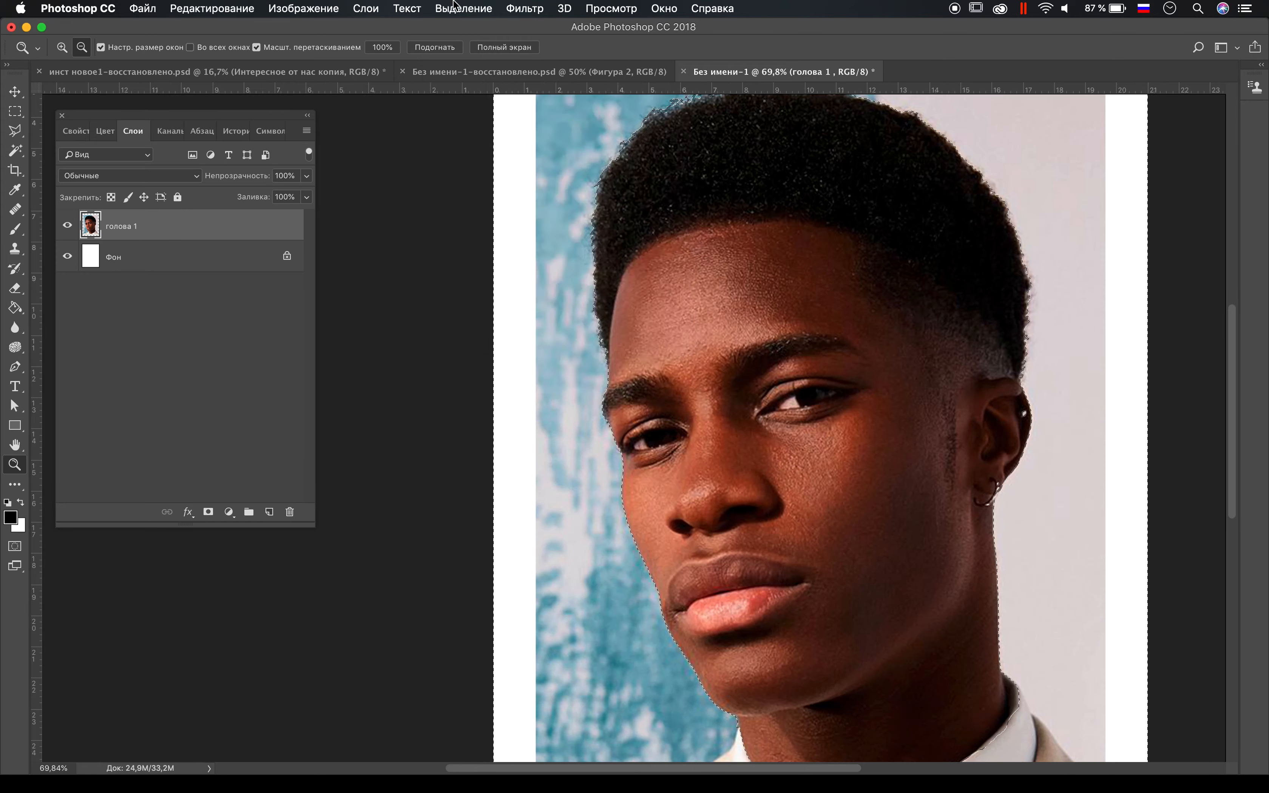
Step: Expand the silhouette selection by 2 pixels and add a mask to the portrait layer that keeps only the head
{"action": "left_click", "coordinate": [463, 9]}
{"action": "mouse_move", "coordinate": [481, 224]}
{"action": "left_click", "coordinate": [750, 255]}
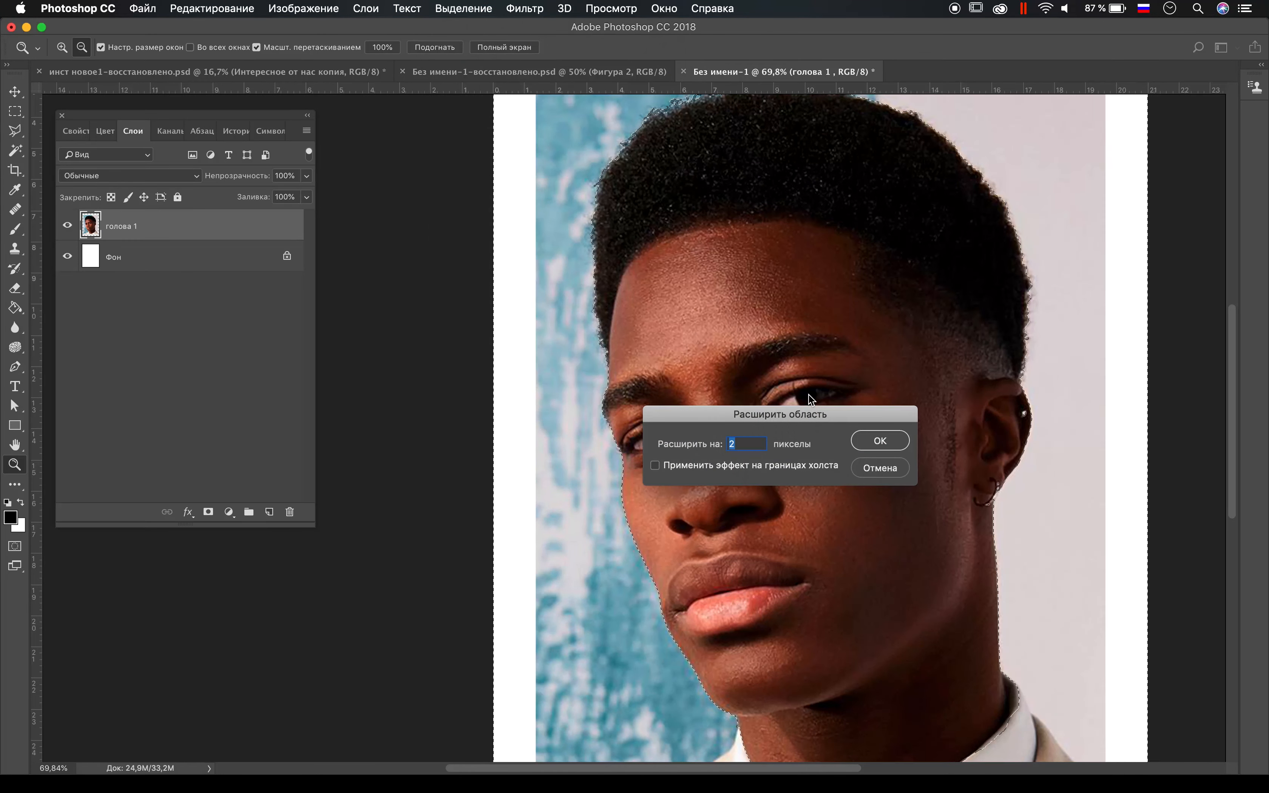
{"action": "key", "text": "Return"}
{"action": "scroll", "coordinate": [808, 394], "scroll_direction": "down", "scroll_amount": 5}
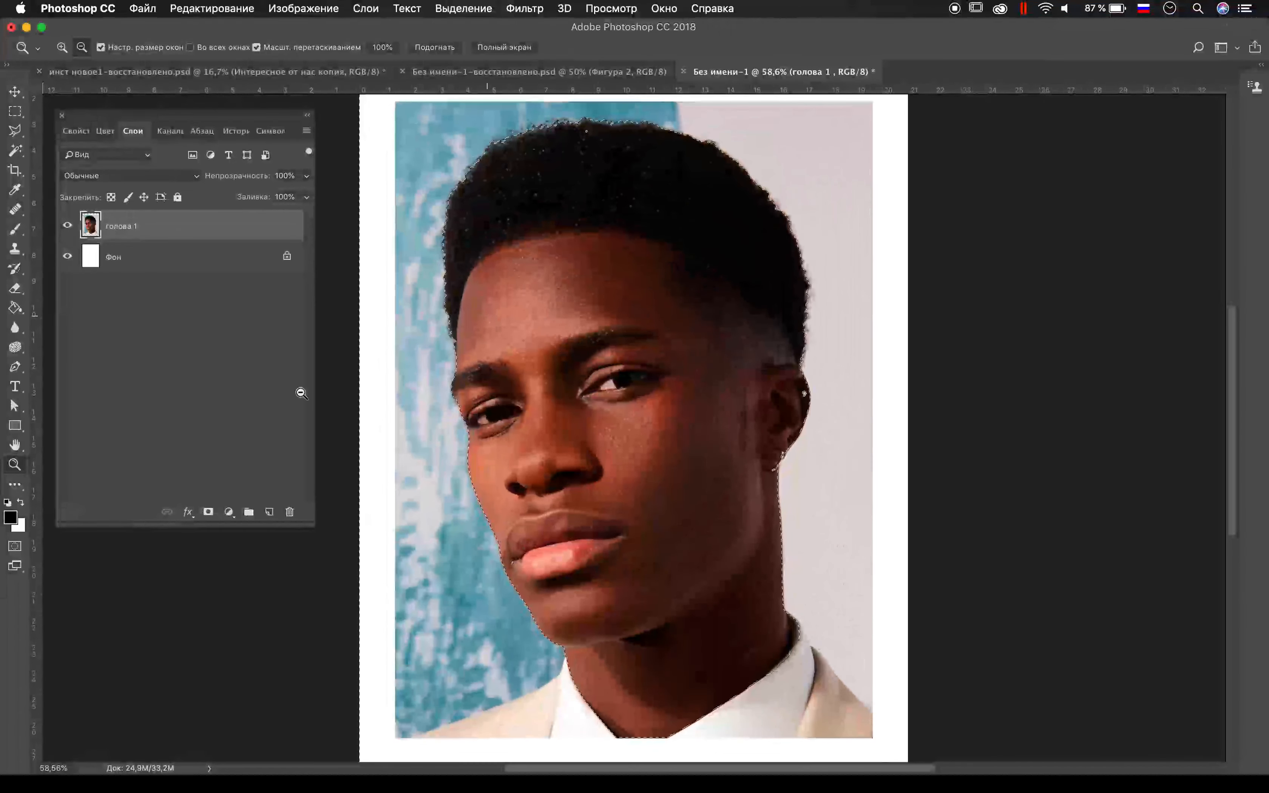
{"action": "left_click", "coordinate": [208, 512]}
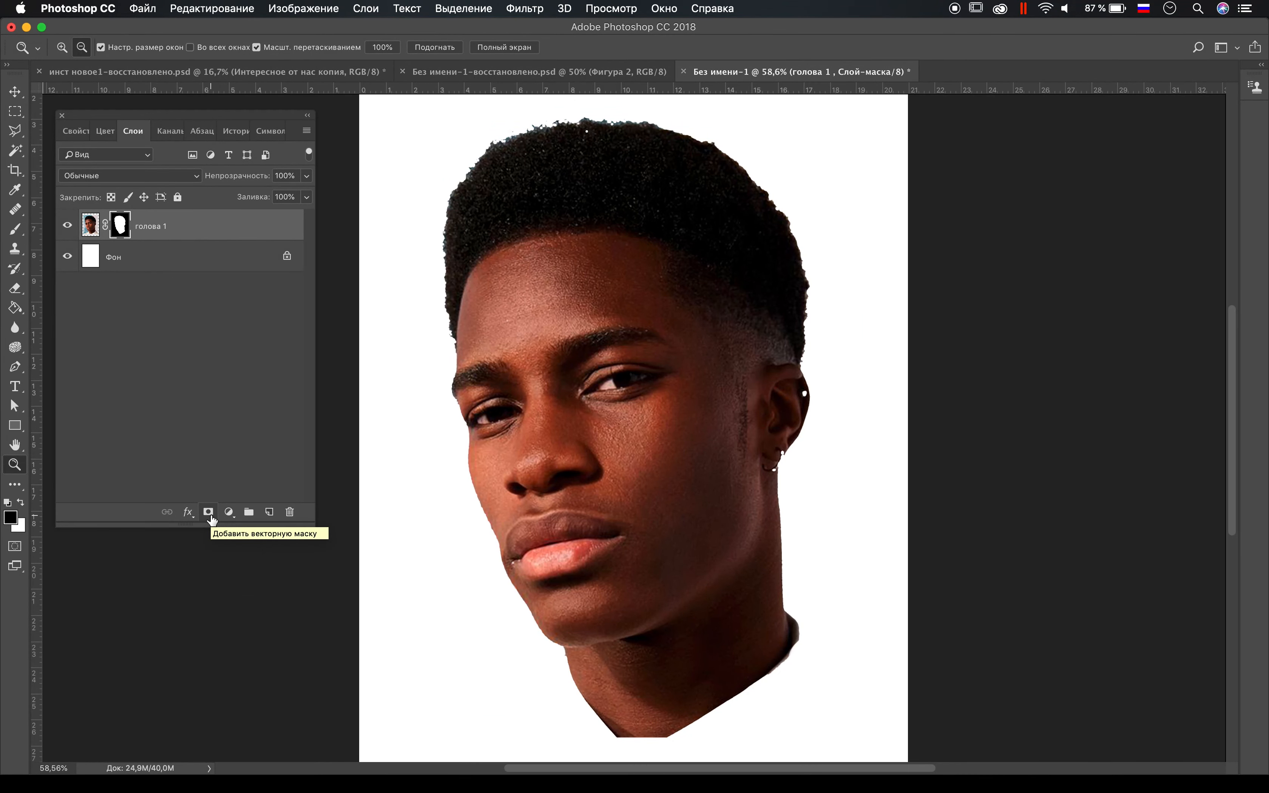
Step: Unlock the background layer and change the cyan end of the cyan-to-purple gradient to pink
{"action": "left_click", "coordinate": [157, 256]}
{"action": "left_click", "coordinate": [286, 256]}
{"action": "left_click", "coordinate": [19, 312]}
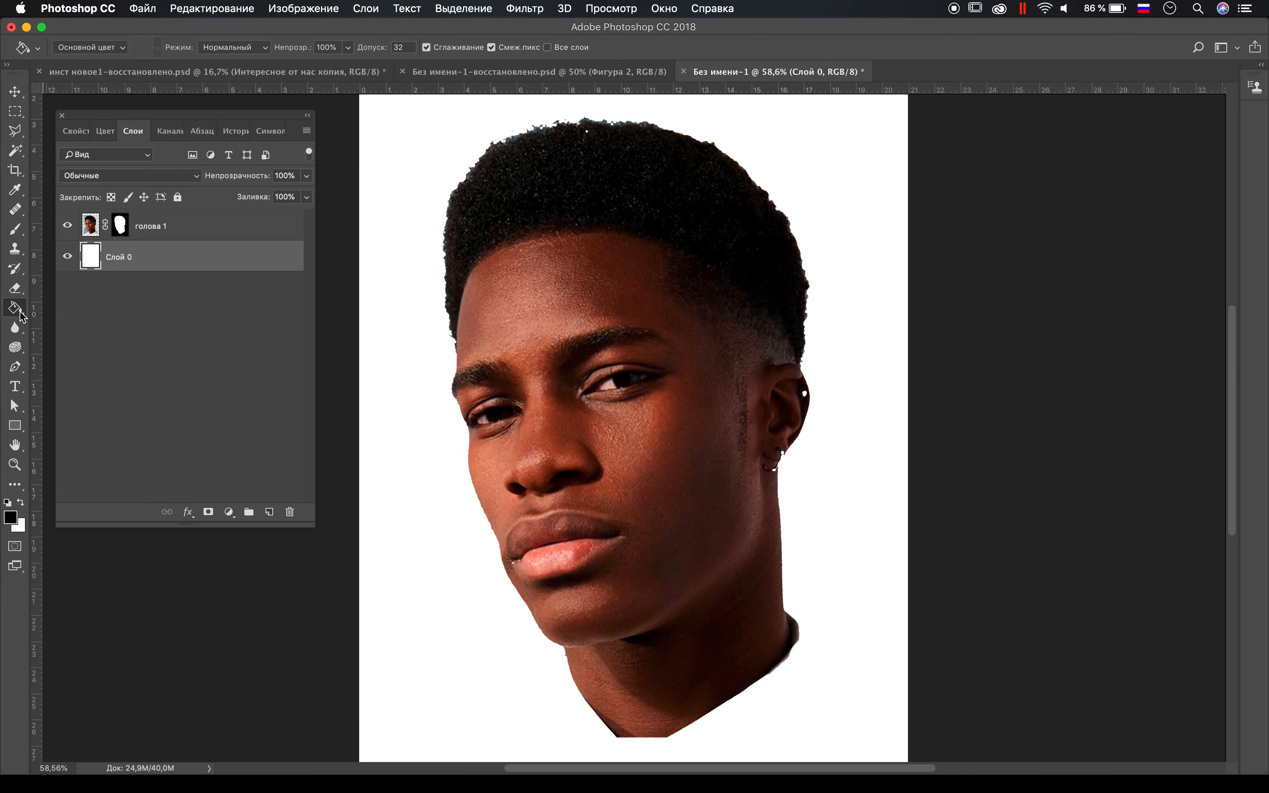
{"action": "left_click_drag", "start_coordinate": [22, 316], "coordinate": [46, 313]}
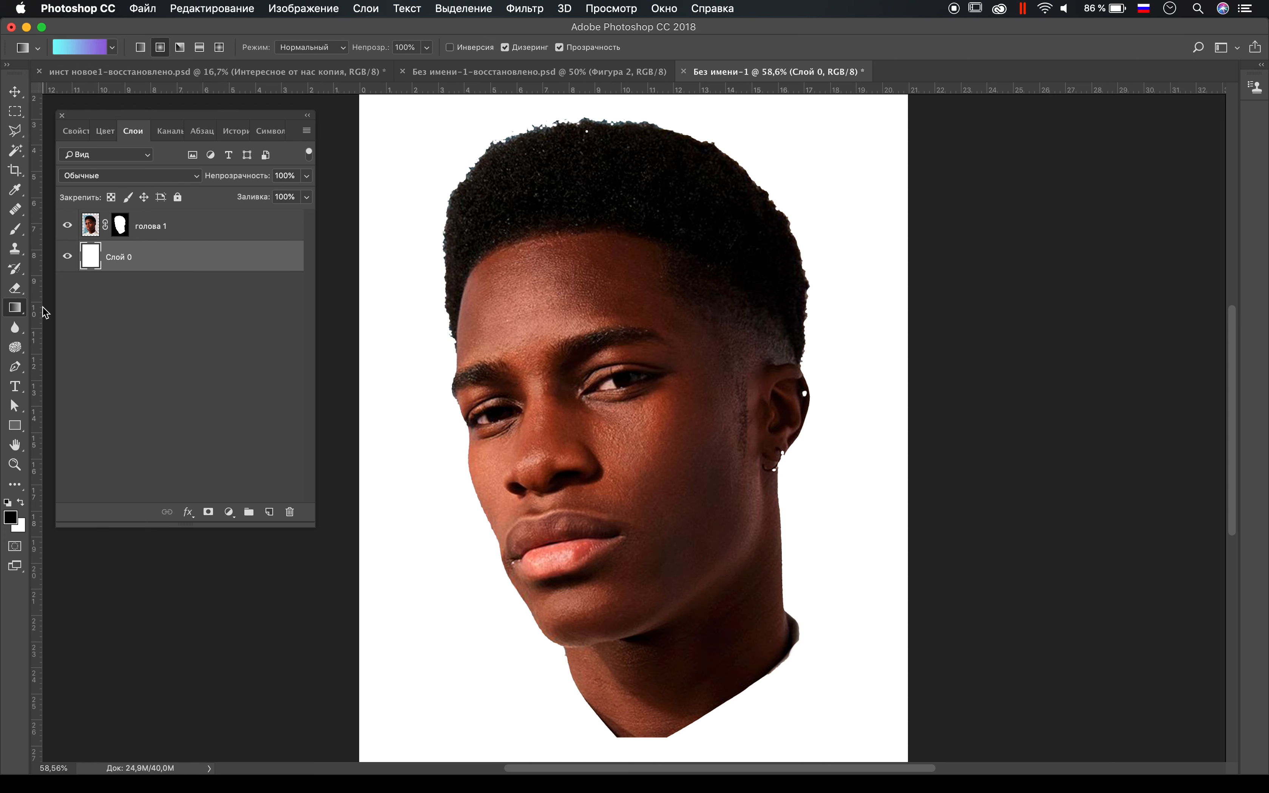
{"action": "left_click", "coordinate": [114, 48]}
{"action": "left_click", "coordinate": [113, 48]}
{"action": "left_click", "coordinate": [96, 49]}
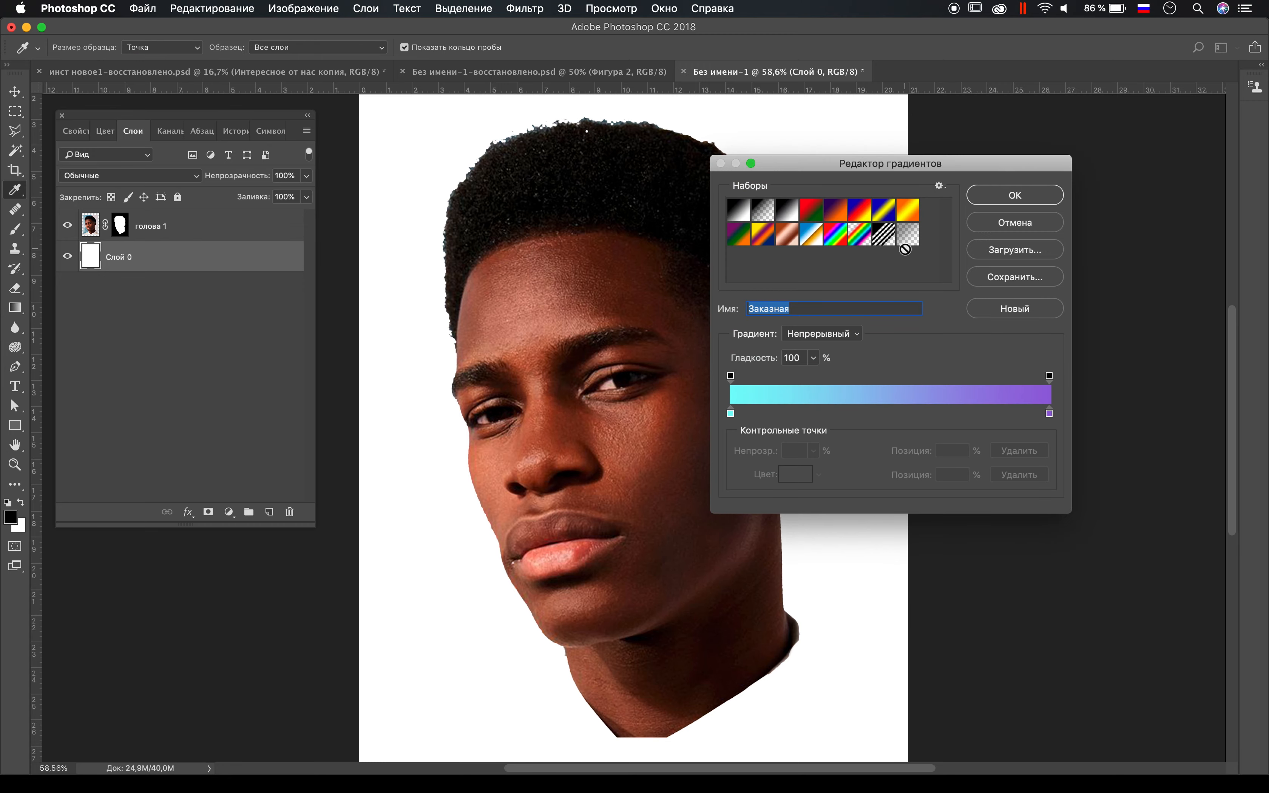
{"action": "double_click", "coordinate": [731, 414]}
{"action": "left_click_drag", "start_coordinate": [760, 630], "coordinate": [771, 526]}
{"action": "left_click", "coordinate": [904, 521]}
{"action": "left_click", "coordinate": [1014, 195]}
Step: Fill the unlocked background layer with the radial gradient, pink near the lower edge and purple towards the top
{"action": "left_click_drag", "start_coordinate": [743, 125], "coordinate": [656, 177]}
{"action": "key", "text": "super+0"}
{"action": "key", "text": "super+z"}
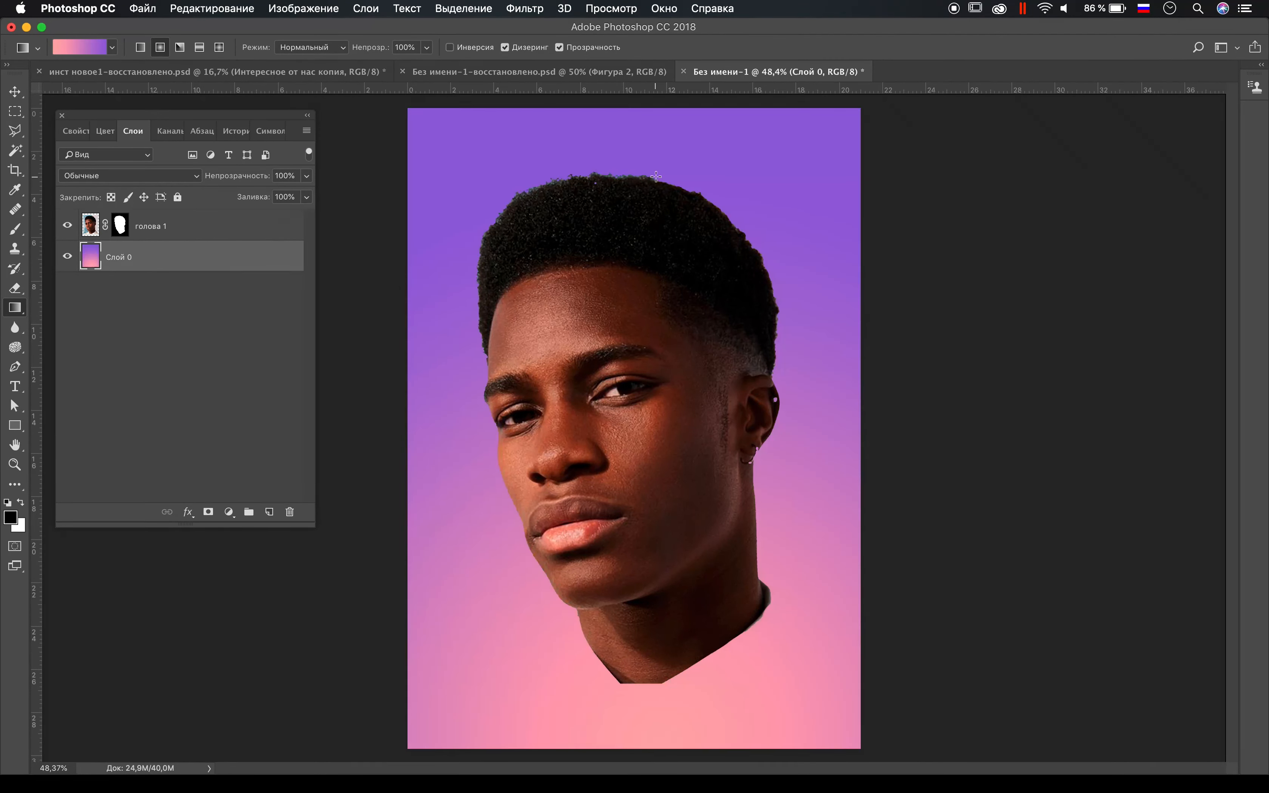
Step: On the head layer's mask, draw a closed Pen path around the head with a rounded curve across the neck
{"action": "left_click", "coordinate": [120, 227]}
{"action": "left_click", "coordinate": [13, 369]}
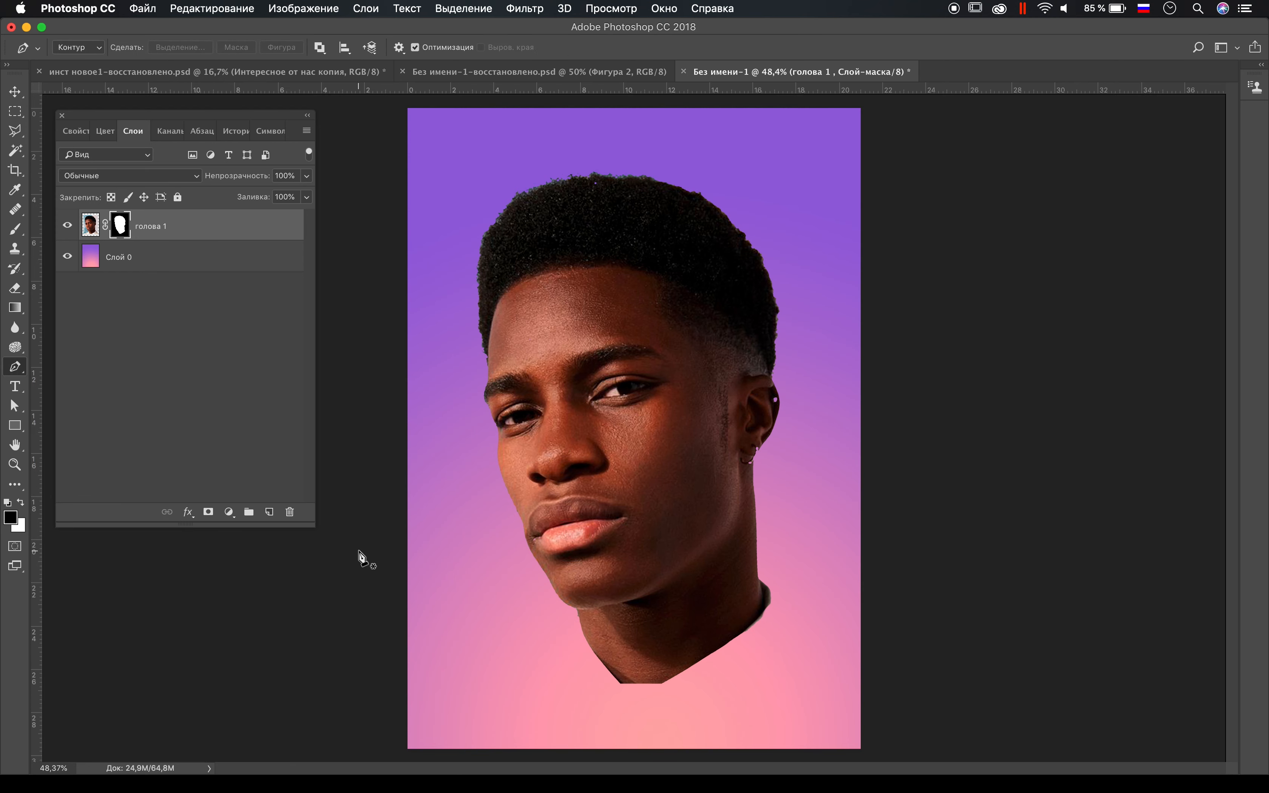
{"action": "left_click", "coordinate": [581, 628]}
{"action": "left_click_drag", "start_coordinate": [757, 581], "coordinate": [848, 457]}
{"action": "left_click", "coordinate": [853, 259]}
{"action": "left_click", "coordinate": [697, 134]}
{"action": "left_click", "coordinate": [495, 169]}
{"action": "left_click", "coordinate": [437, 248]}
{"action": "left_click", "coordinate": [475, 504]}
{"action": "left_click", "coordinate": [580, 627]}
Step: Convert the path around the head into a selection and invert it
{"action": "right_click", "coordinate": [782, 250]}
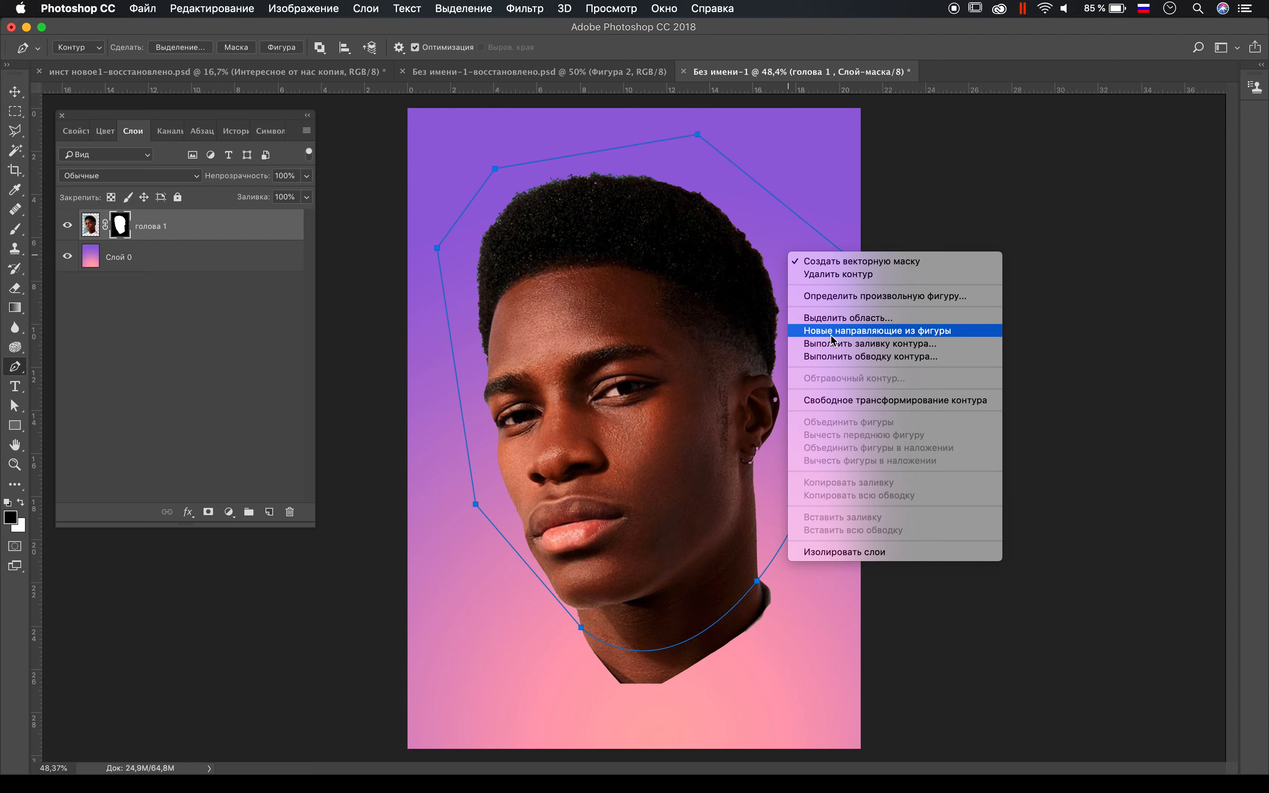
{"action": "left_click", "coordinate": [818, 317]}
{"action": "left_click", "coordinate": [919, 424]}
{"action": "key", "text": "b"}
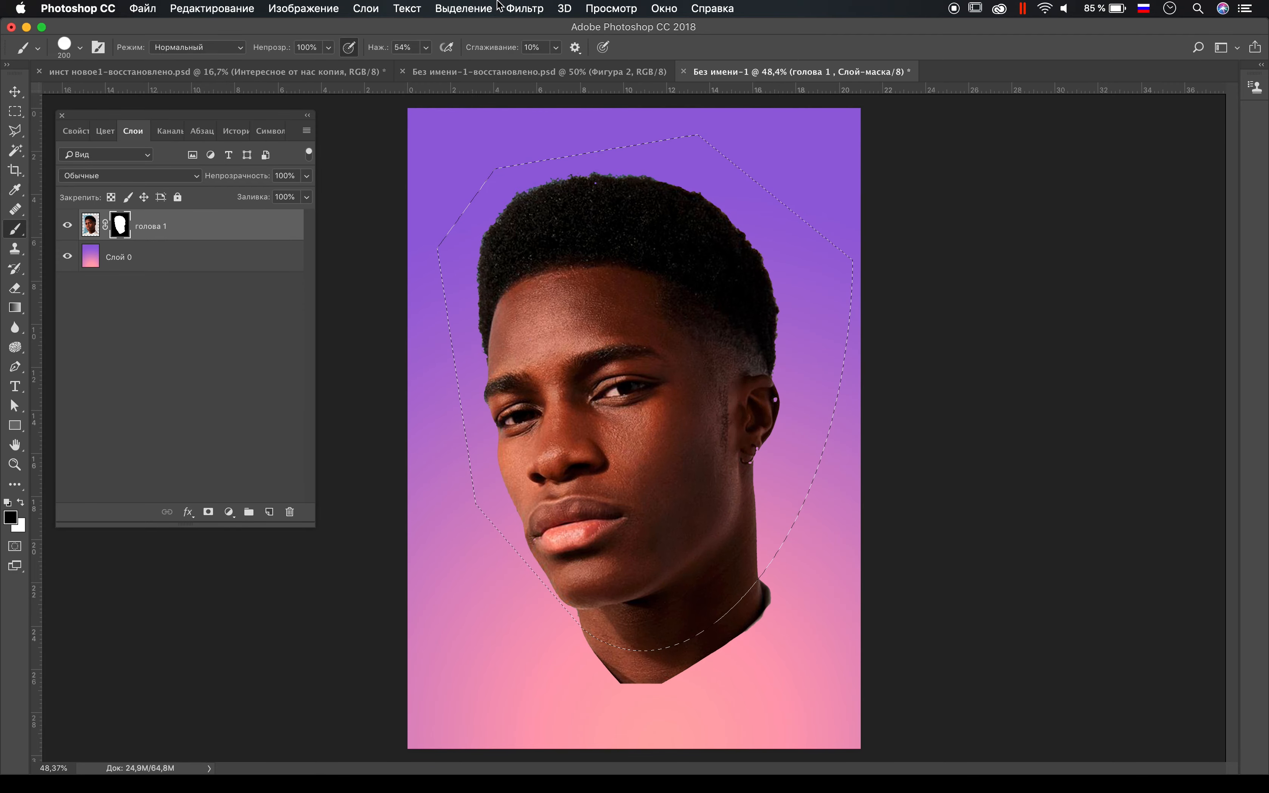
{"action": "left_click", "coordinate": [463, 9]}
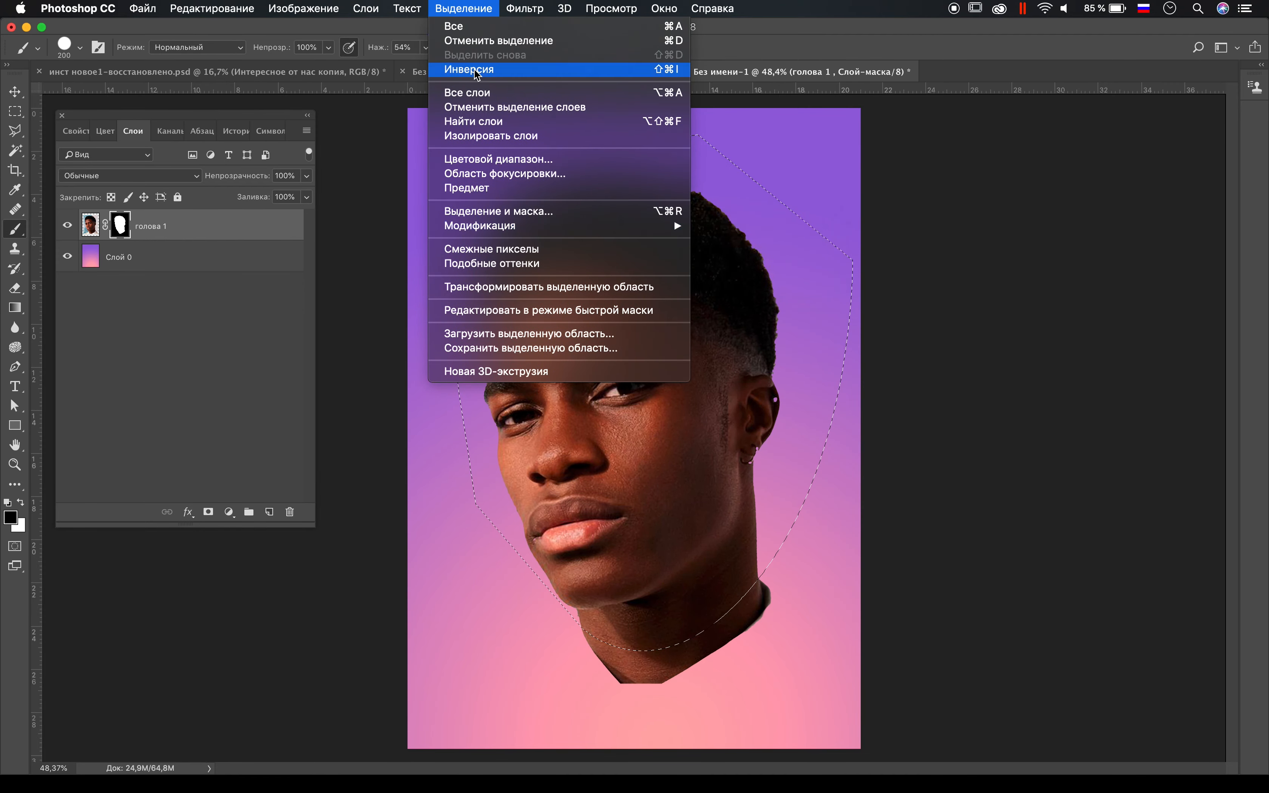
{"action": "left_click", "coordinate": [507, 70]}
Step: Paint black on the mask over the neck and collar below the curve, and deselect
{"action": "left_click_drag", "start_coordinate": [628, 664], "coordinate": [702, 668]}
{"action": "key", "text": "super+d"}
{"action": "scroll", "coordinate": [702, 668], "scroll_direction": "down", "scroll_amount": 2}
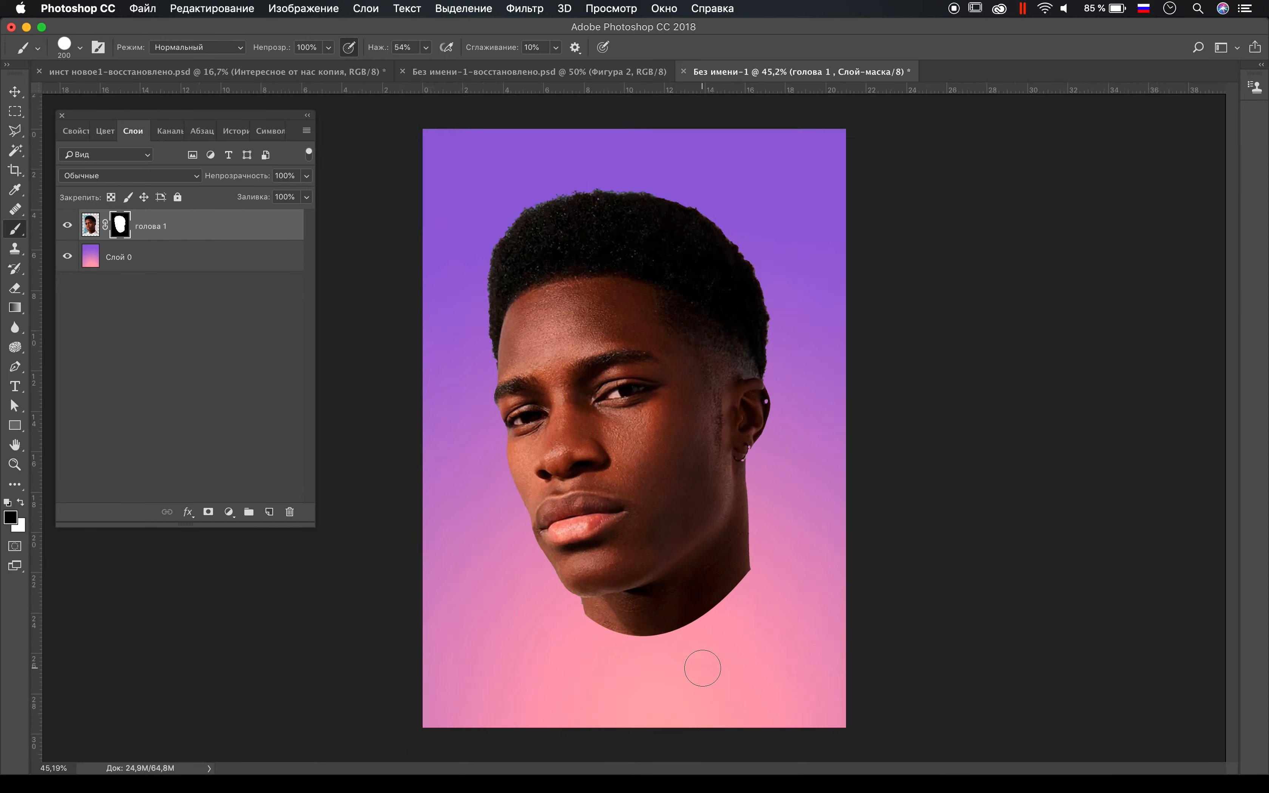
Step: Reduce the brush to 150 px and switch to a soft tip for refining the mask edge around the face
{"action": "scroll", "coordinate": [703, 668], "scroll_direction": "up", "scroll_amount": 3}
{"action": "key", "text": "bracketleft"}
{"action": "key", "text": "bracketleft"}
{"action": "scroll", "coordinate": [555, 694], "scroll_direction": "up", "scroll_amount": 4}
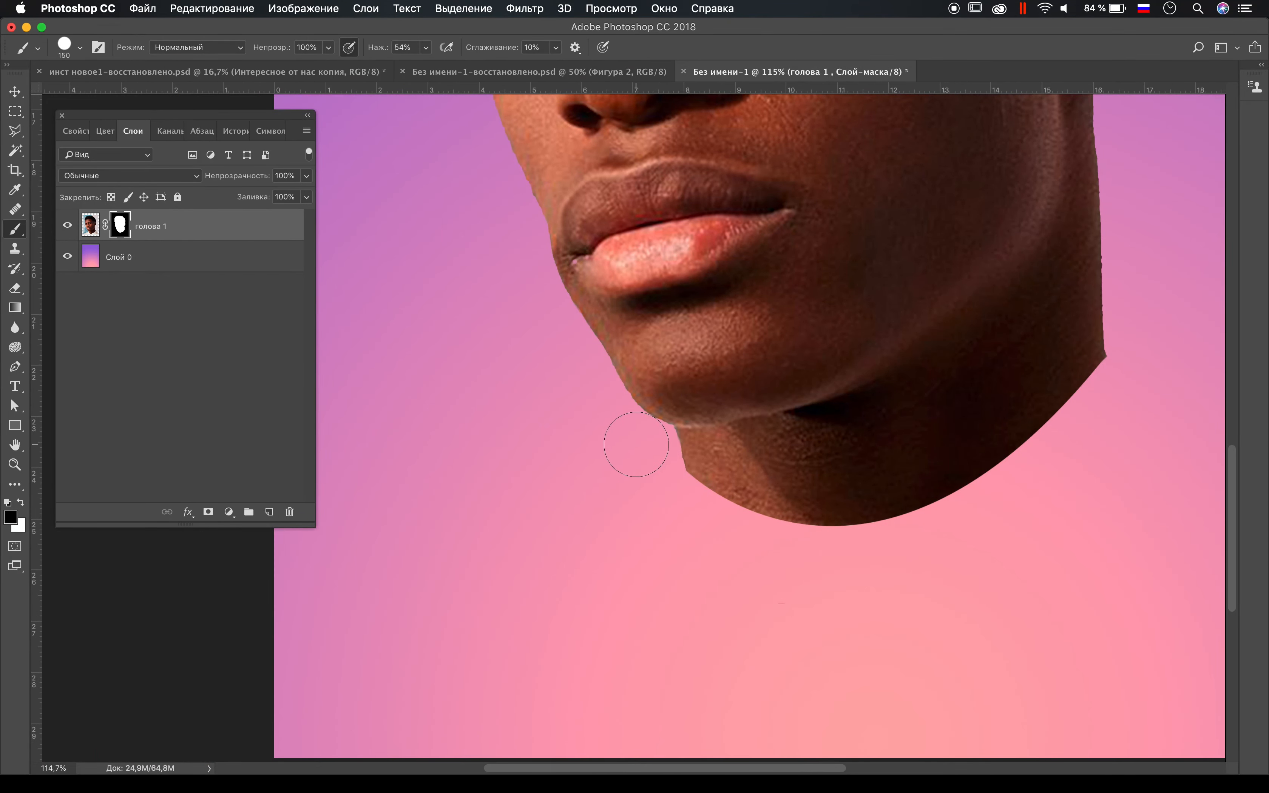
{"action": "scroll", "coordinate": [594, 397], "scroll_direction": "up", "scroll_amount": 5}
{"action": "scroll", "coordinate": [595, 397], "scroll_direction": "left", "scroll_amount": 2}
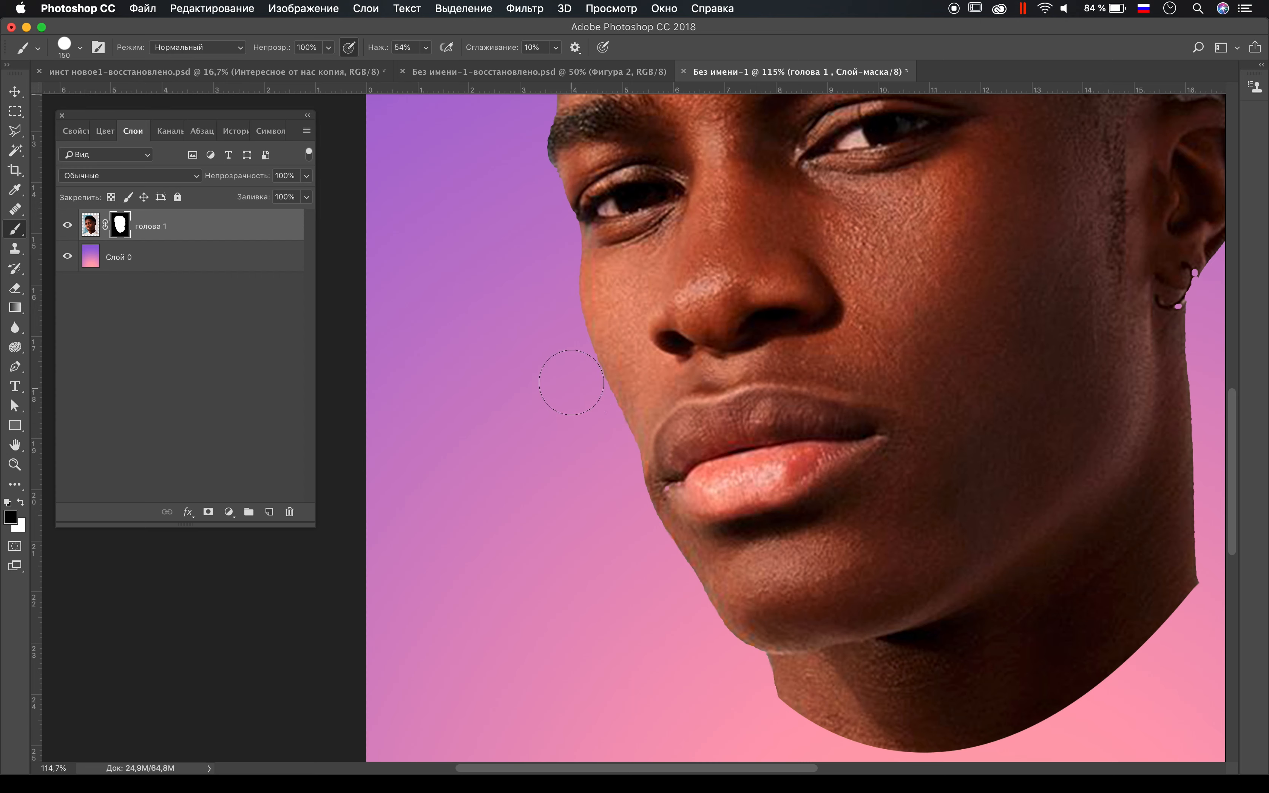
{"action": "scroll", "coordinate": [569, 388], "scroll_direction": "up", "scroll_amount": 5}
{"action": "scroll", "coordinate": [569, 388], "scroll_direction": "right", "scroll_amount": 1}
{"action": "right_click", "coordinate": [493, 458]}
{"action": "left_click", "coordinate": [636, 525]}
{"action": "left_click", "coordinate": [501, 453]}
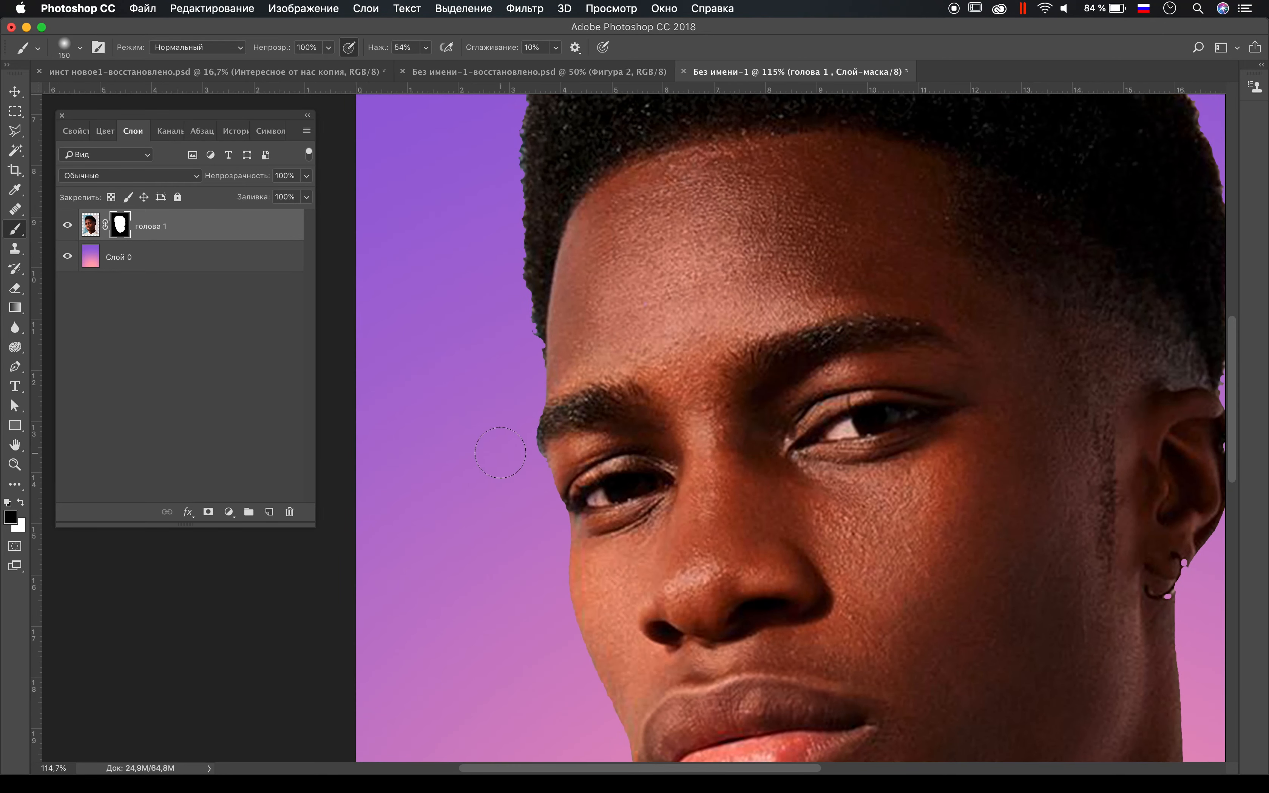
Step: Clean up the mask edge beside the left eyebrow and temple with a soft 46 px brush
{"action": "scroll", "coordinate": [515, 467], "scroll_direction": "up", "scroll_amount": 5}
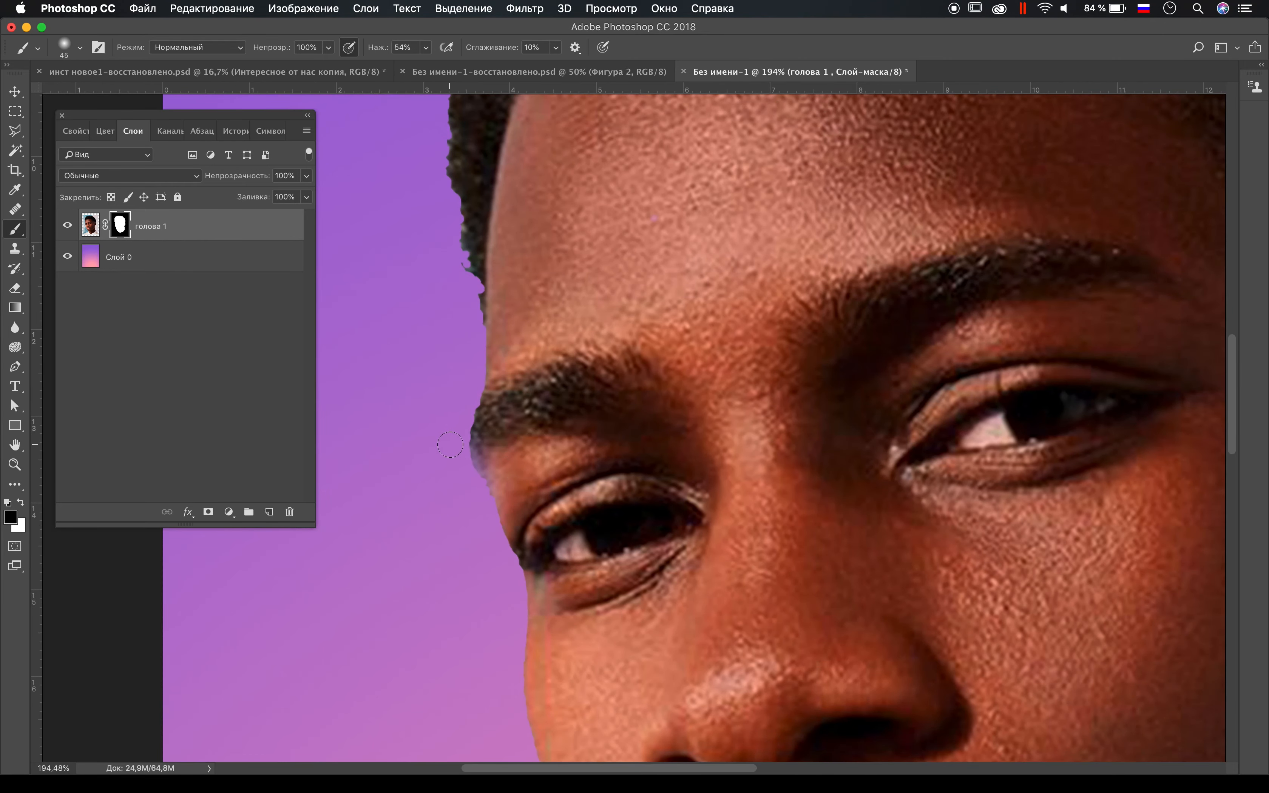
{"action": "scroll", "coordinate": [470, 488], "scroll_direction": "up", "scroll_amount": 3}
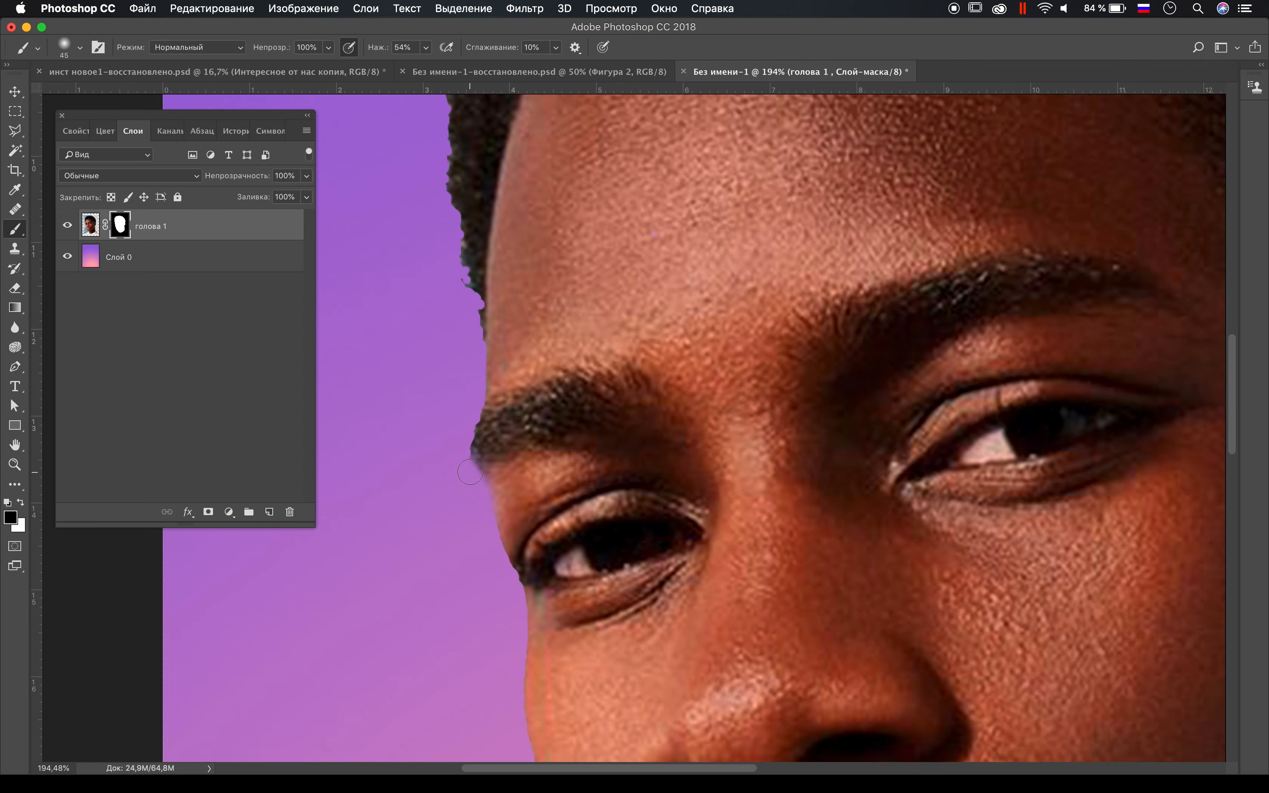
{"action": "scroll", "coordinate": [488, 451], "scroll_direction": "left", "scroll_amount": 1}
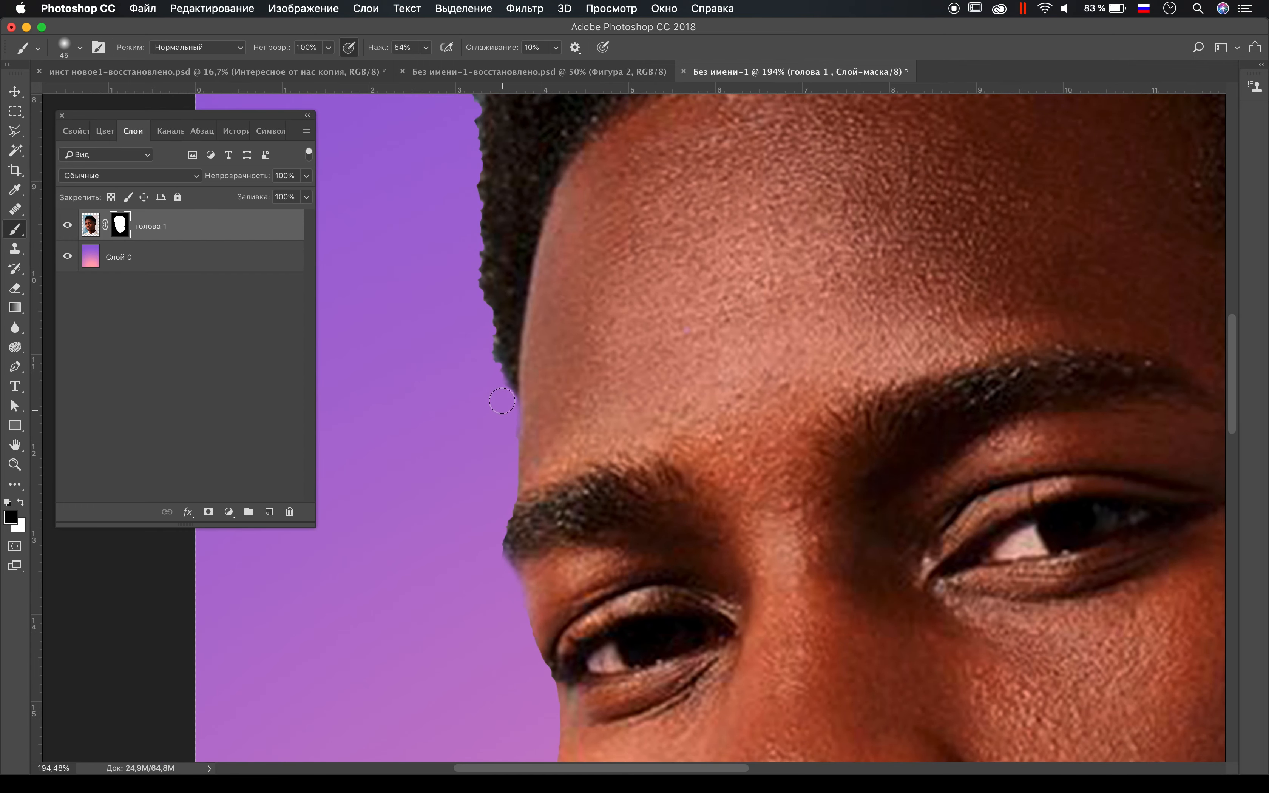
{"action": "scroll", "coordinate": [502, 427], "scroll_direction": "up", "scroll_amount": 2}
{"action": "scroll", "coordinate": [530, 414], "scroll_direction": "left", "scroll_amount": 2}
{"action": "left_click", "coordinate": [560, 399]}
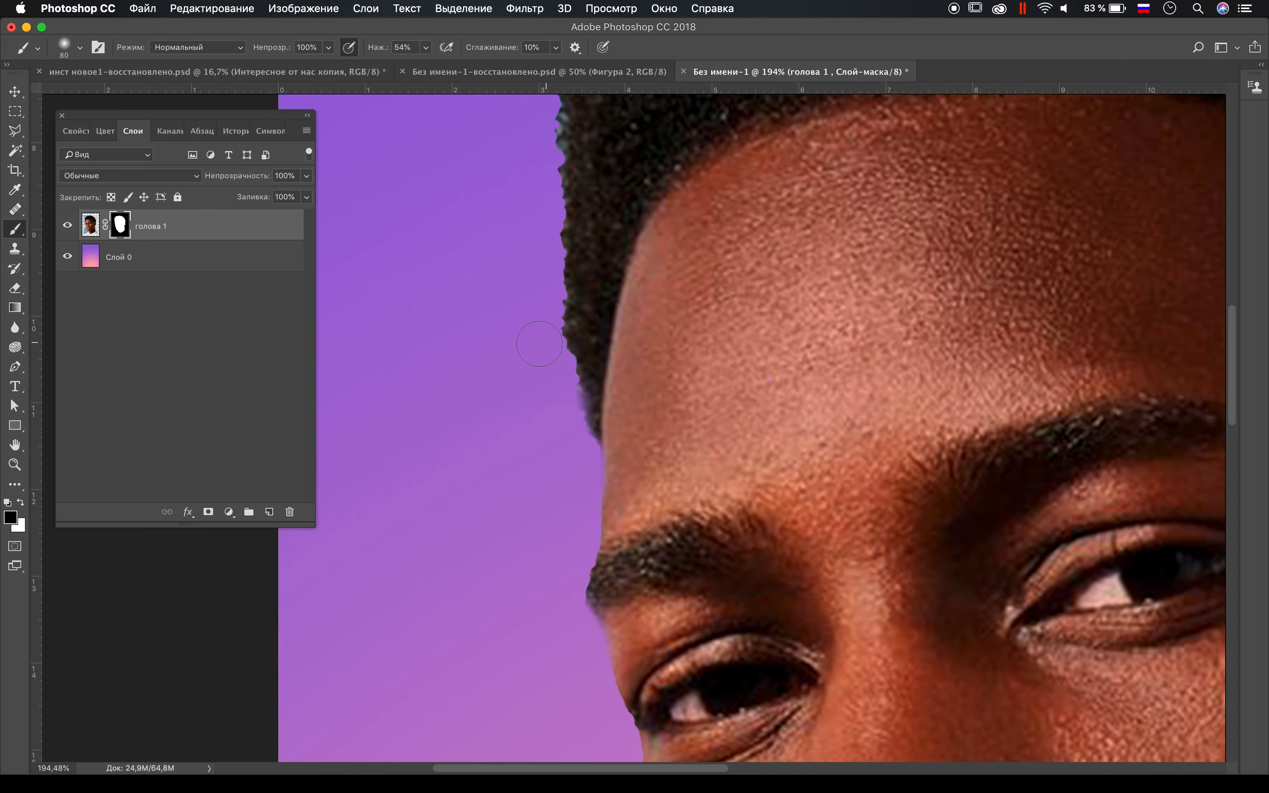
Step: Smooth the mask along the upper-left hair edge with a soft 50 px brush and restore the small hole in the hair
{"action": "scroll", "coordinate": [540, 336], "scroll_direction": "up", "scroll_amount": 10}
{"action": "scroll", "coordinate": [540, 335], "scroll_direction": "left", "scroll_amount": 1}
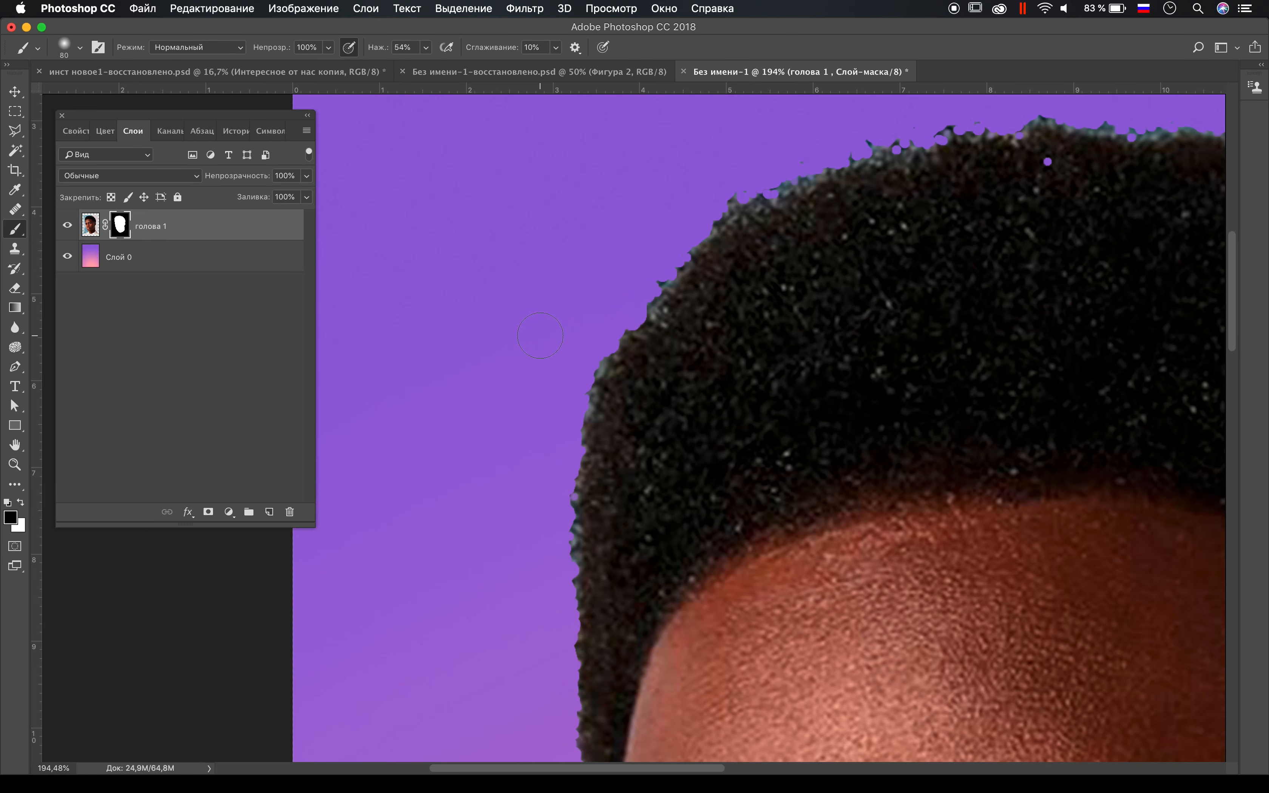
{"action": "scroll", "coordinate": [540, 336], "scroll_direction": "up", "scroll_amount": 5}
{"action": "scroll", "coordinate": [540, 335], "scroll_direction": "right", "scroll_amount": 1}
{"action": "key", "text": "bracketleft"}
{"action": "key", "text": "bracketleft"}
{"action": "key", "text": "bracketleft"}
{"action": "mouse_move", "coordinate": [601, 525]}
{"action": "left_mouse_down"}
{"action": "mouse_move", "coordinate": [702, 406]}
{"action": "mouse_move", "coordinate": [834, 355]}
{"action": "left_mouse_up"}
{"action": "scroll", "coordinate": [834, 355], "scroll_direction": "right", "scroll_amount": 3}
{"action": "mouse_move", "coordinate": [697, 375]}
{"action": "left_mouse_down"}
{"action": "mouse_move", "coordinate": [817, 342]}
{"action": "mouse_move", "coordinate": [854, 350]}
{"action": "left_mouse_up"}
{"action": "key", "text": "x"}
{"action": "left_click", "coordinate": [857, 387]}
Step: Smooth the mask along the top and upper-right edge of the hair with a soft 50 px black brush
{"action": "scroll", "coordinate": [823, 418], "scroll_direction": "right", "scroll_amount": 3}
{"action": "scroll", "coordinate": [824, 418], "scroll_direction": "up", "scroll_amount": 2}
{"action": "key", "text": "x"}
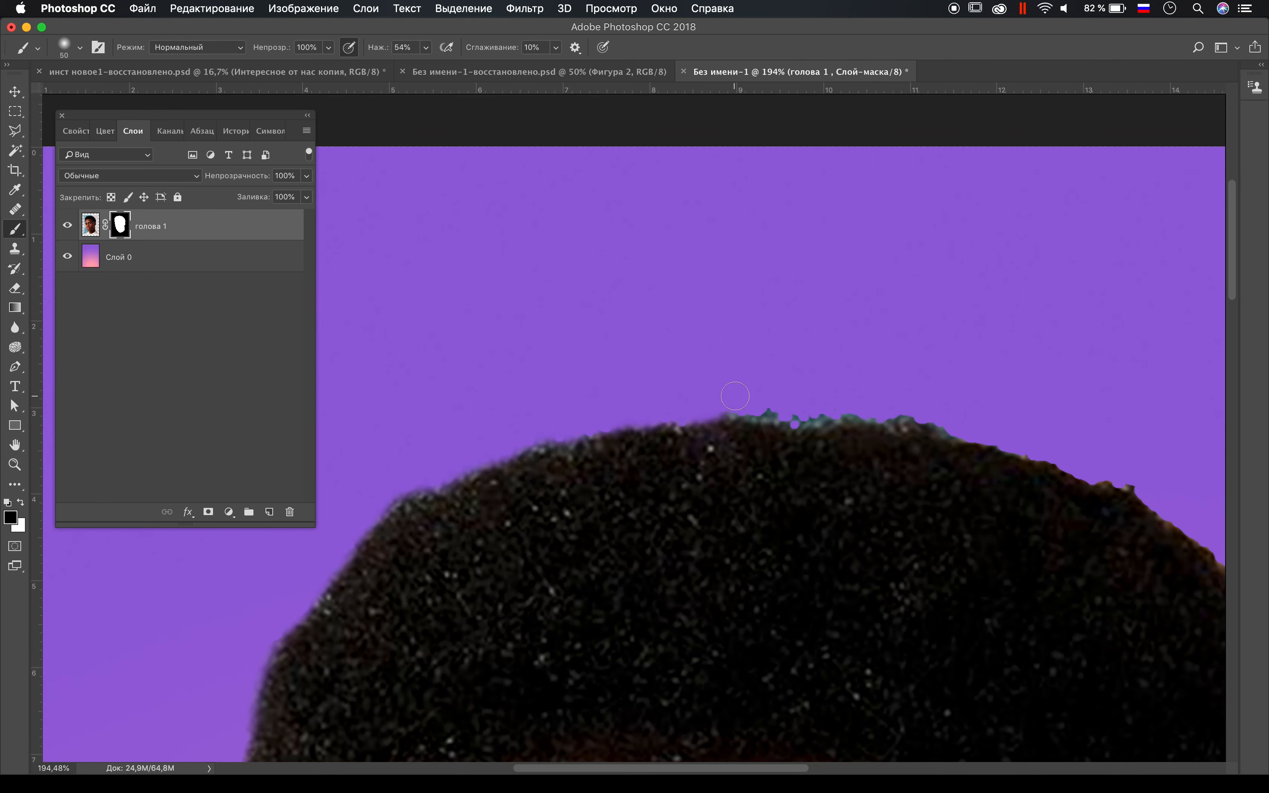
{"action": "left_click_drag", "start_coordinate": [783, 407], "coordinate": [944, 427]}
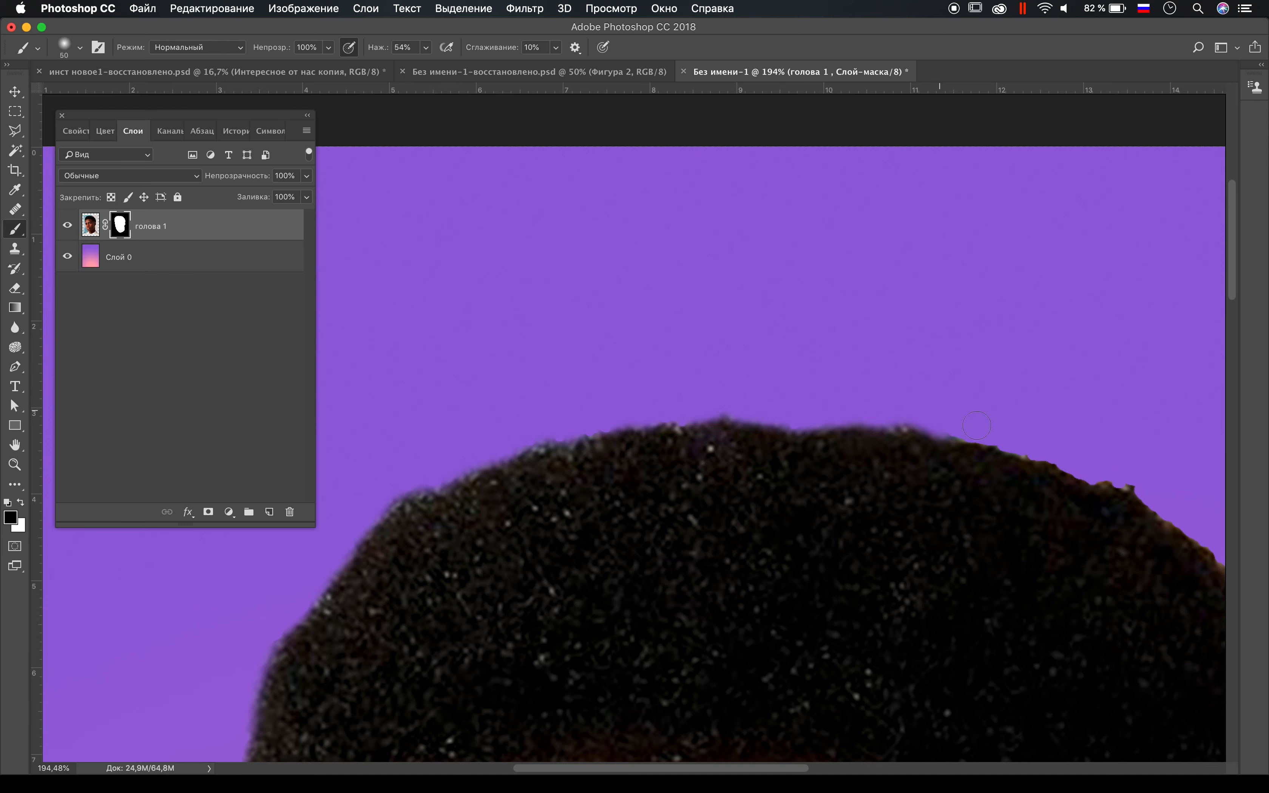
{"action": "scroll", "coordinate": [955, 423], "scroll_direction": "right", "scroll_amount": 5}
{"action": "scroll", "coordinate": [956, 424], "scroll_direction": "down", "scroll_amount": 1}
{"action": "left_click_drag", "start_coordinate": [700, 377], "coordinate": [788, 413]}
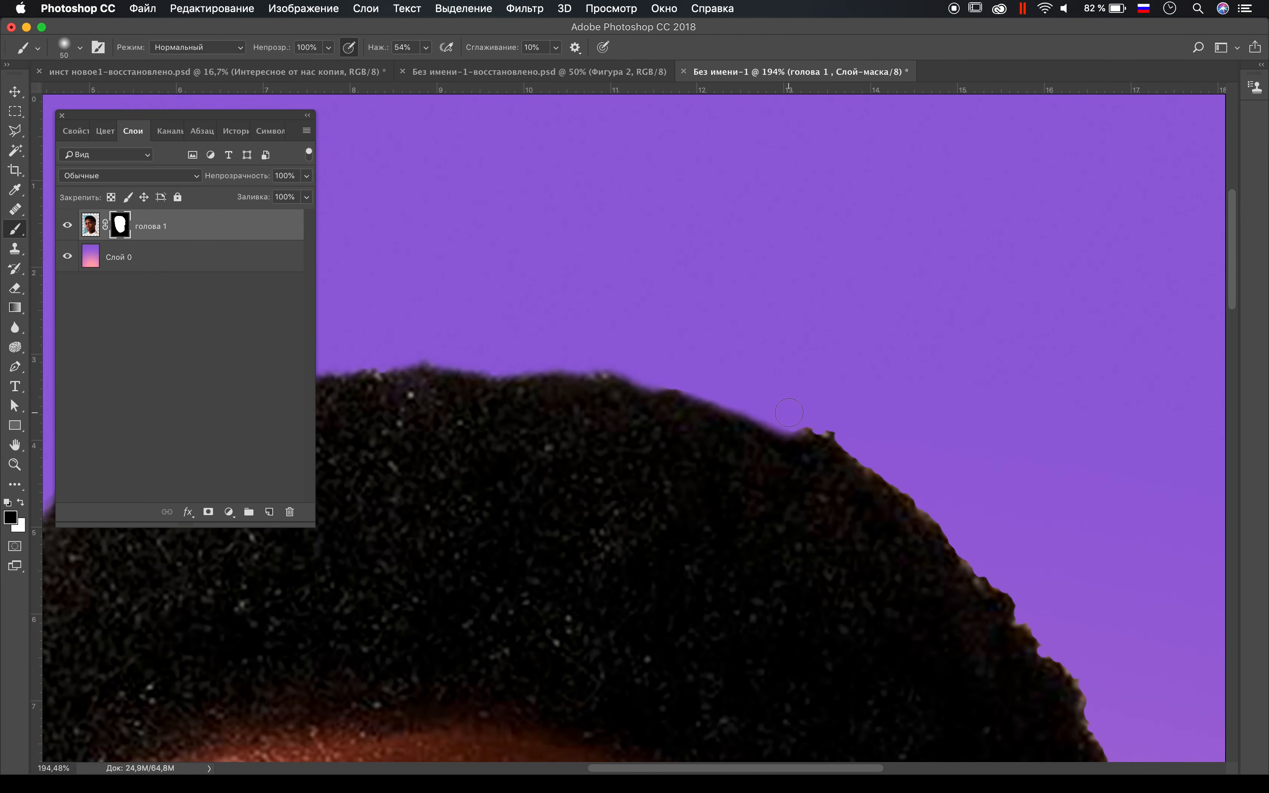
{"action": "left_click_drag", "start_coordinate": [814, 417], "coordinate": [941, 508]}
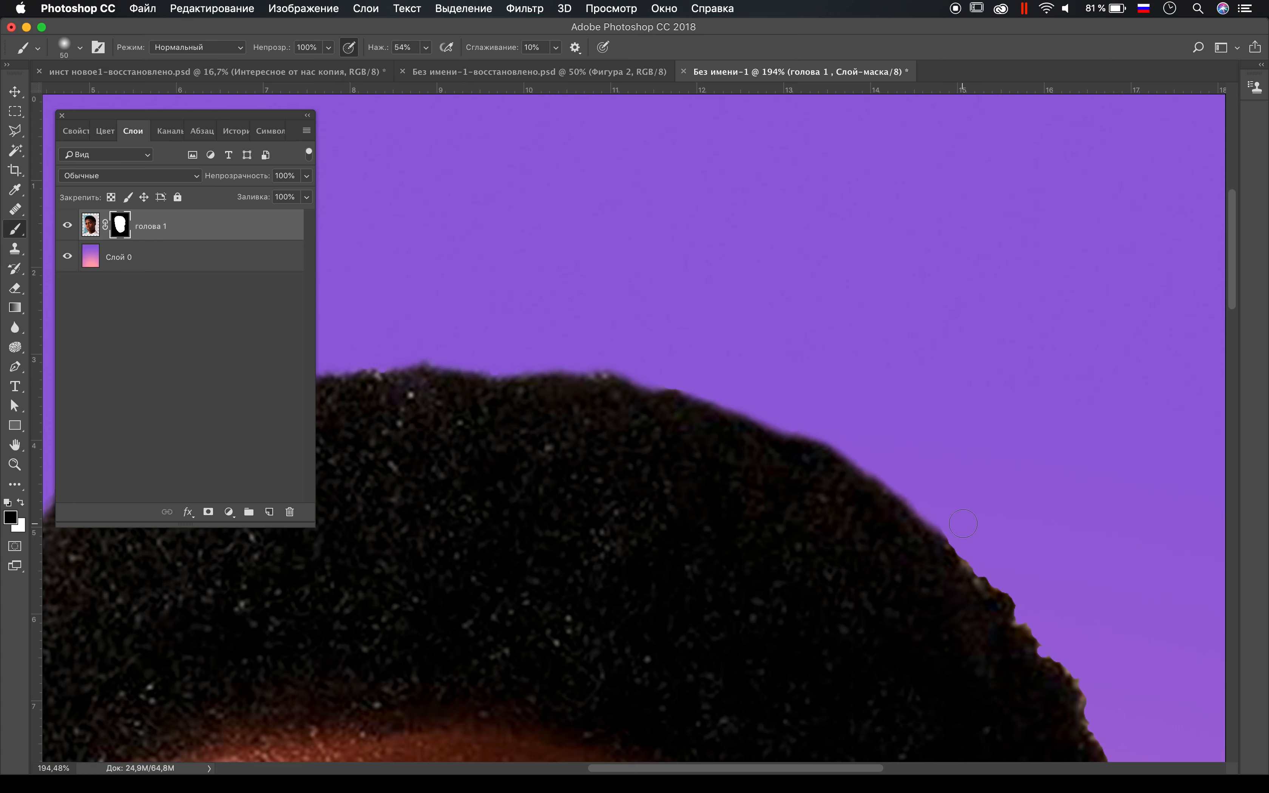
Step: Smooth the mask down the right side of the hair to the top of the ear with the soft 50 px brush
{"action": "scroll", "coordinate": [963, 523], "scroll_direction": "down", "scroll_amount": 6}
{"action": "scroll", "coordinate": [963, 523], "scroll_direction": "right", "scroll_amount": 4}
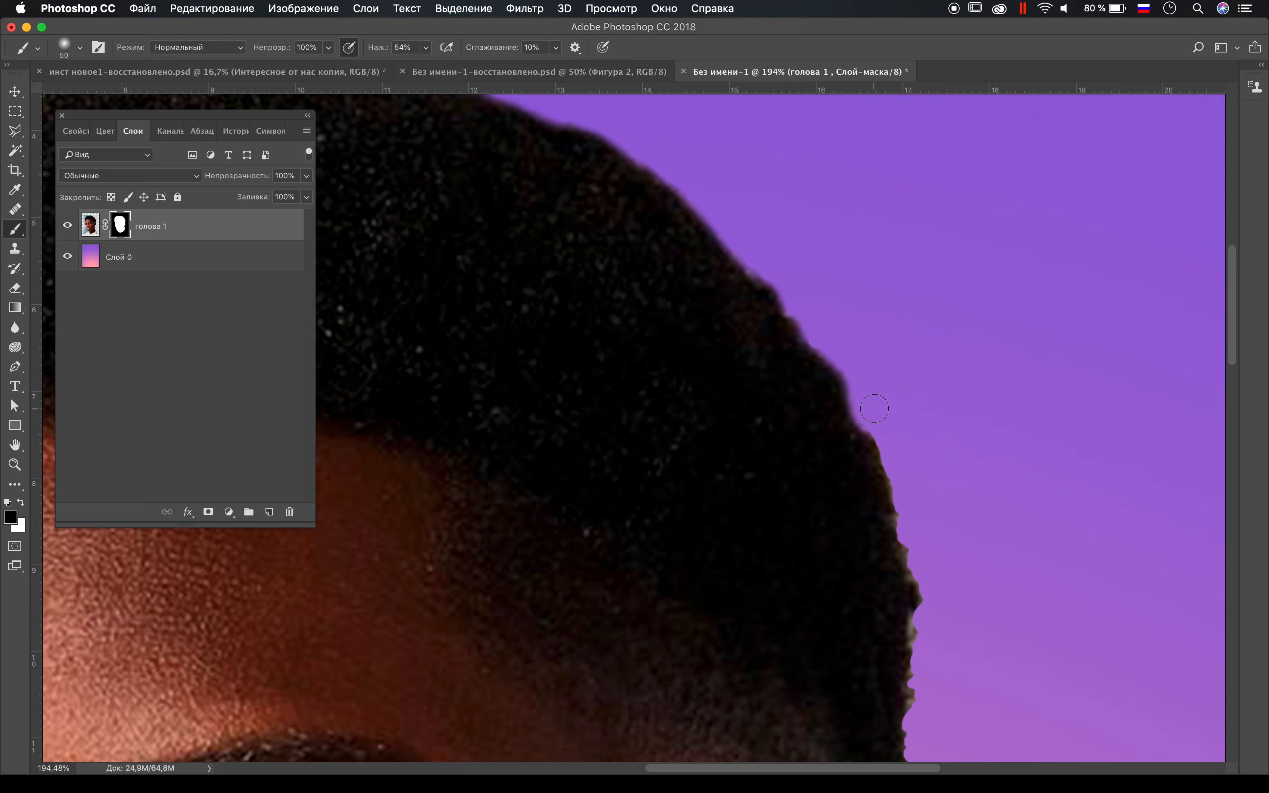
{"action": "left_click_drag", "start_coordinate": [883, 430], "coordinate": [914, 552]}
{"action": "scroll", "coordinate": [914, 534], "scroll_direction": "down", "scroll_amount": 1}
{"action": "scroll", "coordinate": [913, 535], "scroll_direction": "down", "scroll_amount": 10}
{"action": "scroll", "coordinate": [913, 535], "scroll_direction": "right", "scroll_amount": 2}
{"action": "left_click_drag", "start_coordinate": [868, 267], "coordinate": [863, 562]}
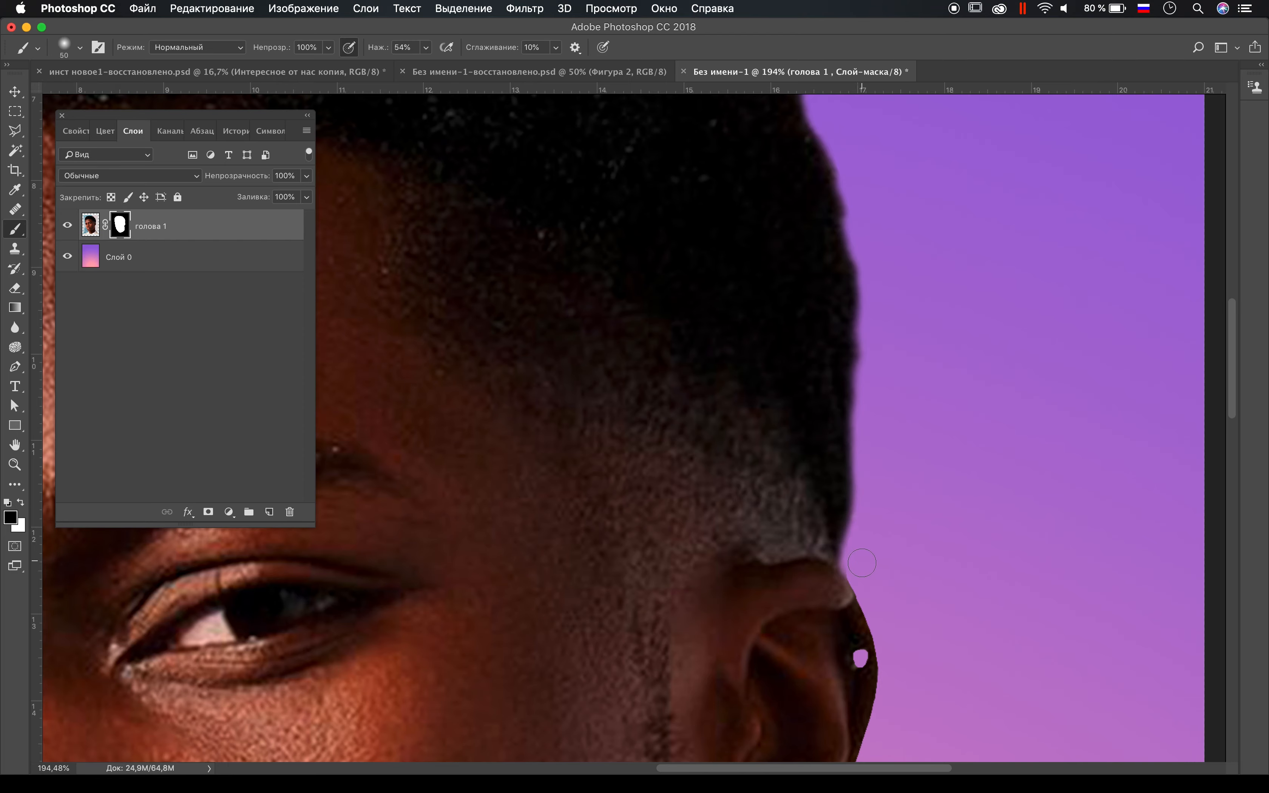
Step: Restore the missing parts of the earring on the mask with a hard 15 px white brush
{"action": "scroll", "coordinate": [857, 556], "scroll_direction": "down", "scroll_amount": 10}
{"action": "key", "text": "bracketleft"}
{"action": "key", "text": "bracketleft"}
{"action": "key", "text": "bracketleft"}
{"action": "key", "text": "bracketleft"}
{"action": "key", "text": "bracketleft"}
{"action": "right_click", "coordinate": [838, 534]}
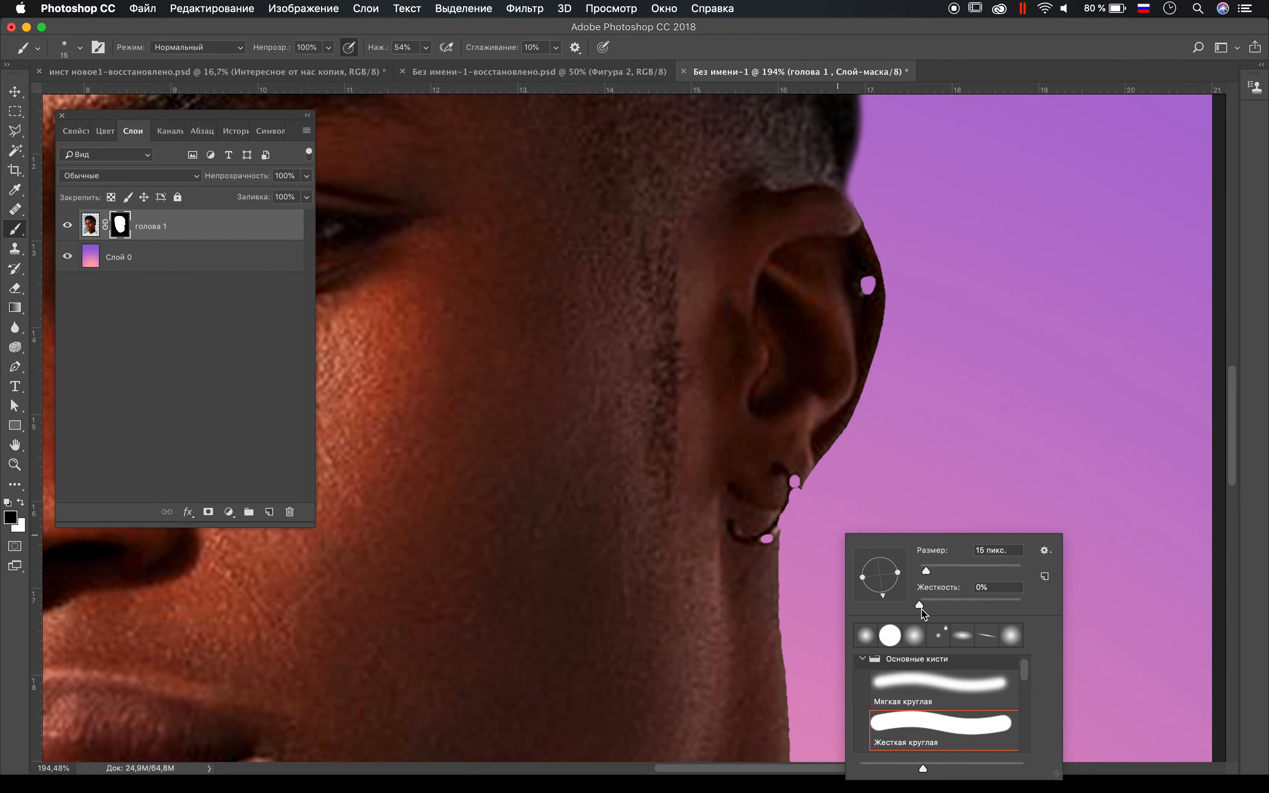
{"action": "left_click_drag", "start_coordinate": [921, 607], "coordinate": [1045, 606]}
{"action": "key", "text": "Return"}
{"action": "key", "text": "x"}
{"action": "left_click_drag", "start_coordinate": [763, 537], "coordinate": [774, 532]}
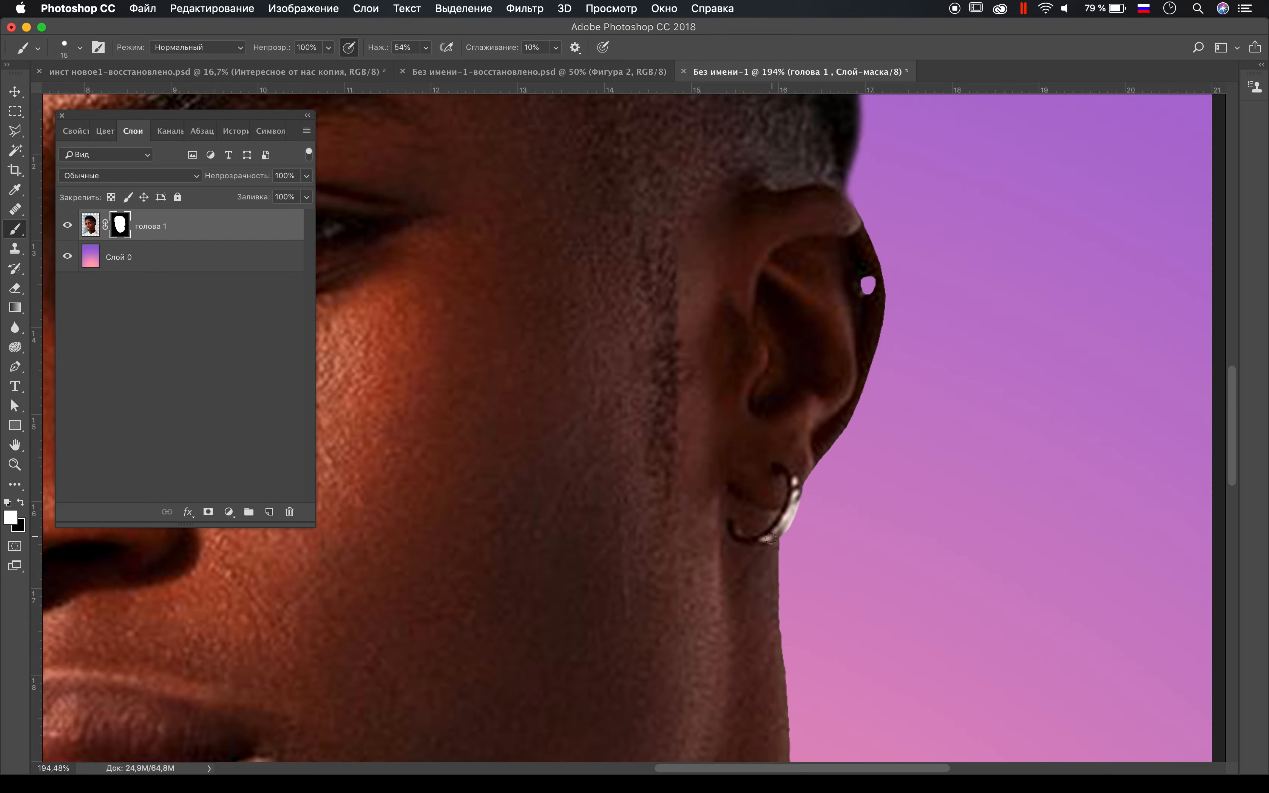
Step: Free-transform the head slightly, target its image instead of the mask, and convert it to black and white
{"action": "key", "text": "super+0"}
{"action": "key", "text": "super+t"}
{"action": "mouse_move", "coordinate": [820, 704]}
{"action": "left_mouse_down"}
{"action": "mouse_move", "coordinate": [790, 724]}
{"action": "mouse_move", "coordinate": [804, 704]}
{"action": "left_mouse_up"}
{"action": "key", "text": "Return"}
{"action": "left_click", "coordinate": [90, 225]}
{"action": "left_click", "coordinate": [334, 9]}
{"action": "mouse_move", "coordinate": [406, 55]}
{"action": "left_click", "coordinate": [603, 344]}
Step: Reapply the last used filter to the black-and-white head, adjusting its tonal sliders for stronger contrast
{"action": "left_click", "coordinate": [525, 8]}
{"action": "left_click", "coordinate": [579, 46]}
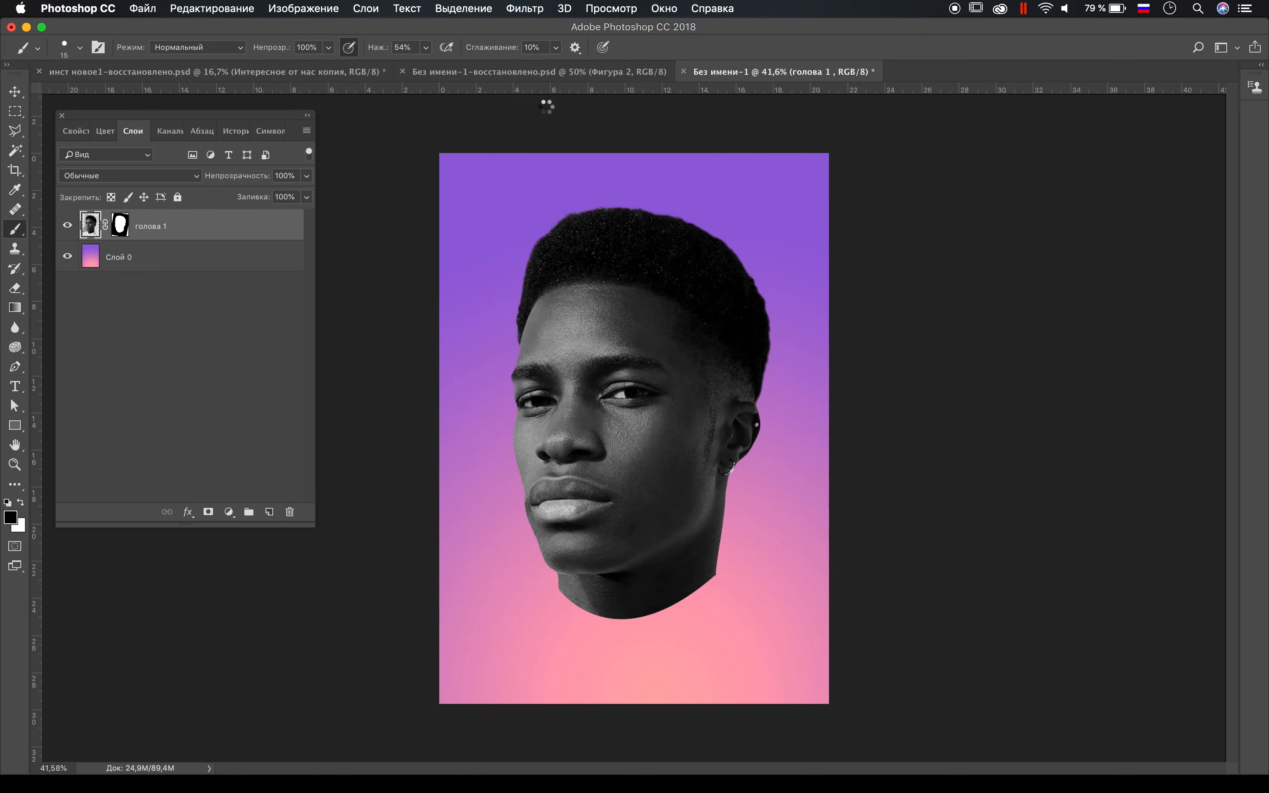
{"action": "left_click_drag", "start_coordinate": [948, 426], "coordinate": [971, 522]}
{"action": "left_click_drag", "start_coordinate": [944, 549], "coordinate": [954, 585]}
{"action": "scroll", "coordinate": [944, 570], "scroll_direction": "down", "scroll_amount": 1}
{"action": "scroll", "coordinate": [949, 536], "scroll_direction": "down", "scroll_amount": 3}
{"action": "left_click_drag", "start_coordinate": [949, 537], "coordinate": [949, 540]}
{"action": "left_click", "coordinate": [1014, 633]}
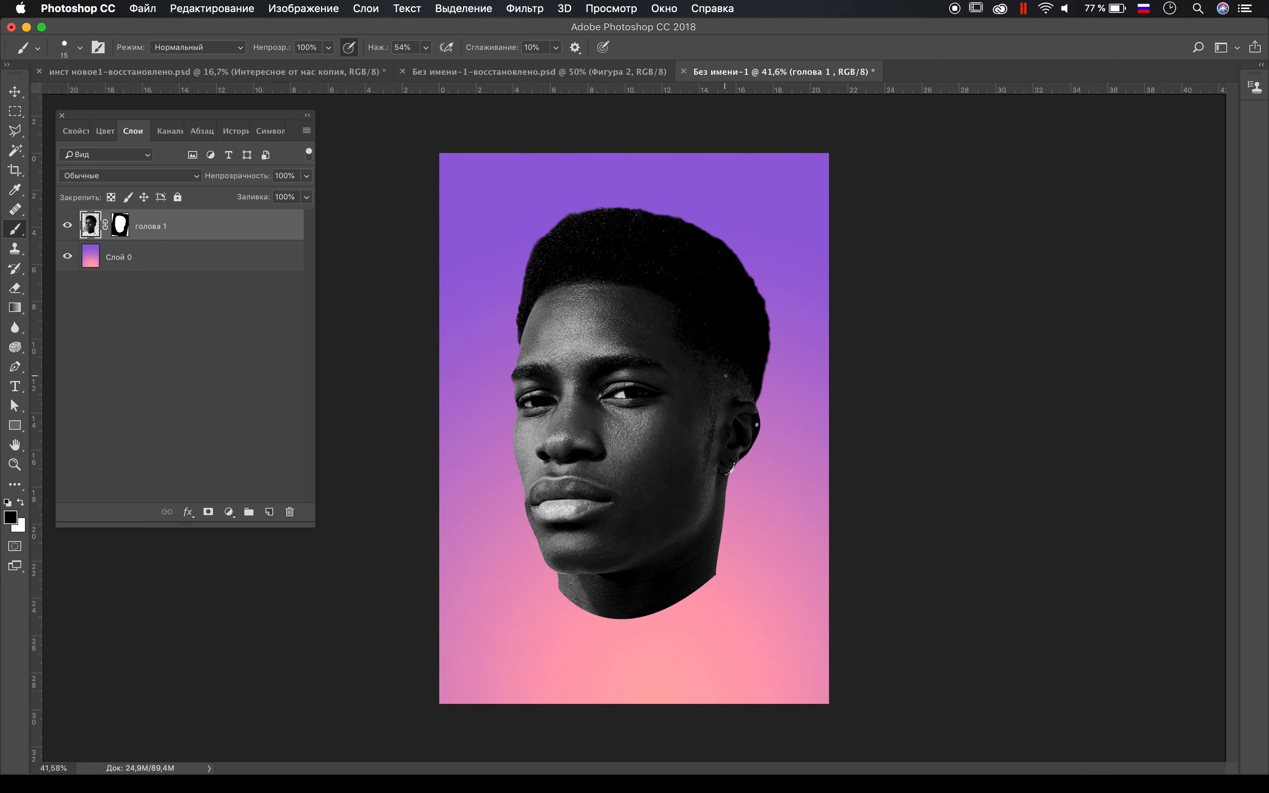
Step: Apply the layer mask of the голова 1 layer permanently and move the head slightly up
{"action": "left_click", "coordinate": [123, 222]}
{"action": "left_click", "coordinate": [307, 115]}
{"action": "left_click", "coordinate": [70, 182]}
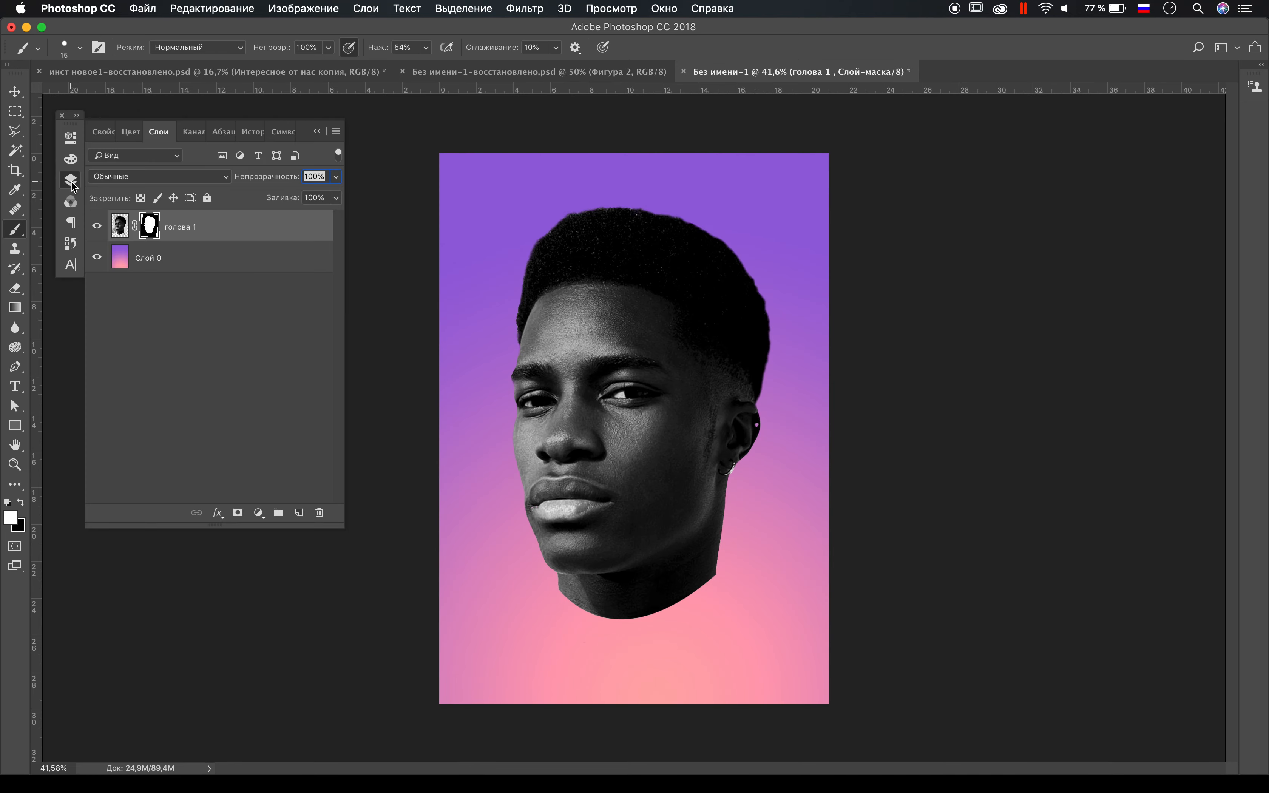
{"action": "right_click", "coordinate": [147, 222]}
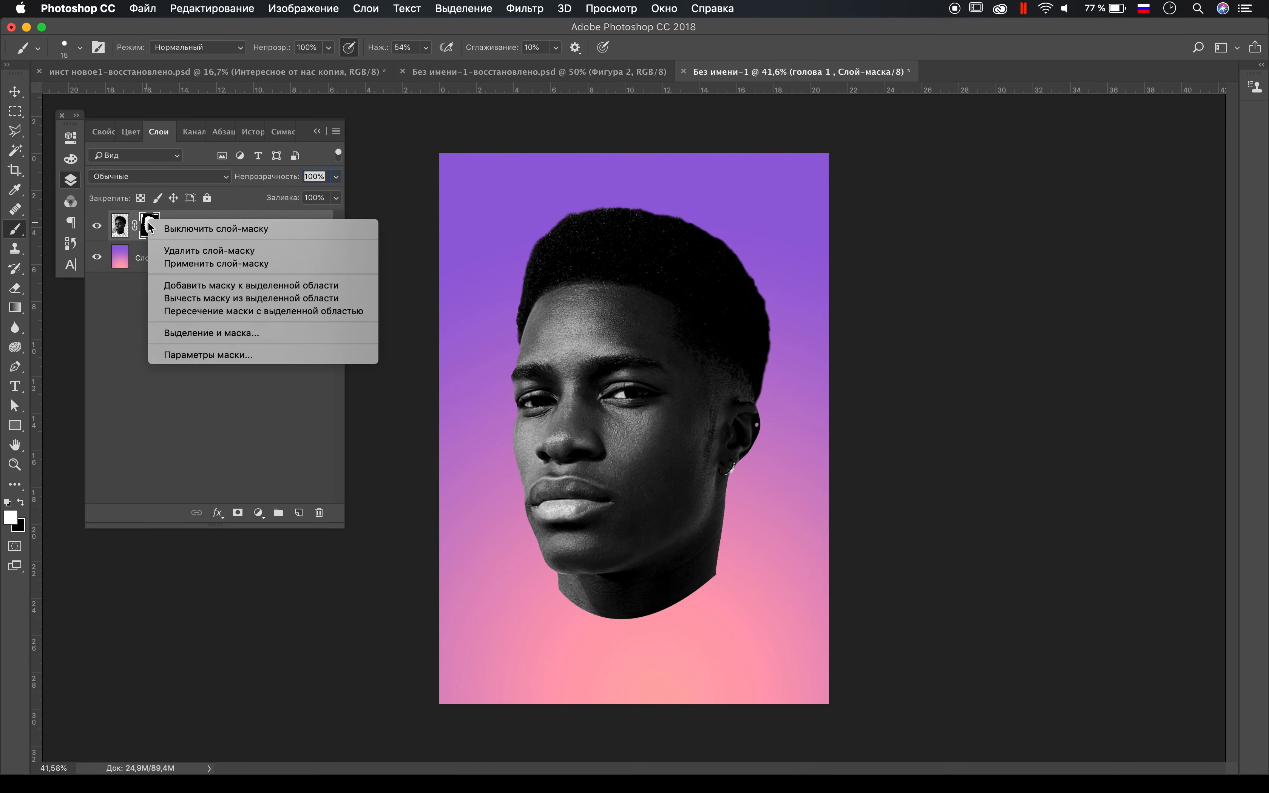
{"action": "left_click", "coordinate": [216, 264]}
{"action": "key", "text": "v"}
{"action": "left_click_drag", "start_coordinate": [672, 345], "coordinate": [674, 336]}
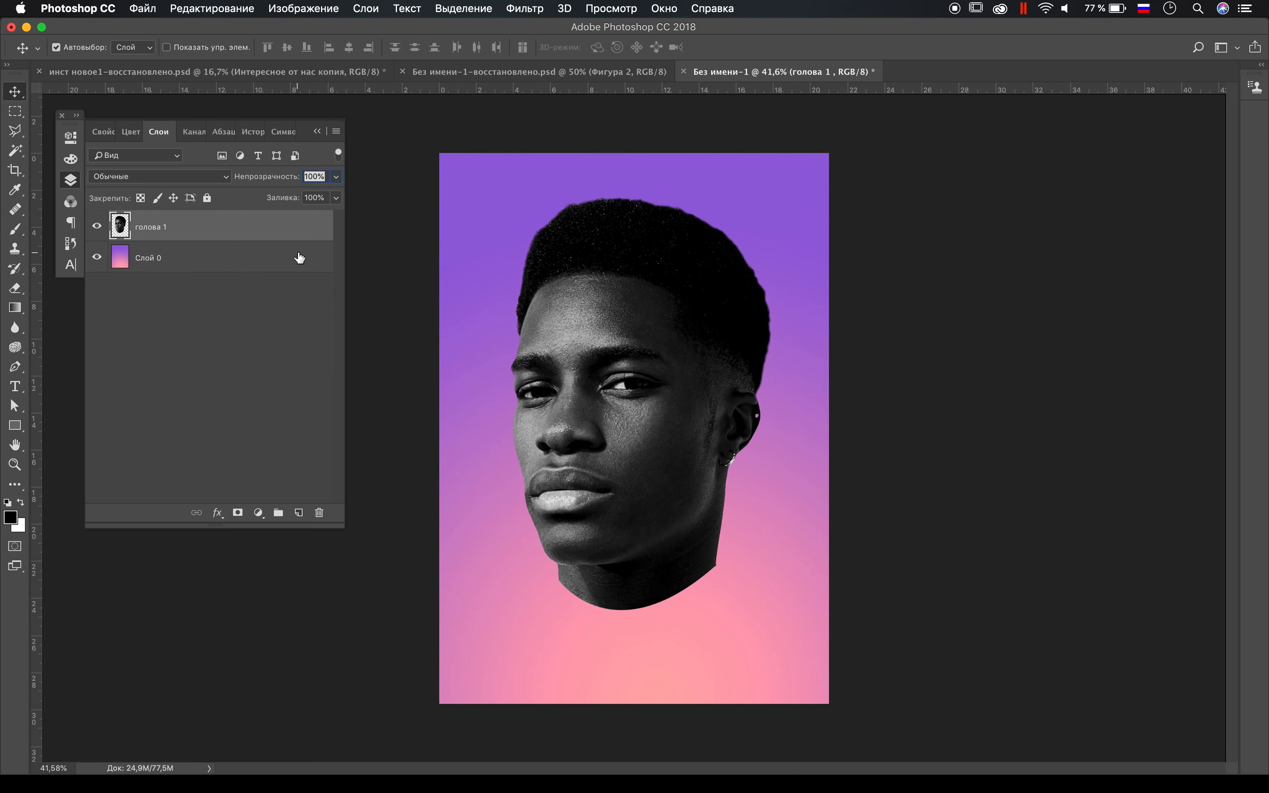
Step: Draw a closed pen path curving between the lips and across the cheek to the ear, enclosing the chin and neck
{"action": "key", "text": "p"}
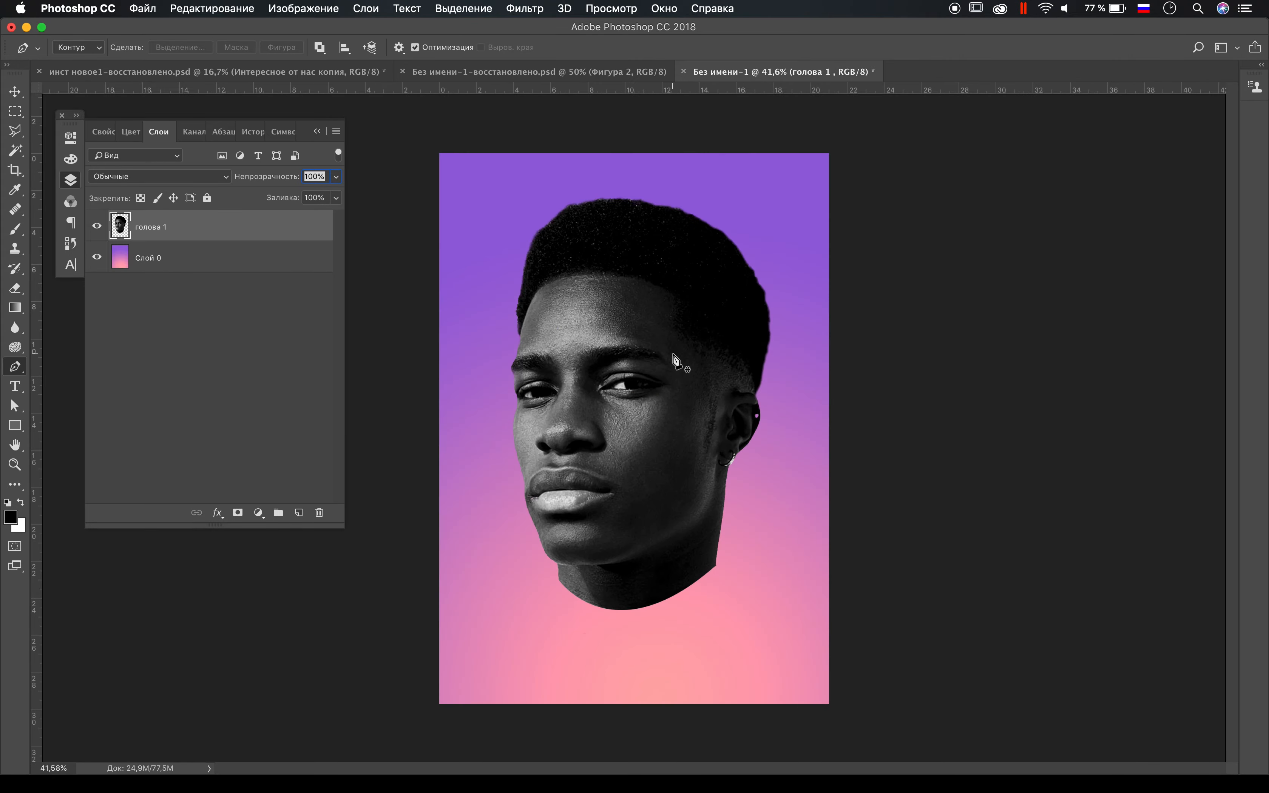
{"action": "scroll", "coordinate": [576, 514], "scroll_direction": "up", "scroll_amount": 5}
{"action": "scroll", "coordinate": [673, 356], "scroll_direction": "up", "scroll_amount": 1}
{"action": "key", "text": "super+0"}
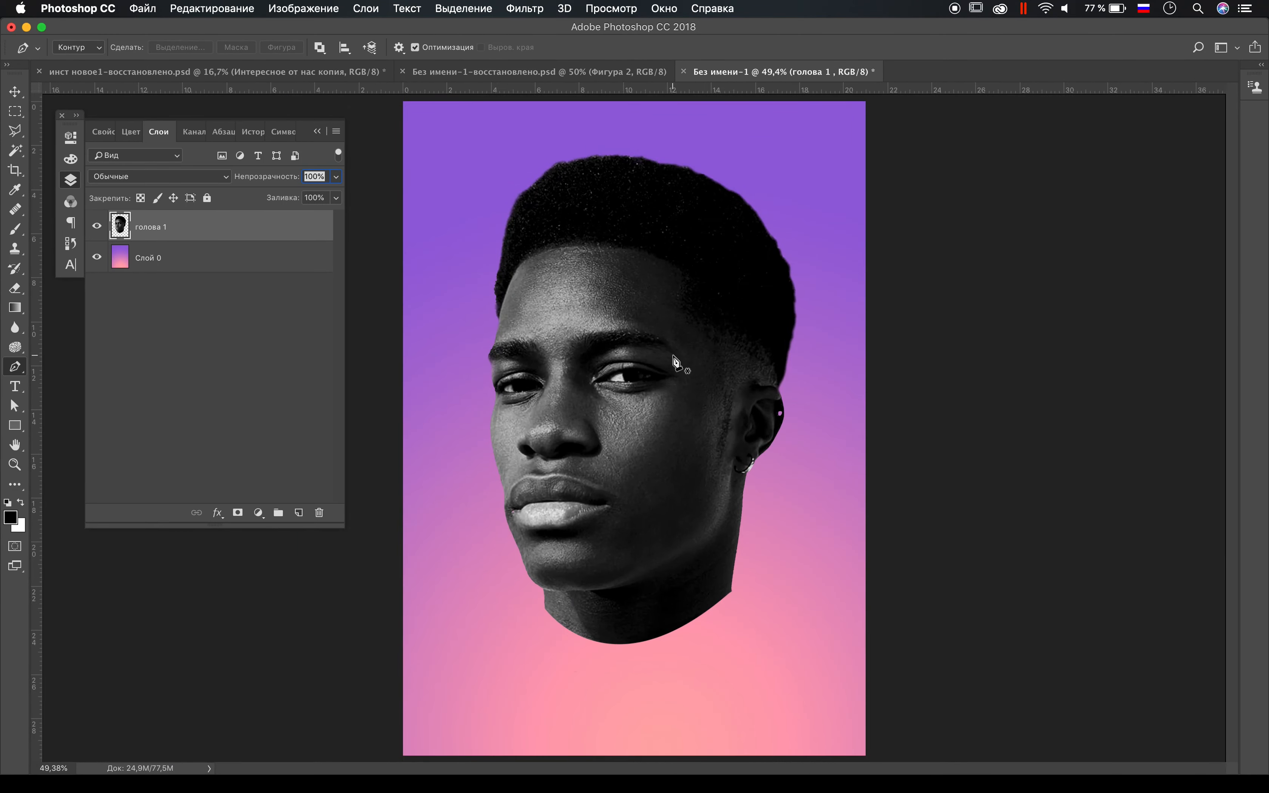
{"action": "scroll", "coordinate": [674, 356], "scroll_direction": "up", "scroll_amount": 5}
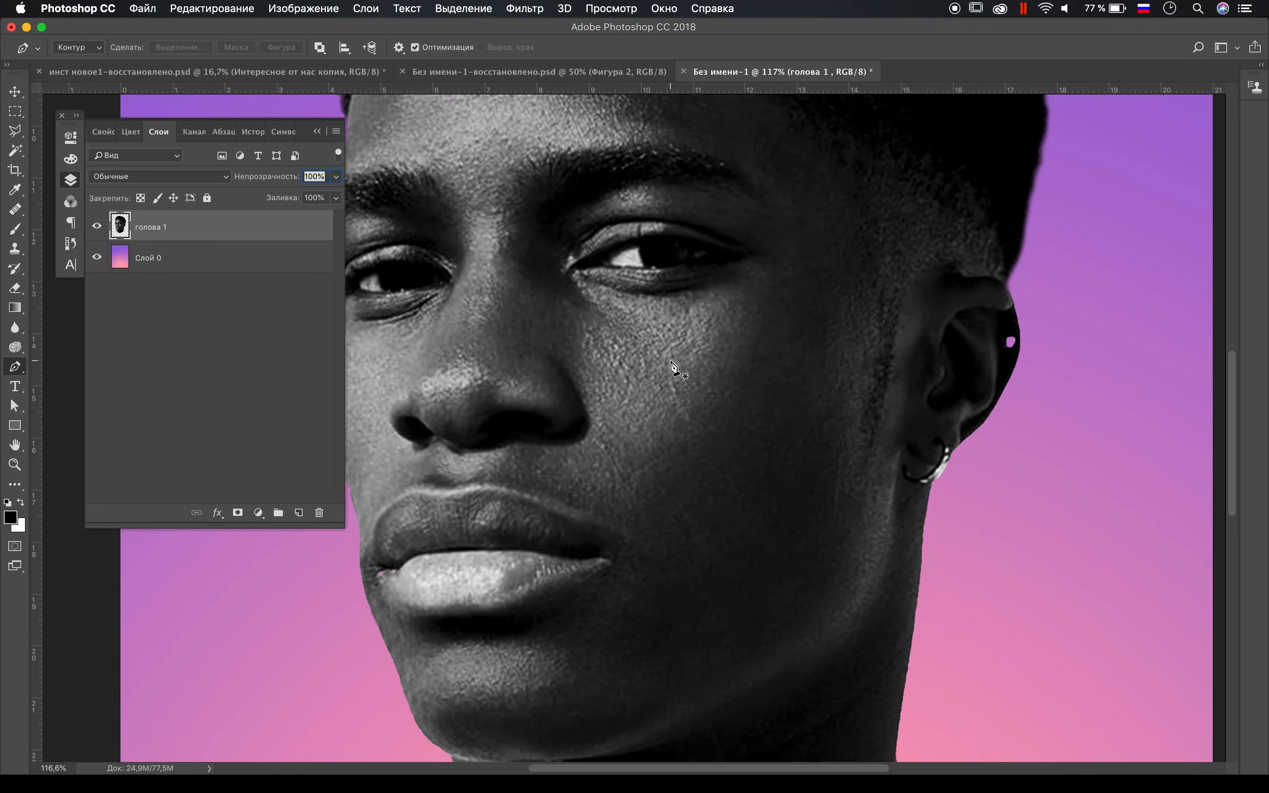
{"action": "scroll", "coordinate": [673, 367], "scroll_direction": "down", "scroll_amount": 3}
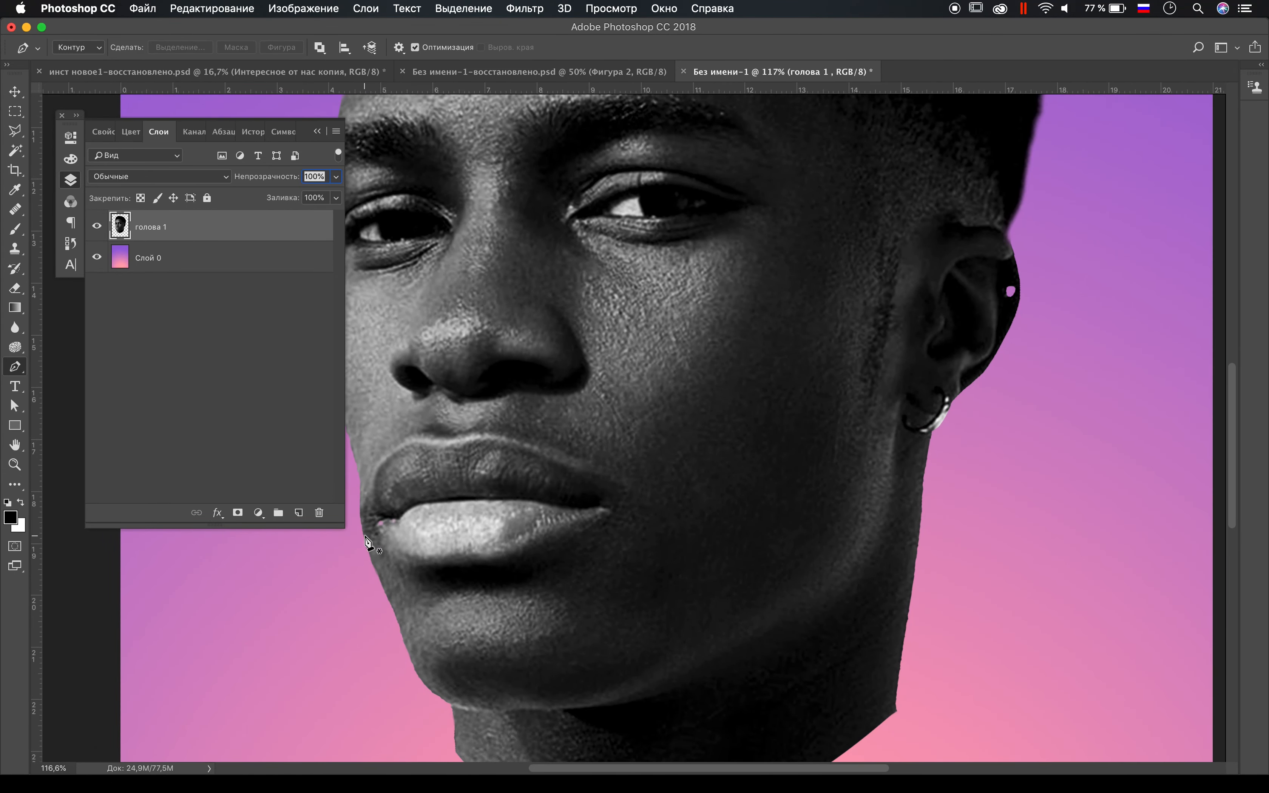
{"action": "left_click_drag", "start_coordinate": [551, 504], "coordinate": [663, 516]}
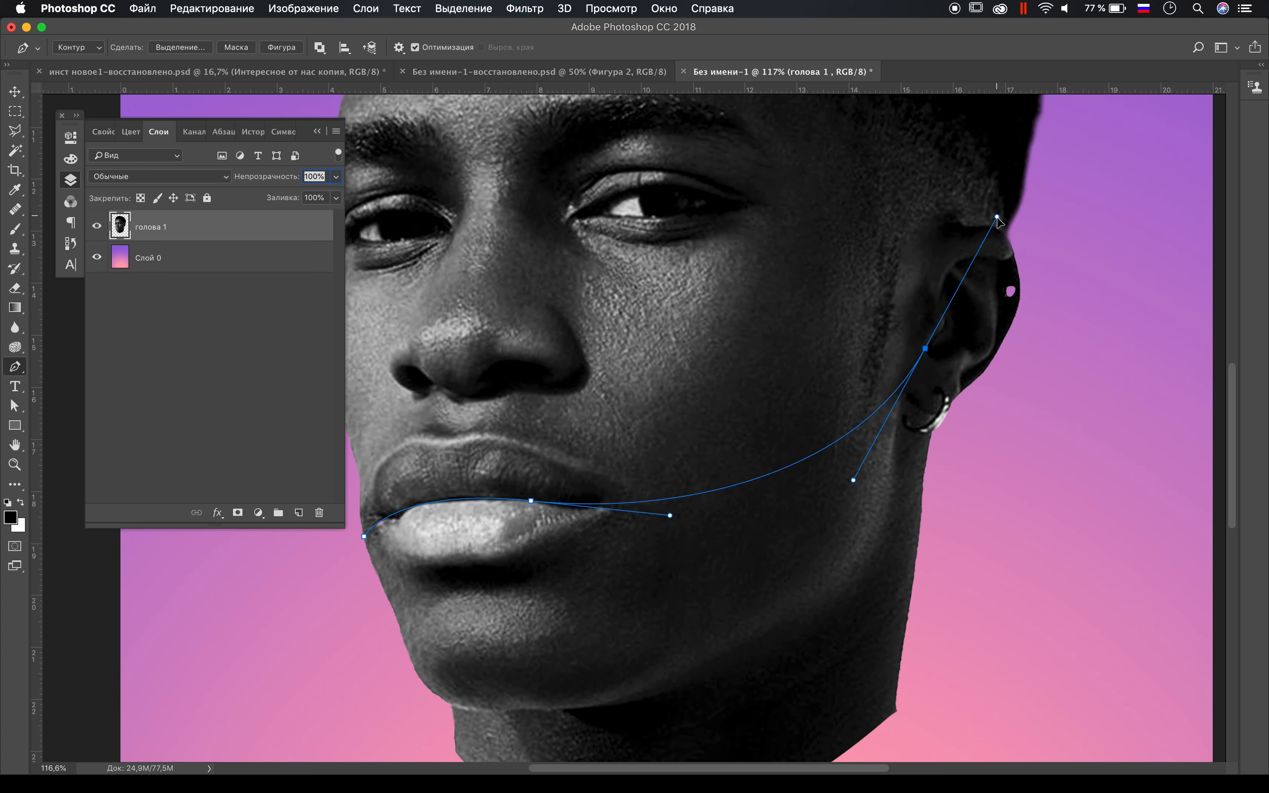
{"action": "left_click_drag", "start_coordinate": [927, 449], "coordinate": [999, 384]}
{"action": "left_click_drag", "start_coordinate": [1059, 506], "coordinate": [1048, 538]}
{"action": "scroll", "coordinate": [1051, 546], "scroll_direction": "down", "scroll_amount": 5}
{"action": "left_click", "coordinate": [1048, 538]}
{"action": "left_click_drag", "start_coordinate": [752, 689], "coordinate": [658, 684]}
{"action": "left_click_drag", "start_coordinate": [508, 626], "coordinate": [437, 570]}
{"action": "left_click_drag", "start_coordinate": [392, 400], "coordinate": [394, 335]}
{"action": "left_click", "coordinate": [409, 278]}
Step: Try to cut the lower face along the path with 0 px feather, paste it as a new layer and shift it down
{"action": "right_click", "coordinate": [594, 395]}
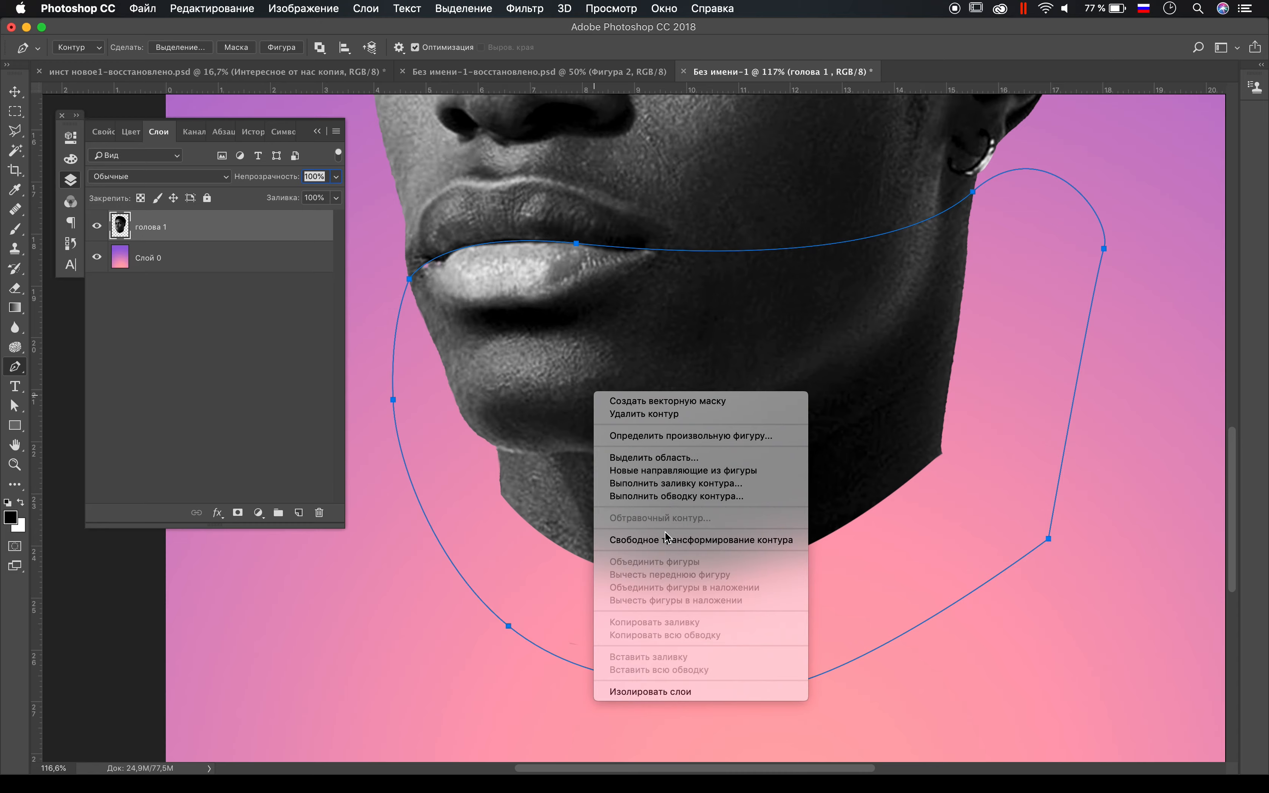
{"action": "left_click", "coordinate": [704, 456]}
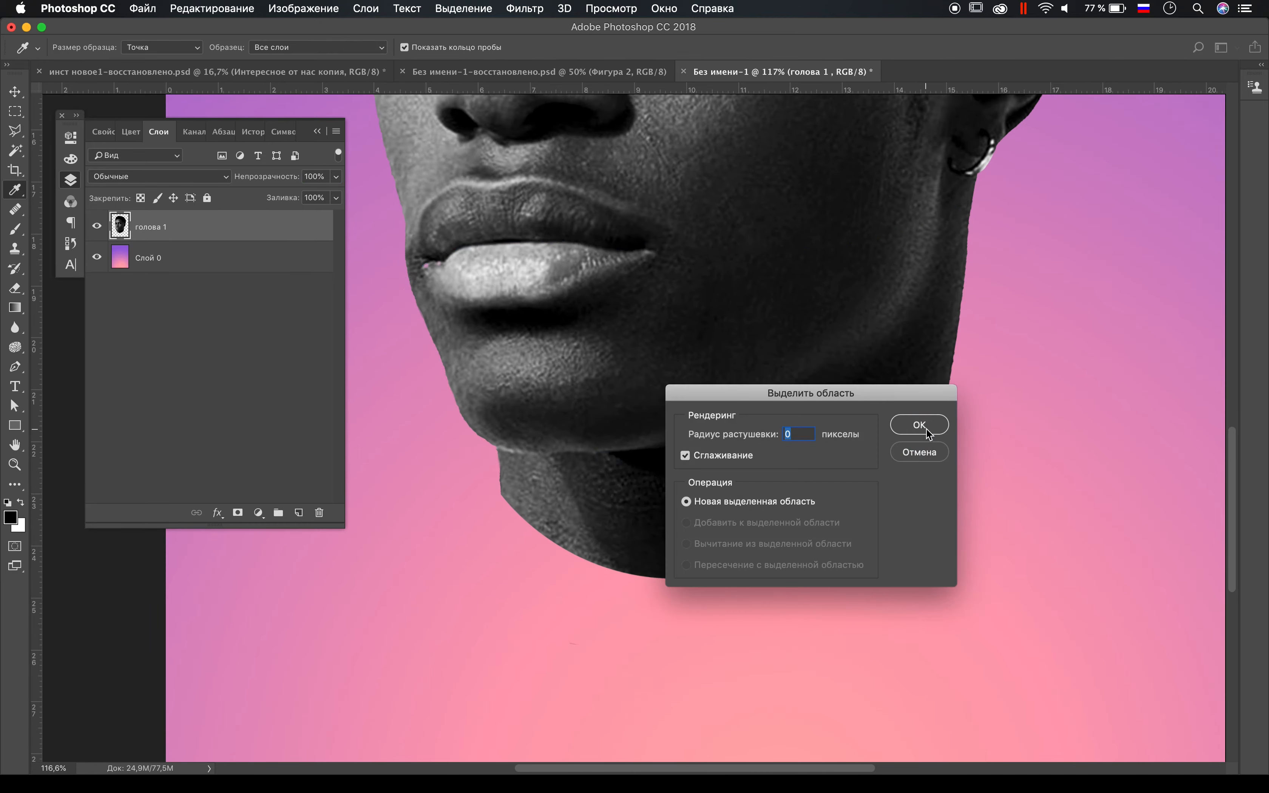
{"action": "key", "text": "Return"}
{"action": "scroll", "coordinate": [834, 409], "scroll_direction": "down", "scroll_amount": 5}
{"action": "left_click", "coordinate": [463, 9]}
{"action": "left_click", "coordinate": [463, 8]}
{"action": "key", "text": "super+x"}
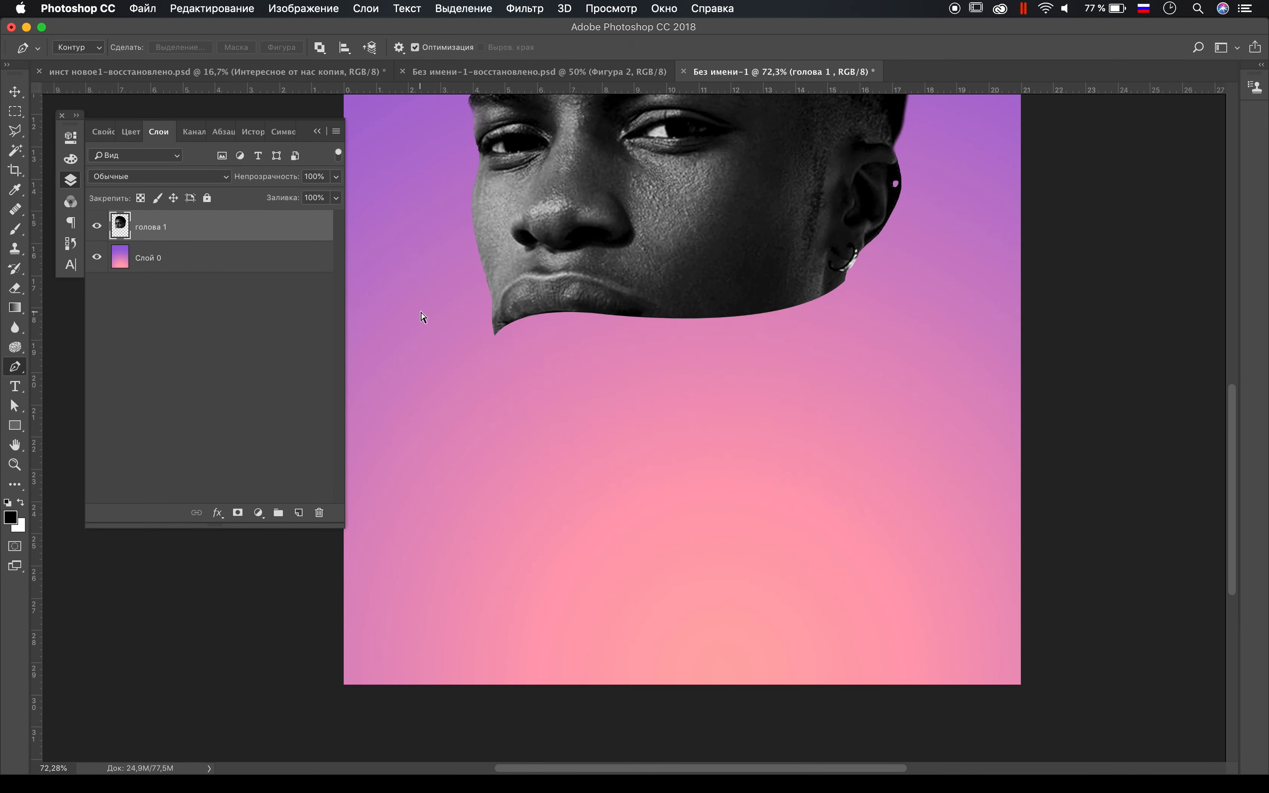
{"action": "key", "text": "super+v"}
{"action": "key", "text": "v"}
{"action": "left_click_drag", "start_coordinate": [679, 325], "coordinate": [684, 399]}
{"action": "scroll", "coordinate": [692, 446], "scroll_direction": "up", "scroll_amount": 3}
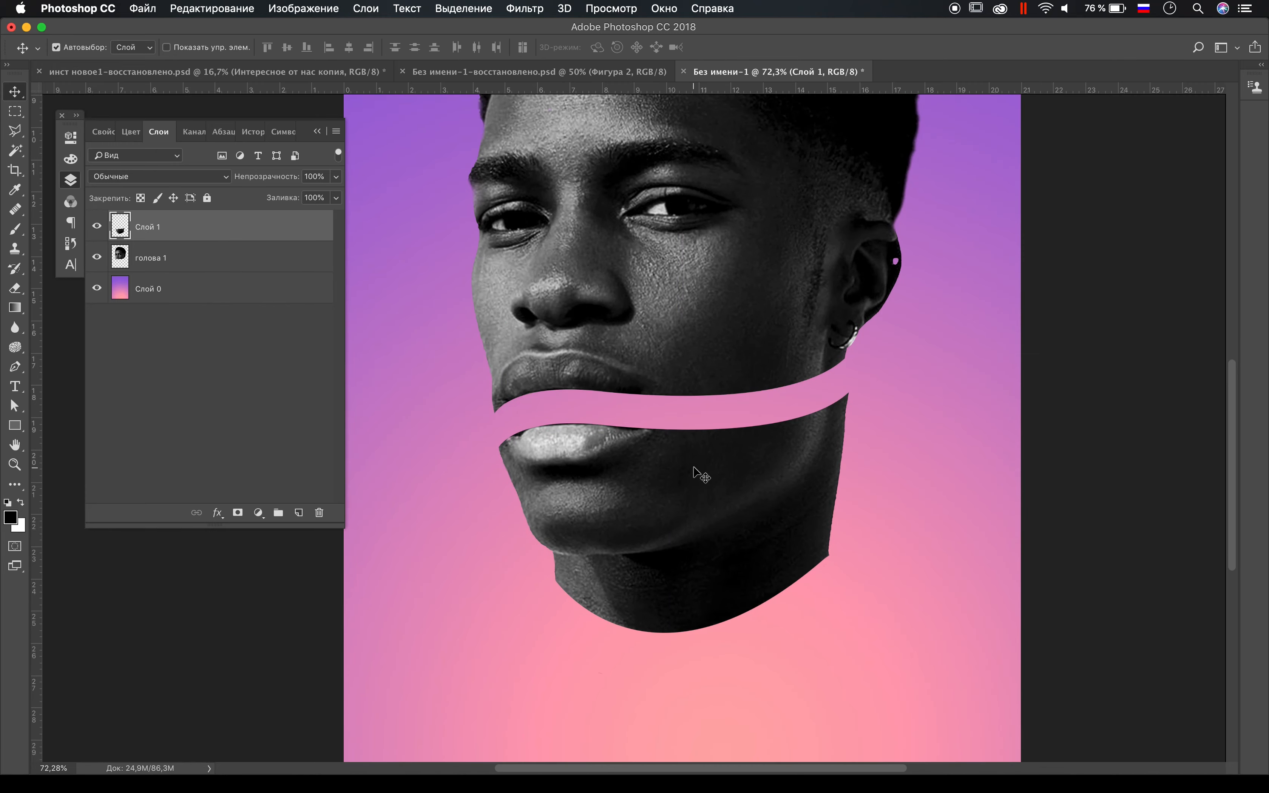
Step: Undo the cutting, pasting and shifting of the lower face to get the path back
{"action": "key", "text": "BackSpace"}
{"action": "key", "text": "alt+super+z"}
{"action": "key", "text": "alt+super+z"}
Step: Reshape the path by raising its ear anchor and adjusting the handles so the curve sweeps up through the ear
{"action": "key", "text": "a"}
{"action": "left_click_drag", "start_coordinate": [844, 361], "coordinate": [844, 292]}
{"action": "left_click_drag", "start_coordinate": [932, 375], "coordinate": [977, 254]}
{"action": "left_click_drag", "start_coordinate": [800, 333], "coordinate": [795, 378]}
{"action": "left_click_drag", "start_coordinate": [684, 399], "coordinate": [732, 408]}
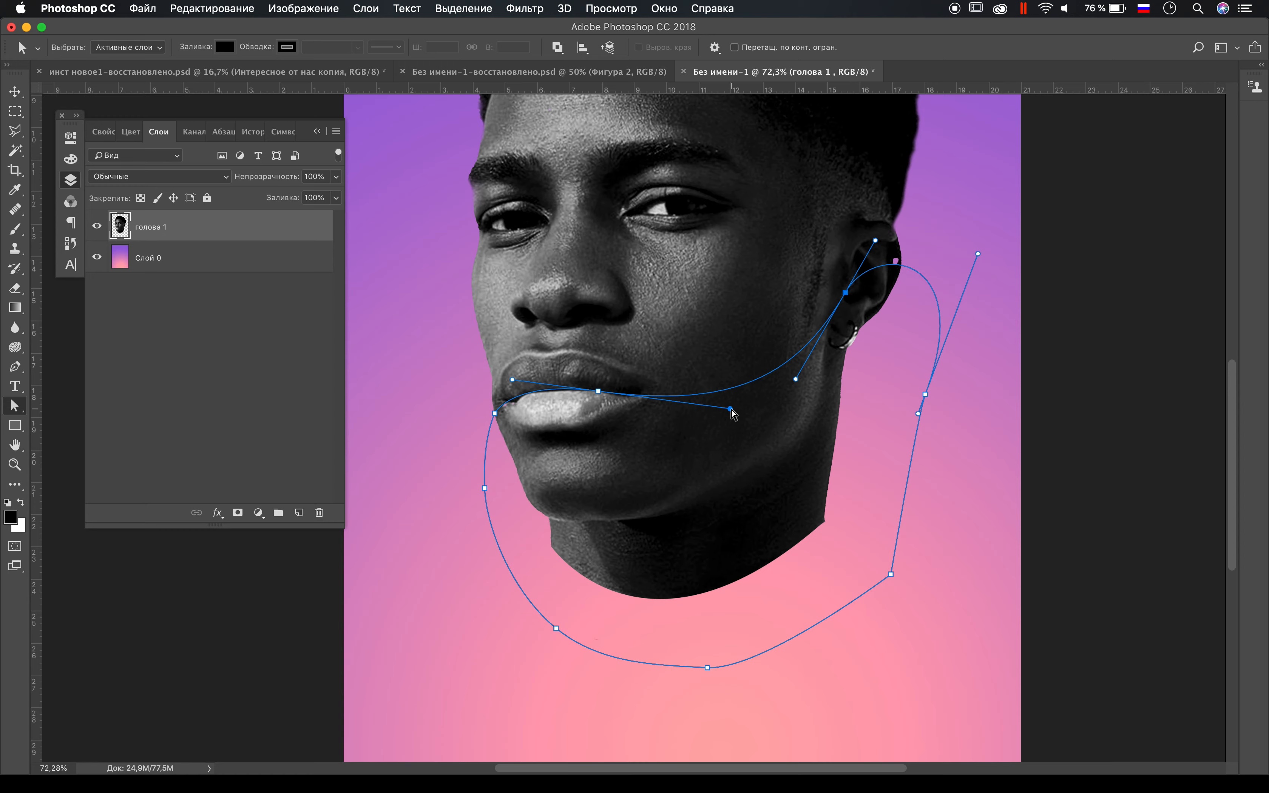
Step: Turn the reshaped path into a selection, cut the lower face onto a new layer and move it down to open a gap
{"action": "right_click", "coordinate": [749, 461]}
{"action": "left_click", "coordinate": [822, 518]}
{"action": "key", "text": "Return"}
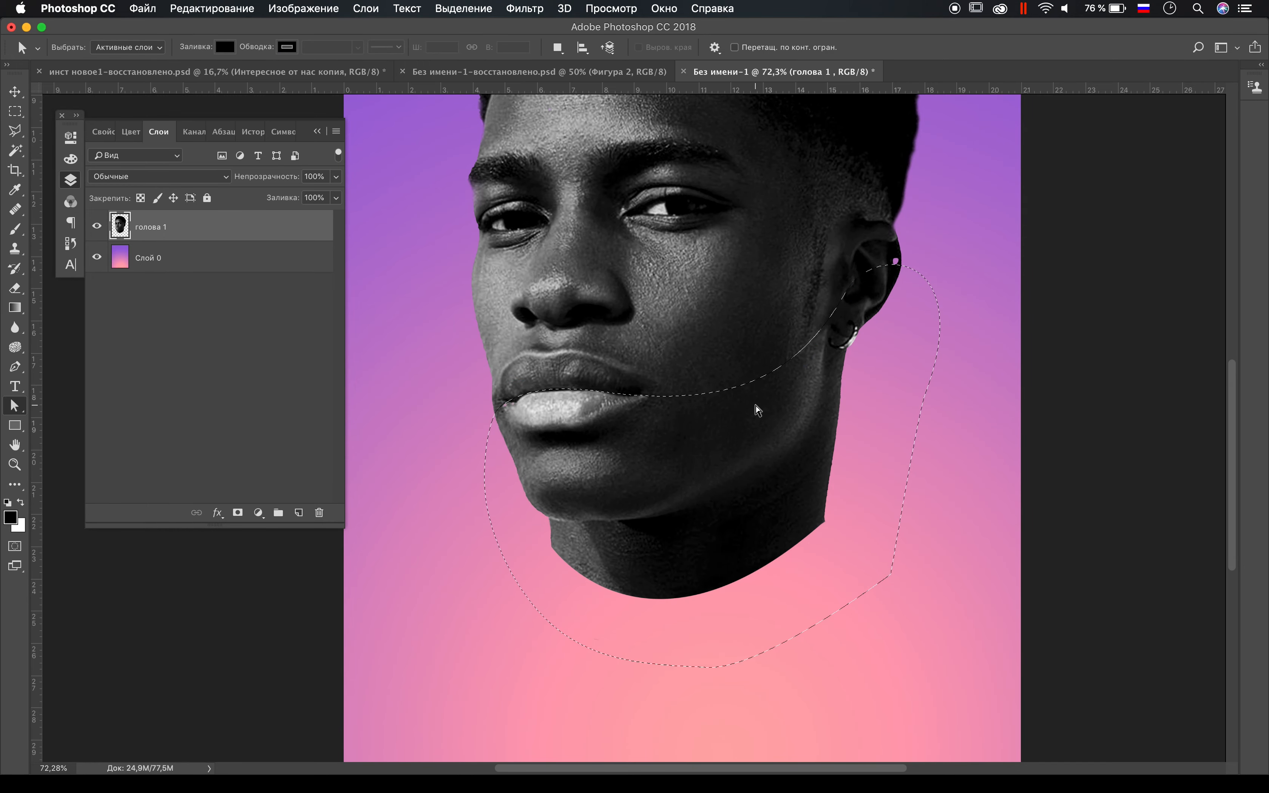
{"action": "key", "text": "ctrl+shift+j"}
{"action": "key", "text": "v"}
{"action": "left_click_drag", "start_coordinate": [756, 406], "coordinate": [785, 466]}
{"action": "scroll", "coordinate": [785, 465], "scroll_direction": "up", "scroll_amount": 5}
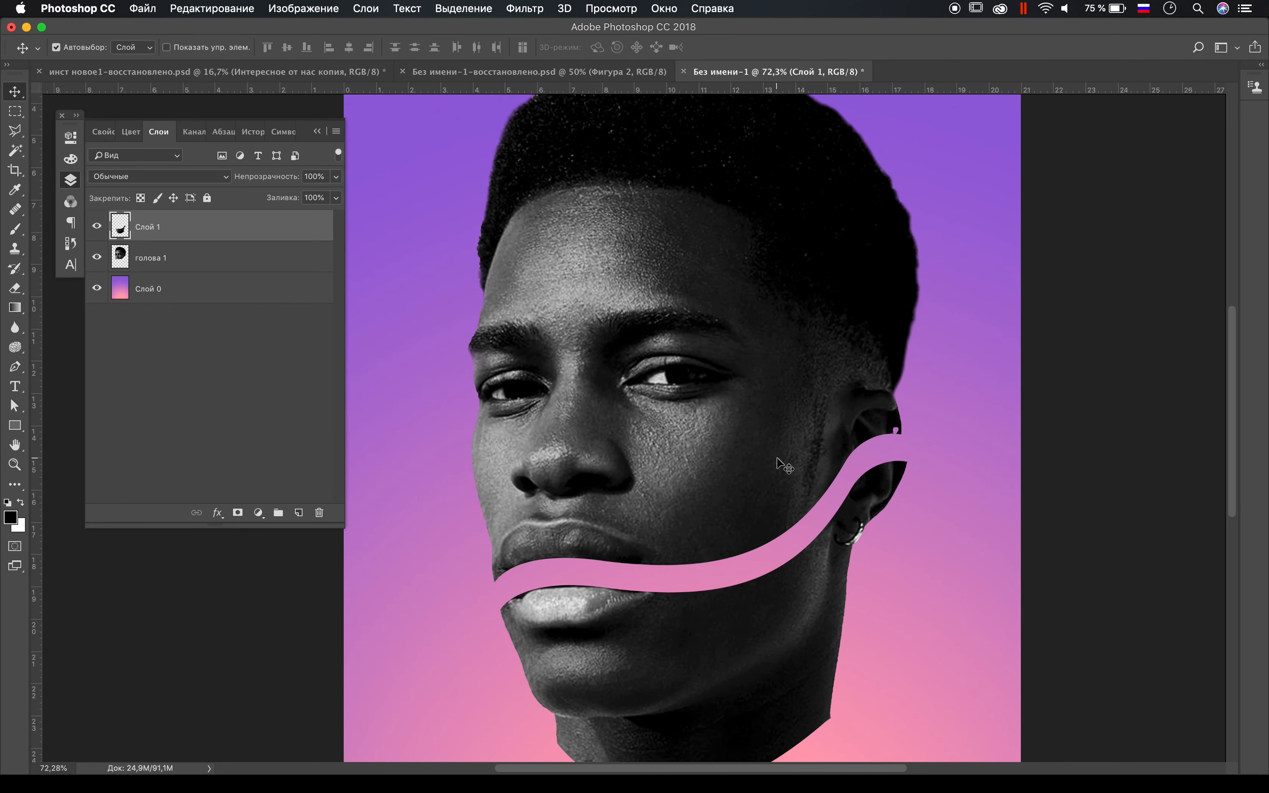
Step: Draw a closed pen path waving below the eyes and up across the right temple, enclosing the top of the head
{"action": "key", "text": "p"}
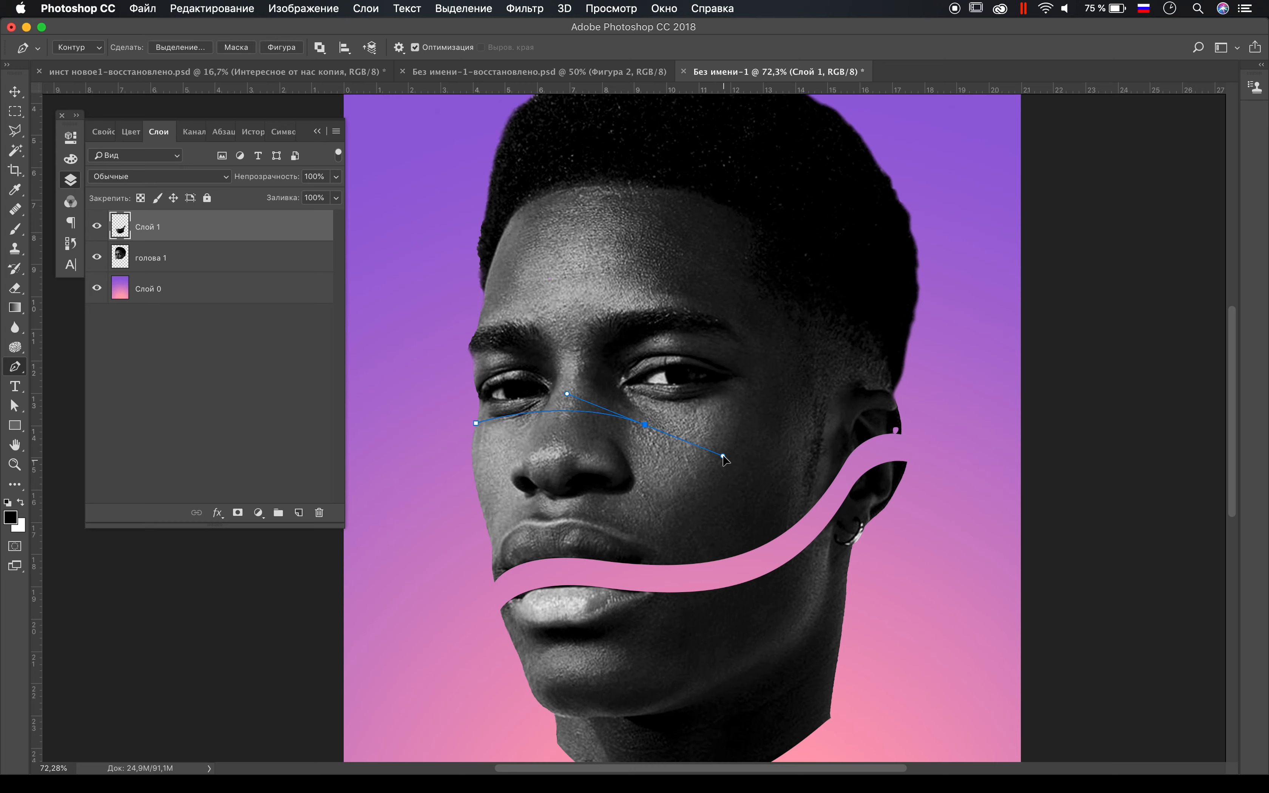
{"action": "left_click_drag", "start_coordinate": [873, 344], "coordinate": [908, 317]}
{"action": "left_click", "coordinate": [967, 219]}
{"action": "scroll", "coordinate": [747, 185], "scroll_direction": "down", "scroll_amount": 5}
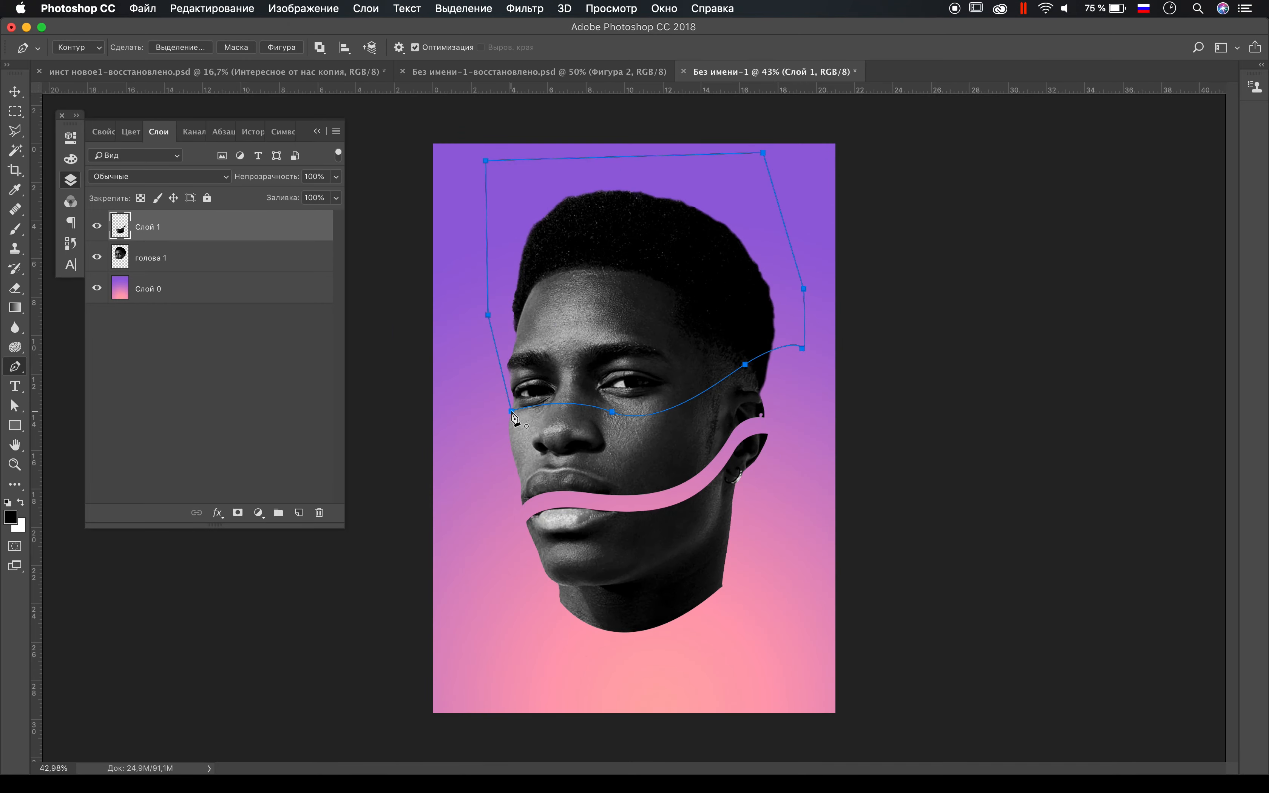
Step: Fine-tune the anchors and handles of the path below the eyes for a smoother curve from the cheek to the temple
{"action": "key", "text": "a"}
{"action": "scroll", "coordinate": [576, 370], "scroll_direction": "up", "scroll_amount": 8}
{"action": "left_click_drag", "start_coordinate": [430, 464], "coordinate": [427, 479]}
{"action": "left_click_drag", "start_coordinate": [549, 423], "coordinate": [533, 431]}
{"action": "left_click_drag", "start_coordinate": [660, 469], "coordinate": [669, 467]}
{"action": "left_click_drag", "start_coordinate": [957, 358], "coordinate": [972, 370]}
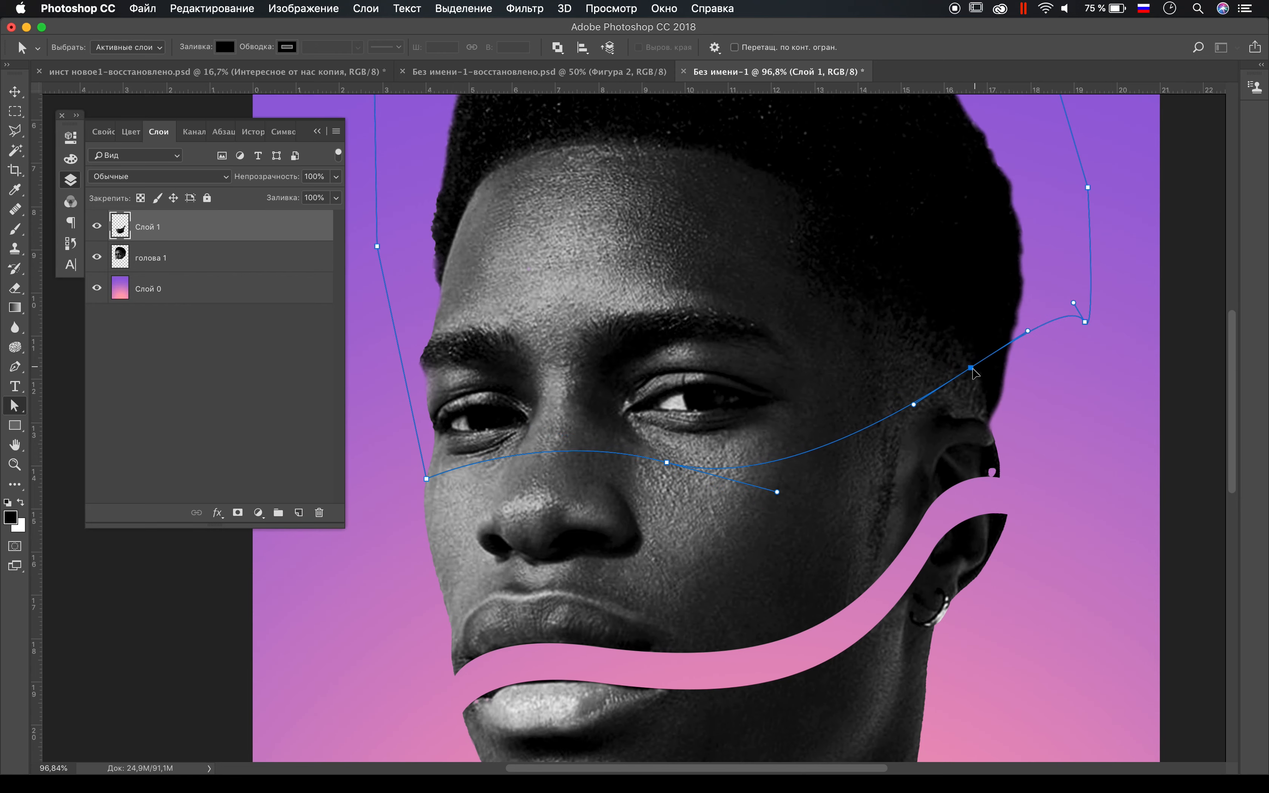
{"action": "key", "text": "super+minus"}
{"action": "right_click", "coordinate": [834, 282]}
{"action": "left_click", "coordinate": [868, 295]}
{"action": "key", "text": "super+z"}
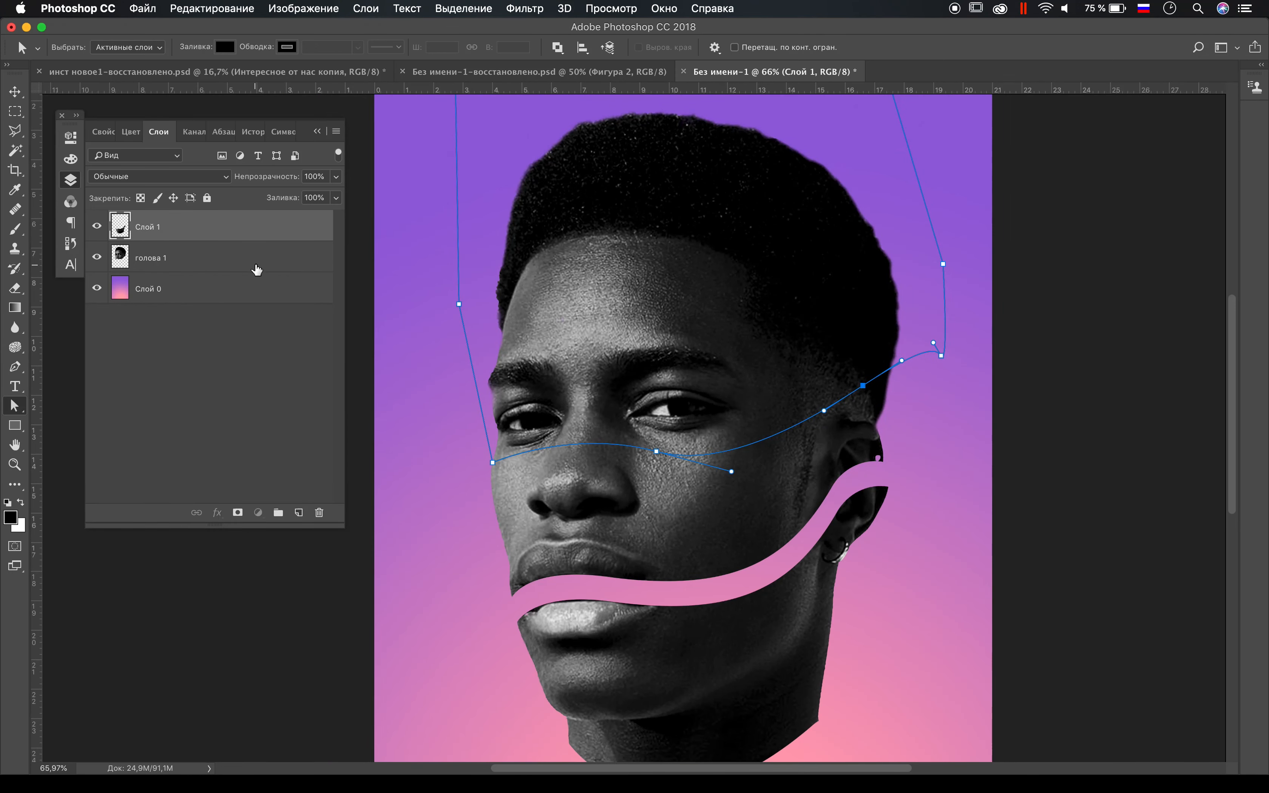
Step: Cut the upper head from the голова 1 layer along the path, paste it as a new layer and move it up
{"action": "left_click", "coordinate": [255, 264]}
{"action": "right_click", "coordinate": [748, 323]}
{"action": "left_click", "coordinate": [787, 391]}
{"action": "left_click", "coordinate": [936, 427]}
{"action": "key", "text": "super+x"}
{"action": "key", "text": "super+v"}
{"action": "key", "text": "v"}
{"action": "left_click_drag", "start_coordinate": [731, 439], "coordinate": [742, 289]}
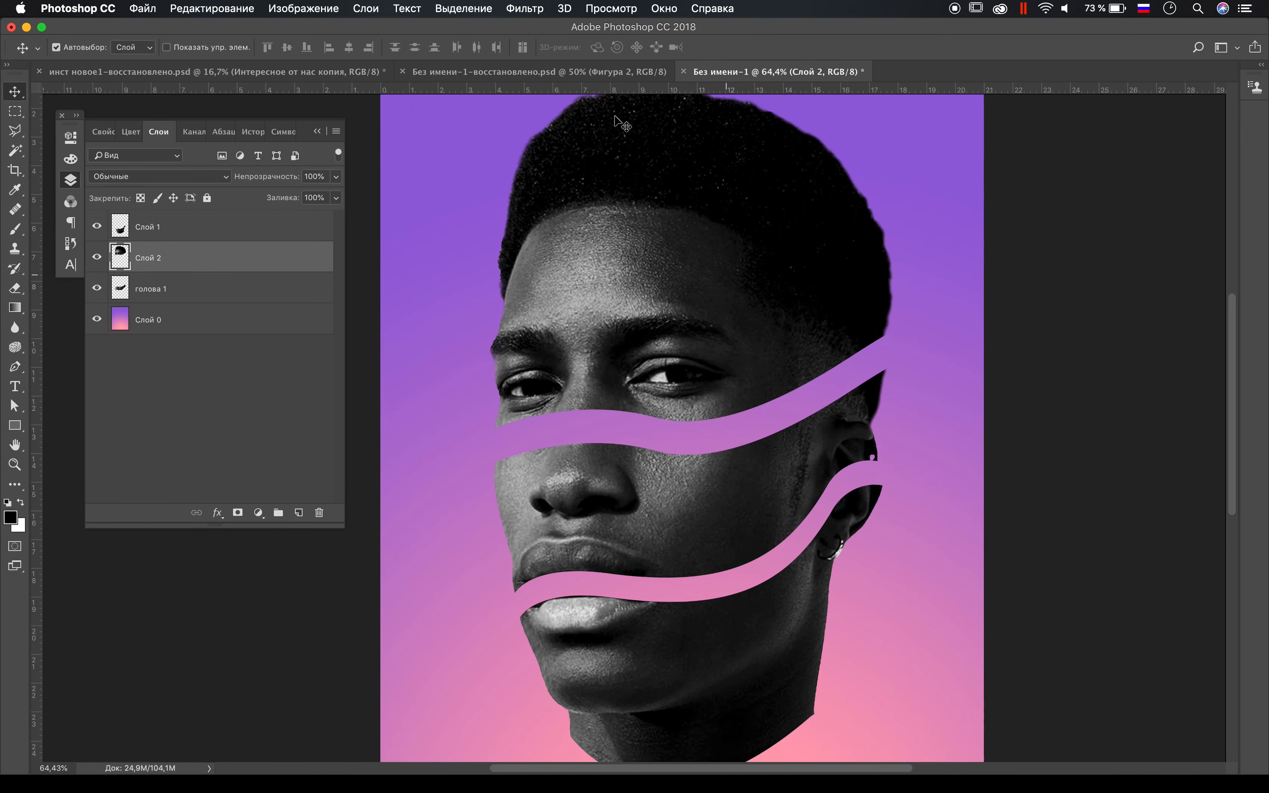
{"action": "scroll", "coordinate": [715, 279], "scroll_direction": "up", "scroll_amount": 5}
{"action": "scroll", "coordinate": [714, 278], "scroll_direction": "down", "scroll_amount": 2}
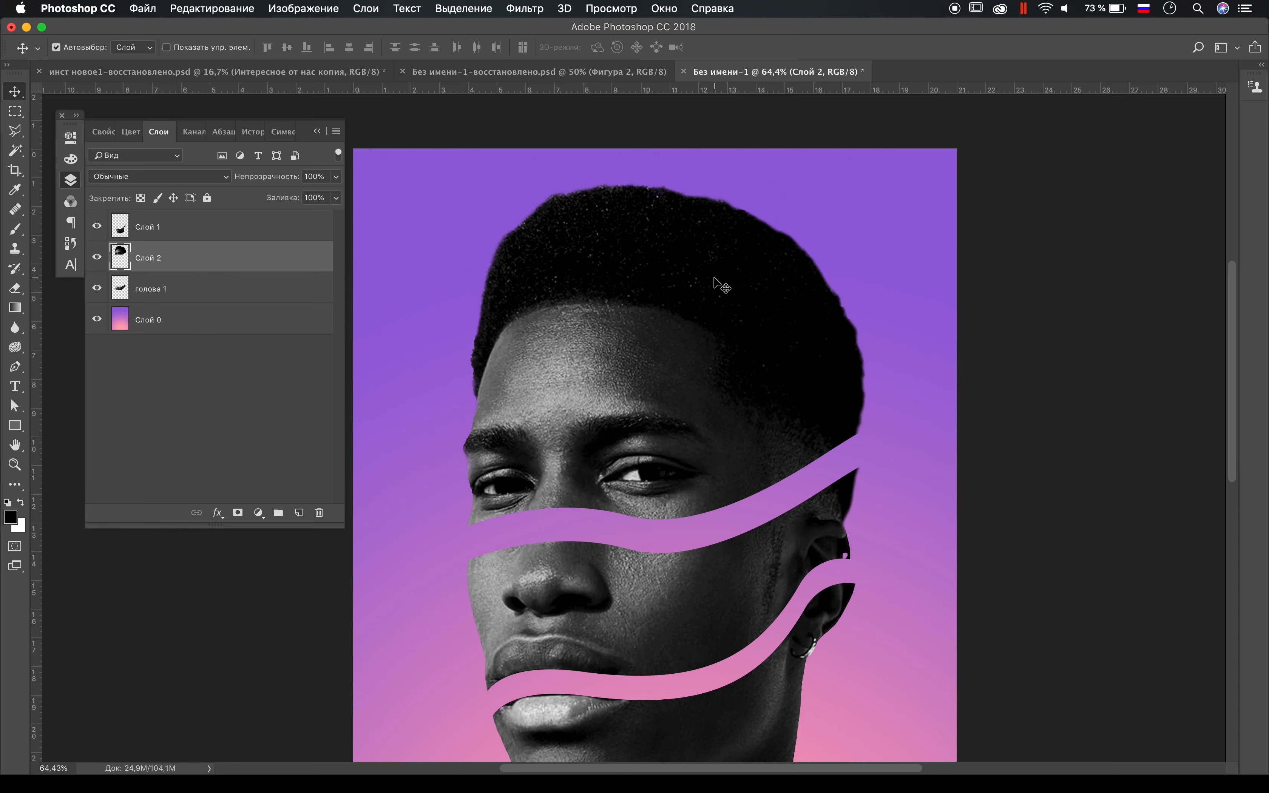
{"action": "scroll", "coordinate": [714, 278], "scroll_direction": "up", "scroll_amount": 3}
{"action": "key", "text": "p"}
{"action": "scroll", "coordinate": [479, 333], "scroll_direction": "down", "scroll_amount": 5}
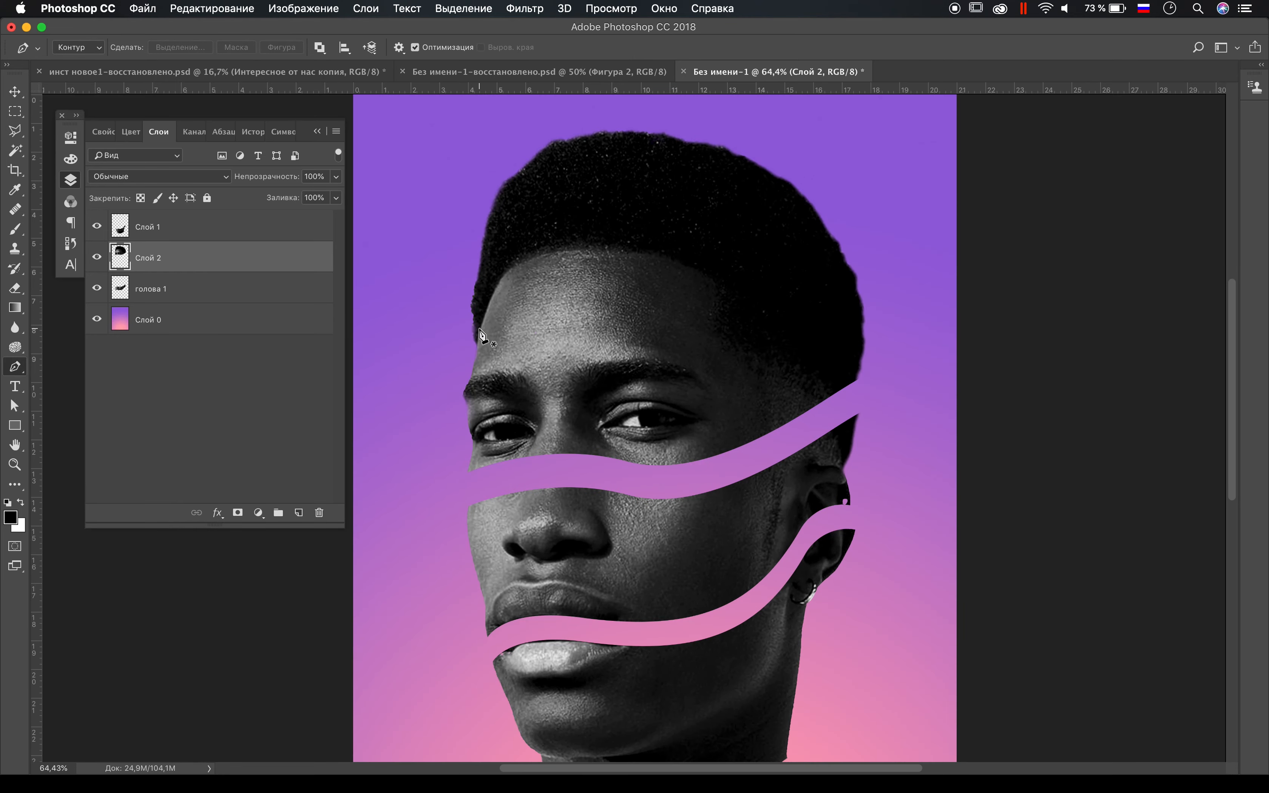
{"action": "left_click_drag", "start_coordinate": [554, 274], "coordinate": [623, 282]}
{"action": "key", "text": "z"}
Step: Draw a wavy pen path across the forehead to the right side of the hair and around the top of the head
{"action": "key", "text": "p"}
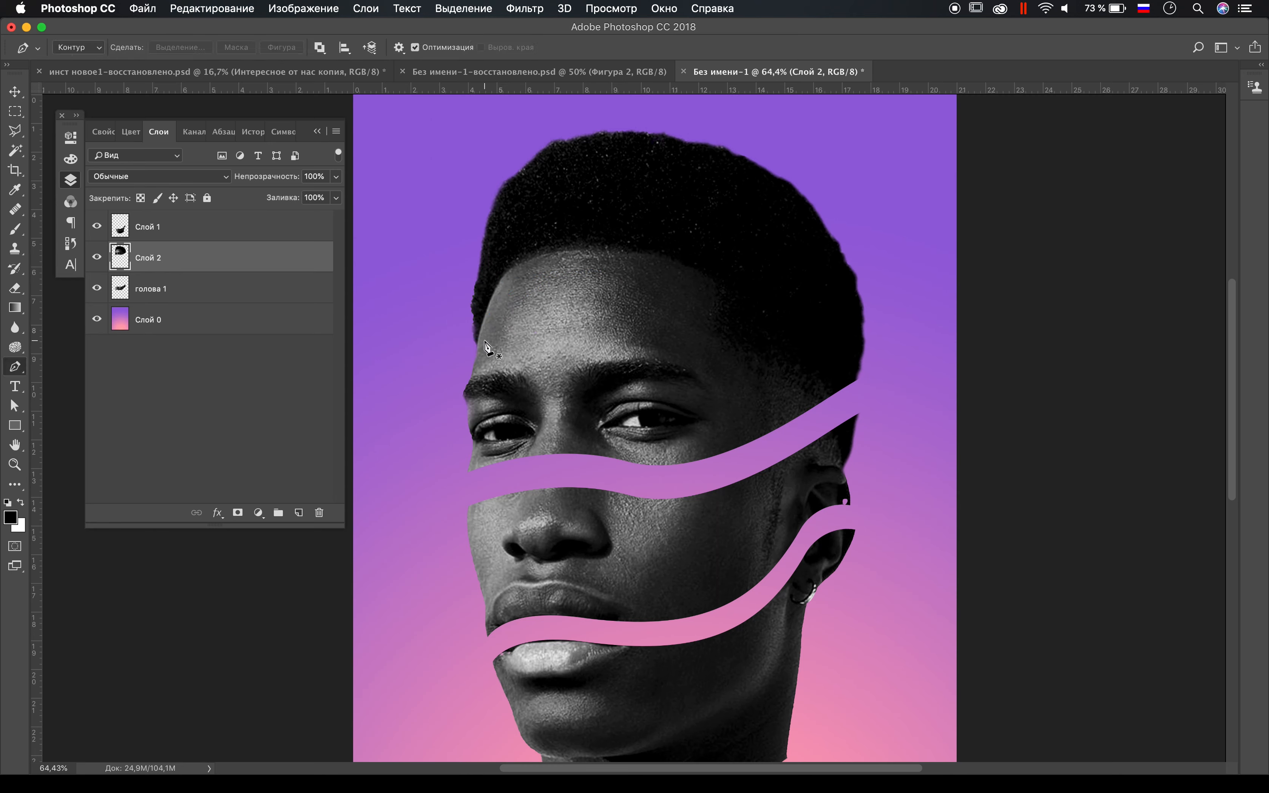
{"action": "left_click", "coordinate": [477, 345]}
{"action": "left_click_drag", "start_coordinate": [746, 313], "coordinate": [818, 328]}
{"action": "left_click", "coordinate": [788, 142]}
{"action": "scroll", "coordinate": [789, 143], "scroll_direction": "up", "scroll_amount": 4}
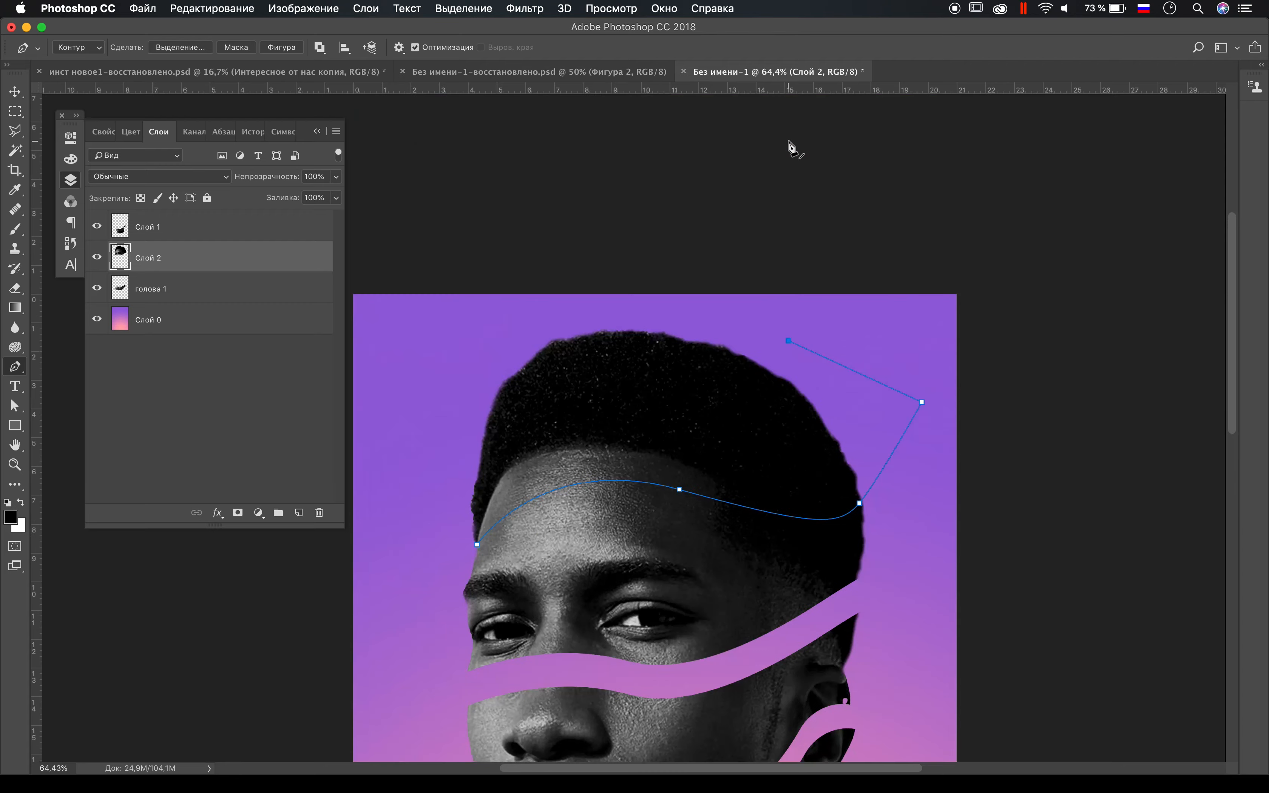
Step: Cut the hair section from Слой 2 along the forehead path, paste it as a new layer and move it up
{"action": "right_click", "coordinate": [644, 420]}
{"action": "left_click", "coordinate": [708, 484]}
{"action": "left_click", "coordinate": [918, 422]}
{"action": "key", "text": "super+x"}
{"action": "key", "text": "super+v"}
{"action": "key", "text": "v"}
{"action": "left_click_drag", "start_coordinate": [659, 484], "coordinate": [678, 370]}
{"action": "scroll", "coordinate": [678, 368], "scroll_direction": "down", "scroll_amount": 5}
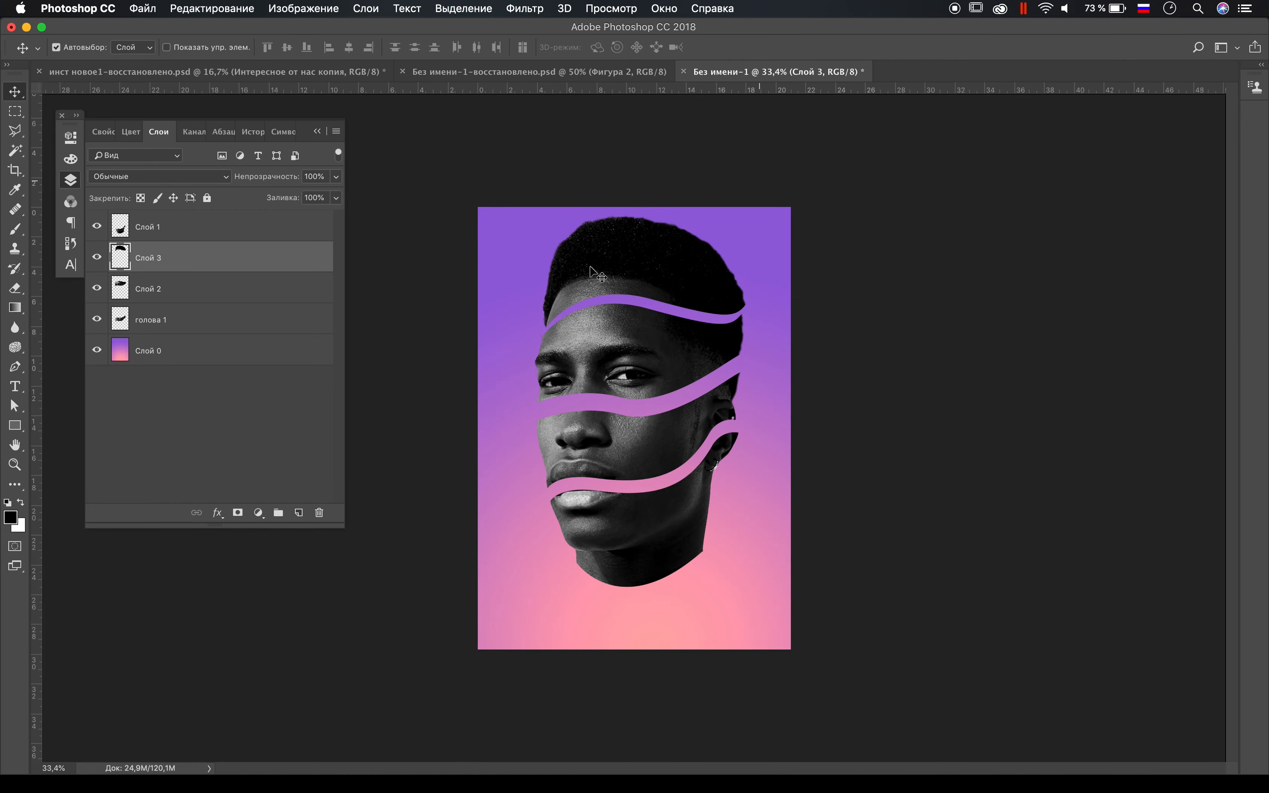
Step: Lock the Слой 0 background, then select all four head layers, scale them down together and centre them on the gradient
{"action": "left_click", "coordinate": [223, 347]}
{"action": "left_click", "coordinate": [208, 196]}
{"action": "left_click_drag", "start_coordinate": [765, 203], "coordinate": [524, 566]}
{"action": "key", "text": "super+t"}
{"action": "left_click_drag", "start_coordinate": [745, 609], "coordinate": [705, 534]}
{"action": "left_click_drag", "start_coordinate": [650, 458], "coordinate": [665, 512]}
{"action": "key", "text": "Return"}
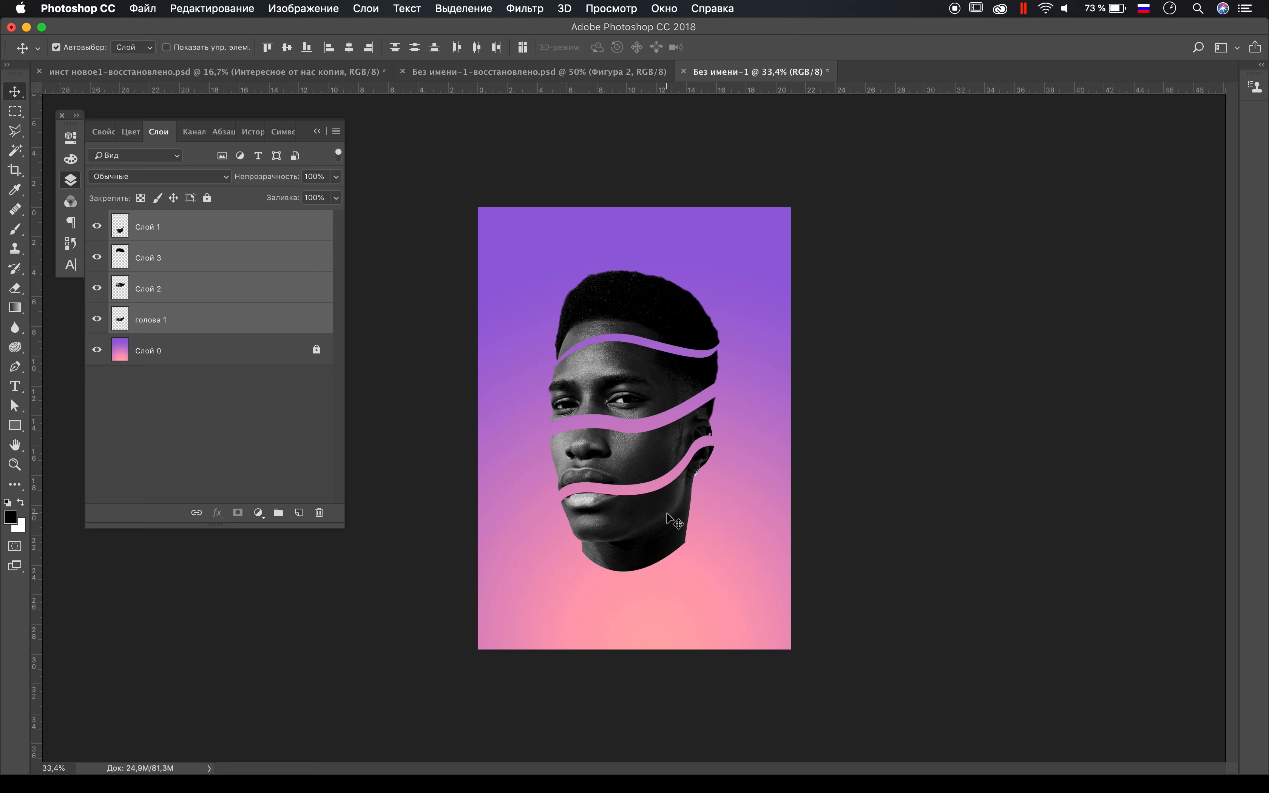
Step: Shift the голова 1 and Слой 2 pieces slightly to even out the gap below the eyes
{"action": "left_click", "coordinate": [662, 454]}
{"action": "left_click_drag", "start_coordinate": [621, 469], "coordinate": [620, 473]}
{"action": "left_click_drag", "start_coordinate": [623, 395], "coordinate": [621, 406]}
{"action": "left_click_drag", "start_coordinate": [601, 463], "coordinate": [605, 462]}
{"action": "left_click", "coordinate": [608, 393]}
{"action": "left_click_drag", "start_coordinate": [608, 394], "coordinate": [616, 393]}
Step: Rotate the Слой 2 eye piece slightly and reposition it above the nose piece
{"action": "key", "text": "super+t"}
{"action": "left_click_drag", "start_coordinate": [748, 487], "coordinate": [751, 481]}
{"action": "left_click_drag", "start_coordinate": [669, 398], "coordinate": [668, 396]}
{"action": "key", "text": "Return"}
{"action": "scroll", "coordinate": [676, 403], "scroll_direction": "up", "scroll_amount": 3}
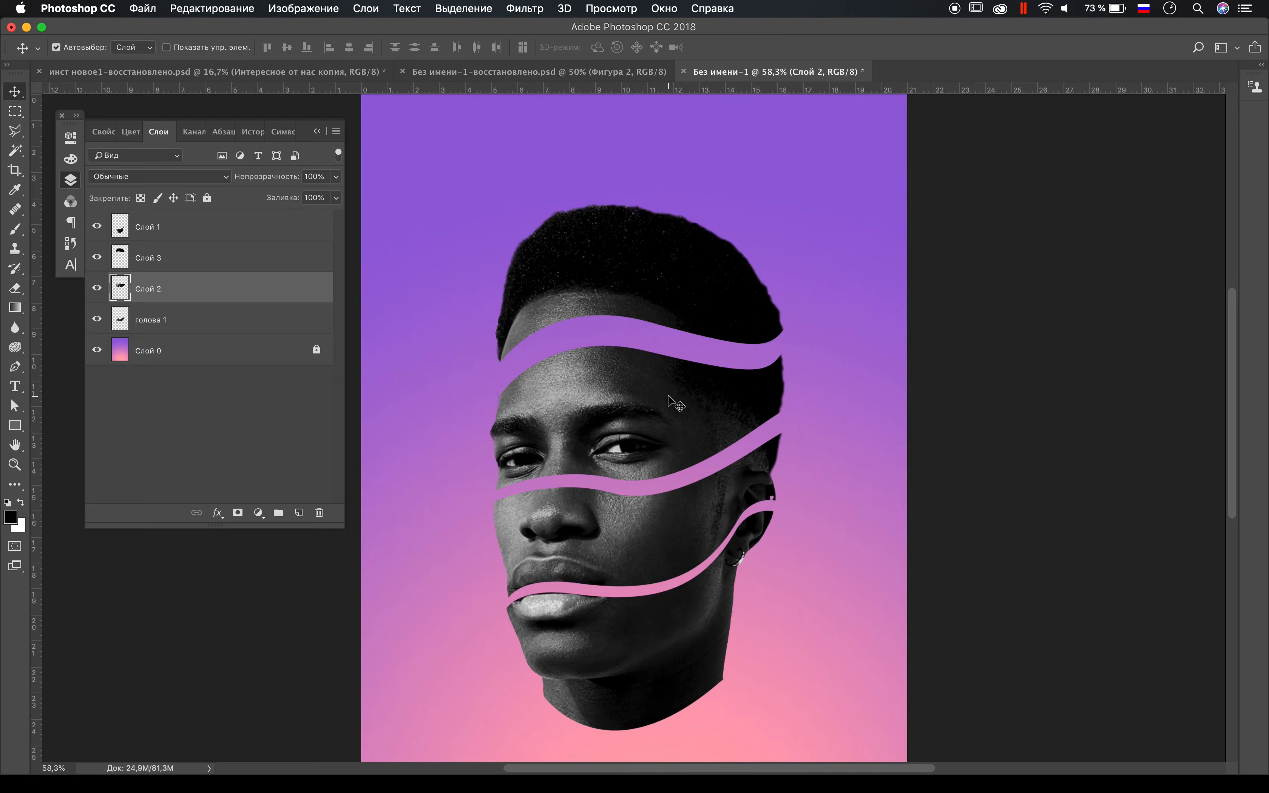
Step: Rotate the Слой 3 hair piece counterclockwise with Free Transform and move it down closer to the forehead
{"action": "left_click", "coordinate": [699, 286]}
{"action": "key", "text": "super+r"}
{"action": "key", "text": "super+t"}
{"action": "left_click_drag", "start_coordinate": [827, 387], "coordinate": [840, 361]}
{"action": "left_click_drag", "start_coordinate": [697, 262], "coordinate": [687, 276]}
{"action": "key", "text": "Return"}
{"action": "scroll", "coordinate": [687, 276], "scroll_direction": "up", "scroll_amount": 8}
{"action": "mouse_move", "coordinate": [582, 300]}
{"action": "left_mouse_down"}
{"action": "mouse_move", "coordinate": [571, 295]}
{"action": "mouse_move", "coordinate": [577, 310]}
{"action": "left_mouse_up"}
{"action": "scroll", "coordinate": [576, 311], "scroll_direction": "down", "scroll_amount": 10}
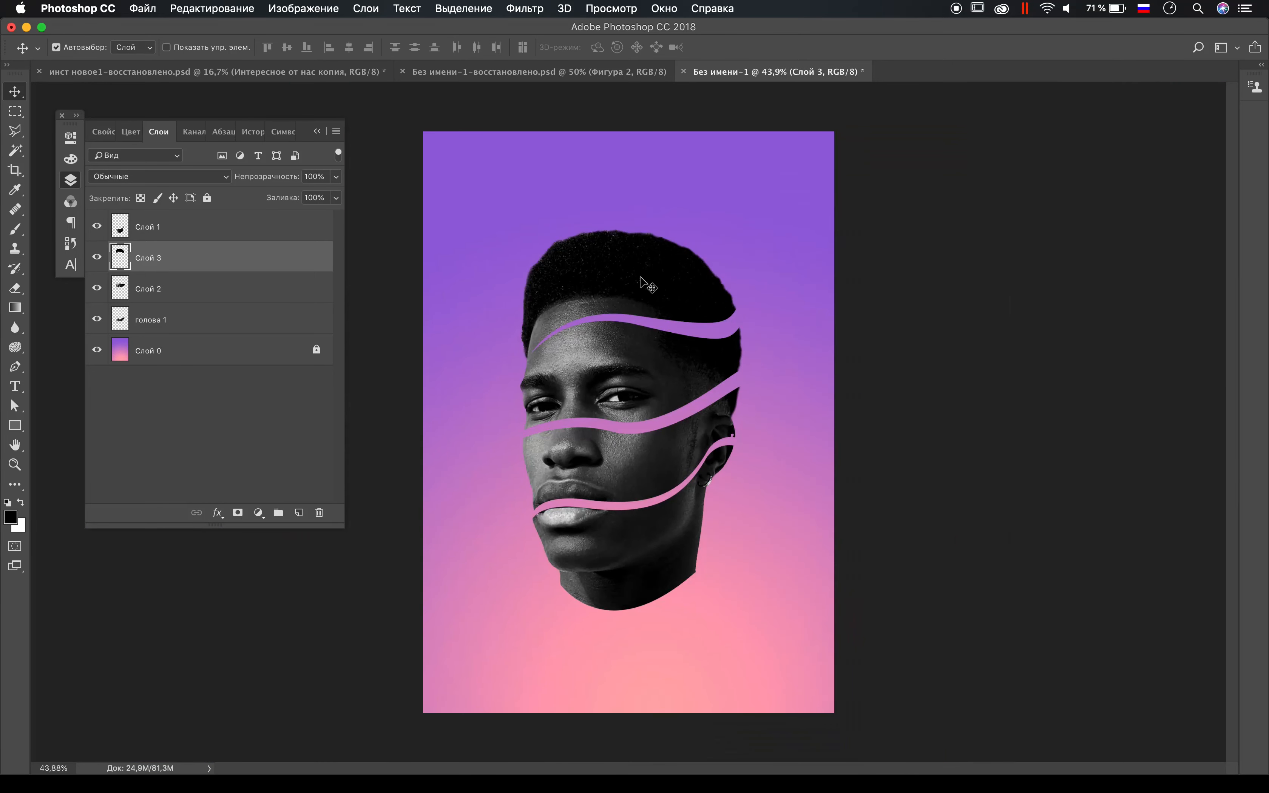
Step: Tilt the Слой 3 hair piece a little further and nudge it so the forehead gap widens toward the ear side
{"action": "key", "text": "super+t"}
{"action": "left_click_drag", "start_coordinate": [778, 399], "coordinate": [777, 390]}
{"action": "left_click_drag", "start_coordinate": [684, 293], "coordinate": [683, 287]}
{"action": "key", "text": "Return"}
{"action": "scroll", "coordinate": [685, 292], "scroll_direction": "up", "scroll_amount": 9}
{"action": "left_click_drag", "start_coordinate": [504, 302], "coordinate": [503, 300]}
{"action": "key", "text": "Down"}
{"action": "key", "text": "Down"}
{"action": "key", "text": "Down"}
{"action": "key", "text": "Up"}
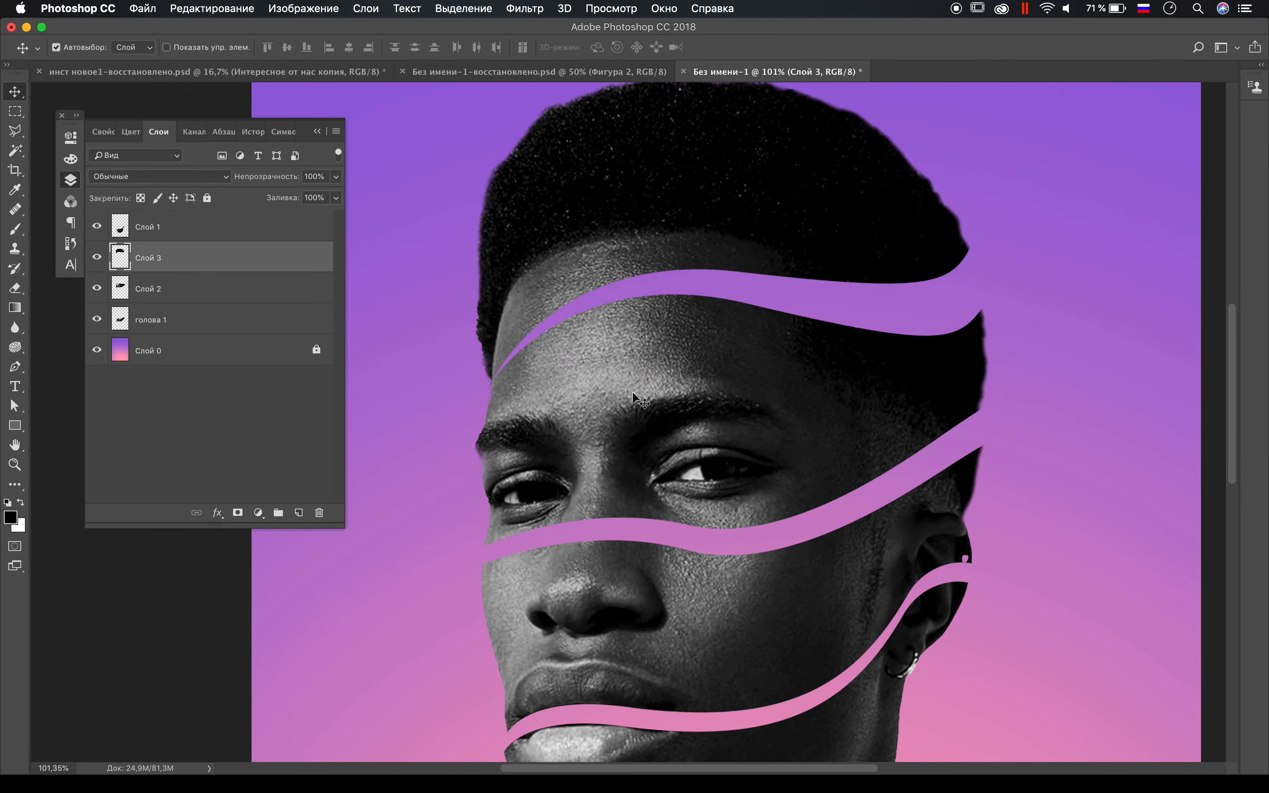
{"action": "scroll", "coordinate": [634, 394], "scroll_direction": "down", "scroll_amount": 9}
{"action": "left_click", "coordinate": [629, 72]}
{"action": "left_click", "coordinate": [781, 72]}
Step: Rotate the Слой 1 chin piece slightly and move it down to widen the gap at the mouth
{"action": "left_click_drag", "start_coordinate": [662, 550], "coordinate": [663, 553]}
{"action": "key", "text": "super+t"}
{"action": "left_click_drag", "start_coordinate": [775, 585], "coordinate": [774, 588]}
{"action": "left_click_drag", "start_coordinate": [681, 539], "coordinate": [681, 545]}
{"action": "key", "text": "Return"}
{"action": "scroll", "coordinate": [682, 546], "scroll_direction": "up", "scroll_amount": 5}
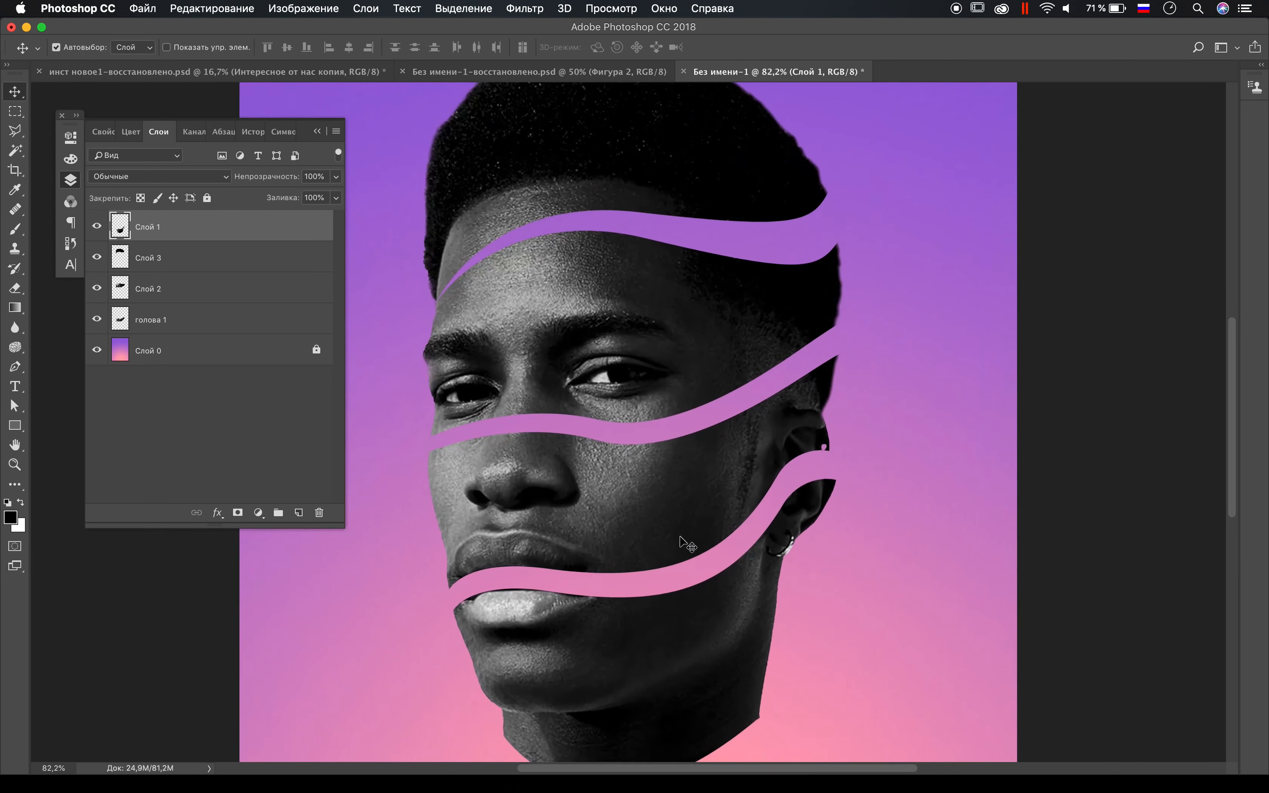
{"action": "scroll", "coordinate": [682, 544], "scroll_direction": "up", "scroll_amount": 1}
{"action": "scroll", "coordinate": [771, 229], "scroll_direction": "down", "scroll_amount": 3}
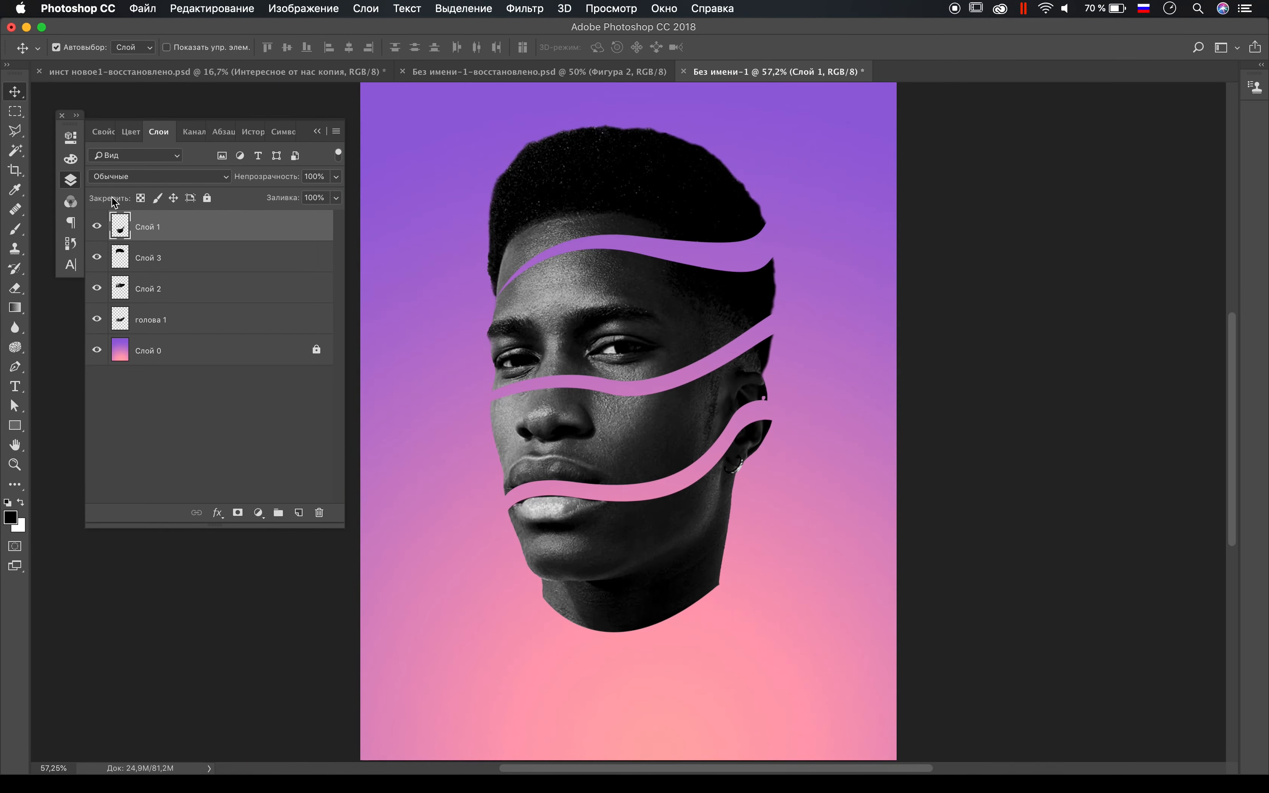
Step: Set the Pen tool to Фигура mode with a pink fill and no stroke
{"action": "key", "text": "p"}
{"action": "left_click", "coordinate": [76, 47]}
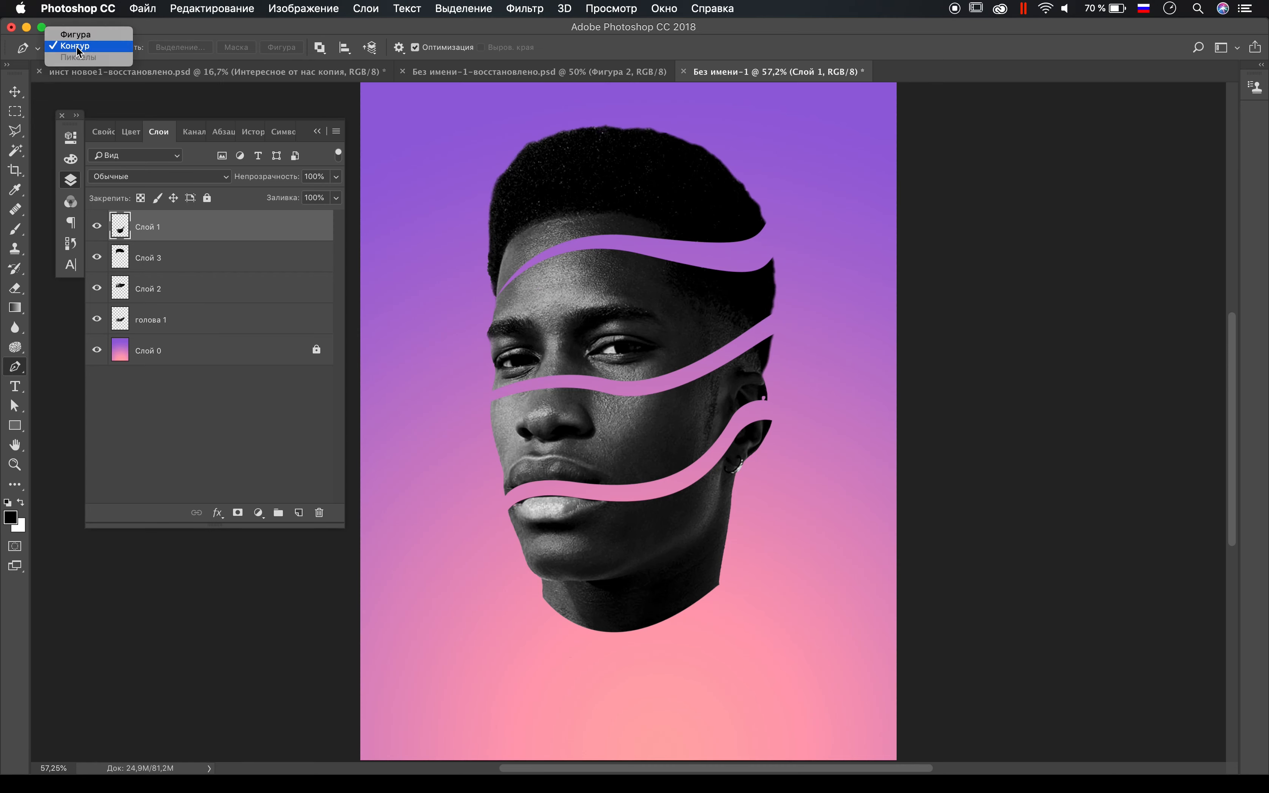
{"action": "left_click", "coordinate": [74, 36]}
{"action": "left_click", "coordinate": [158, 47]}
{"action": "left_click", "coordinate": [199, 159]}
{"action": "left_click", "coordinate": [215, 49]}
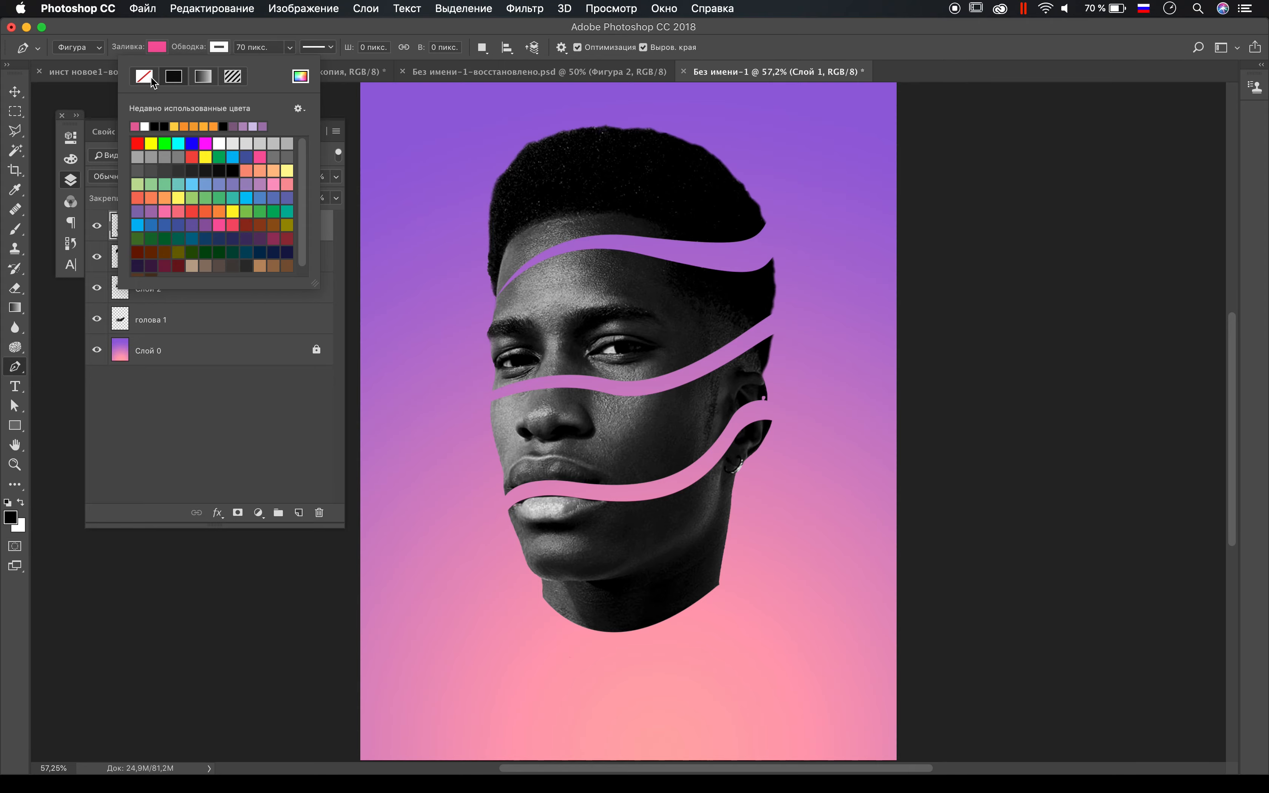
{"action": "left_click", "coordinate": [495, 529]}
Step: Draw a closed pink pen shape over the mouth gap, from the corner of the lips to the ear and back
{"action": "scroll", "coordinate": [495, 528], "scroll_direction": "up", "scroll_amount": 5}
{"action": "left_click", "coordinate": [421, 498]}
{"action": "left_click_drag", "start_coordinate": [560, 436], "coordinate": [702, 430]}
{"action": "left_click_drag", "start_coordinate": [769, 357], "coordinate": [828, 353]}
{"action": "left_click_drag", "start_coordinate": [916, 330], "coordinate": [1020, 367]}
{"action": "left_click_drag", "start_coordinate": [771, 489], "coordinate": [752, 508]}
{"action": "left_click_drag", "start_coordinate": [481, 535], "coordinate": [467, 528]}
{"action": "left_click", "coordinate": [422, 498]}
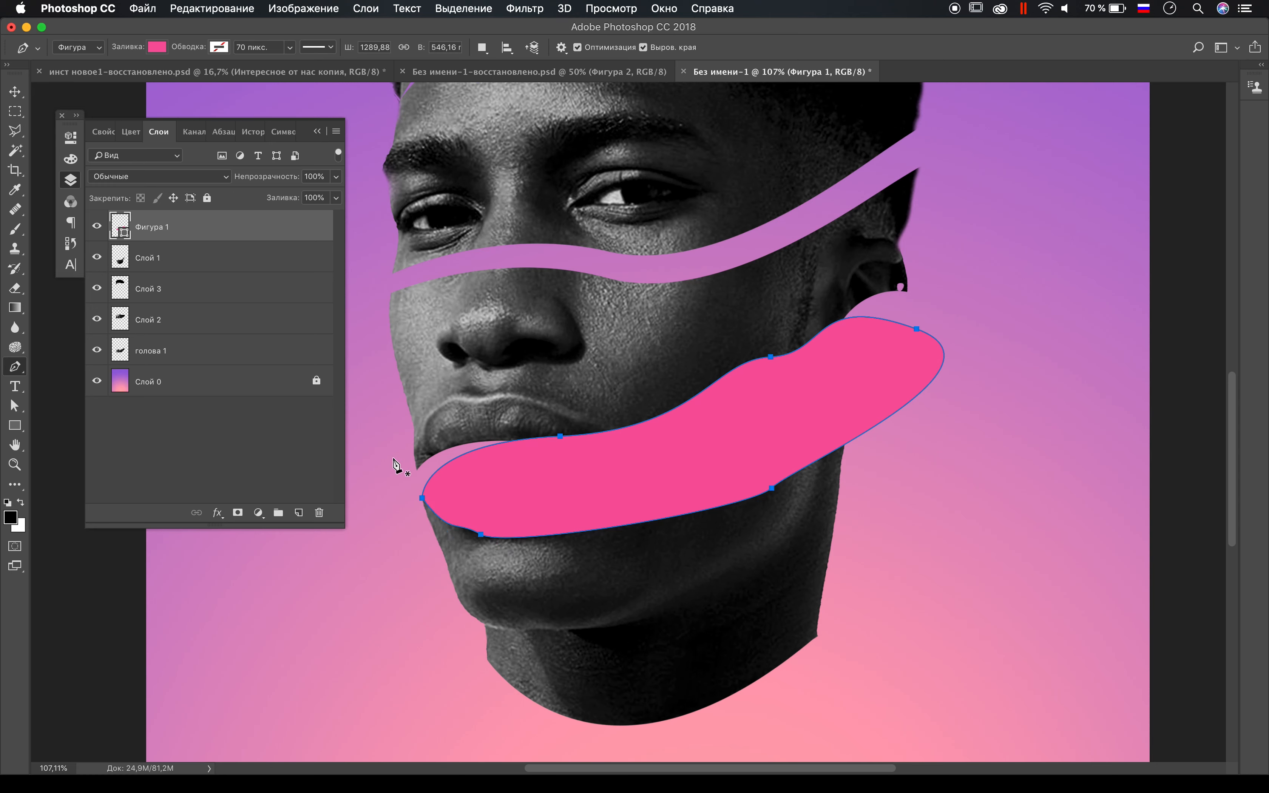
Step: Move the Фигура 1 layer below голова 1 and straighten the handle of its anchor at the ear
{"action": "key", "text": "a"}
{"action": "left_click_drag", "start_coordinate": [158, 227], "coordinate": [212, 367]}
{"action": "left_click", "coordinate": [916, 329]}
{"action": "left_click_drag", "start_coordinate": [1021, 366], "coordinate": [923, 333]}
{"action": "left_click", "coordinate": [929, 333]}
{"action": "scroll", "coordinate": [932, 338], "scroll_direction": "up", "scroll_amount": 5}
{"action": "left_click", "coordinate": [917, 423]}
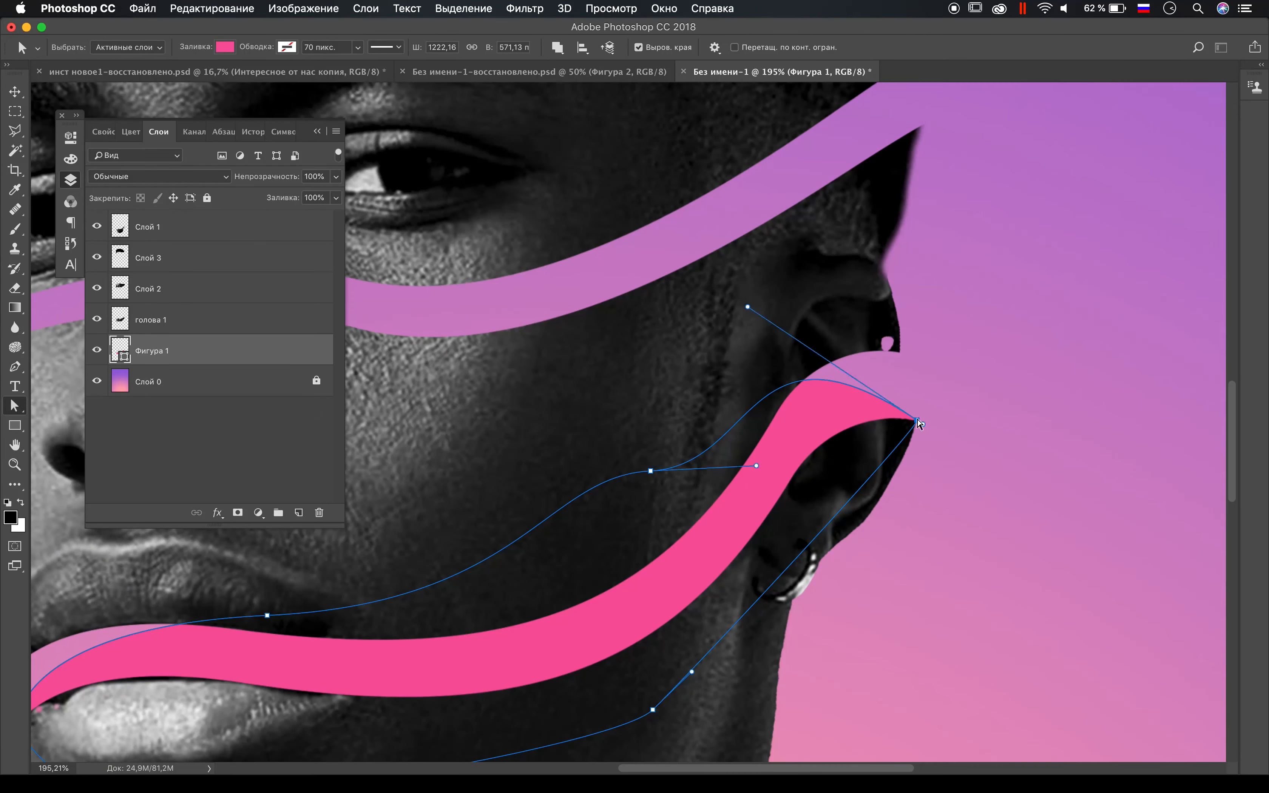
Step: Reshape the upper edge of the mouth shape by lowering its cheek anchor and adjusting the handles toward the ear
{"action": "left_click_drag", "start_coordinate": [651, 471], "coordinate": [509, 566]}
{"action": "left_click", "coordinate": [749, 317]}
{"action": "left_click", "coordinate": [790, 429]}
{"action": "left_click_drag", "start_coordinate": [918, 421], "coordinate": [883, 357]}
{"action": "left_click", "coordinate": [510, 568]}
{"action": "left_click_drag", "start_coordinate": [615, 563], "coordinate": [583, 511]}
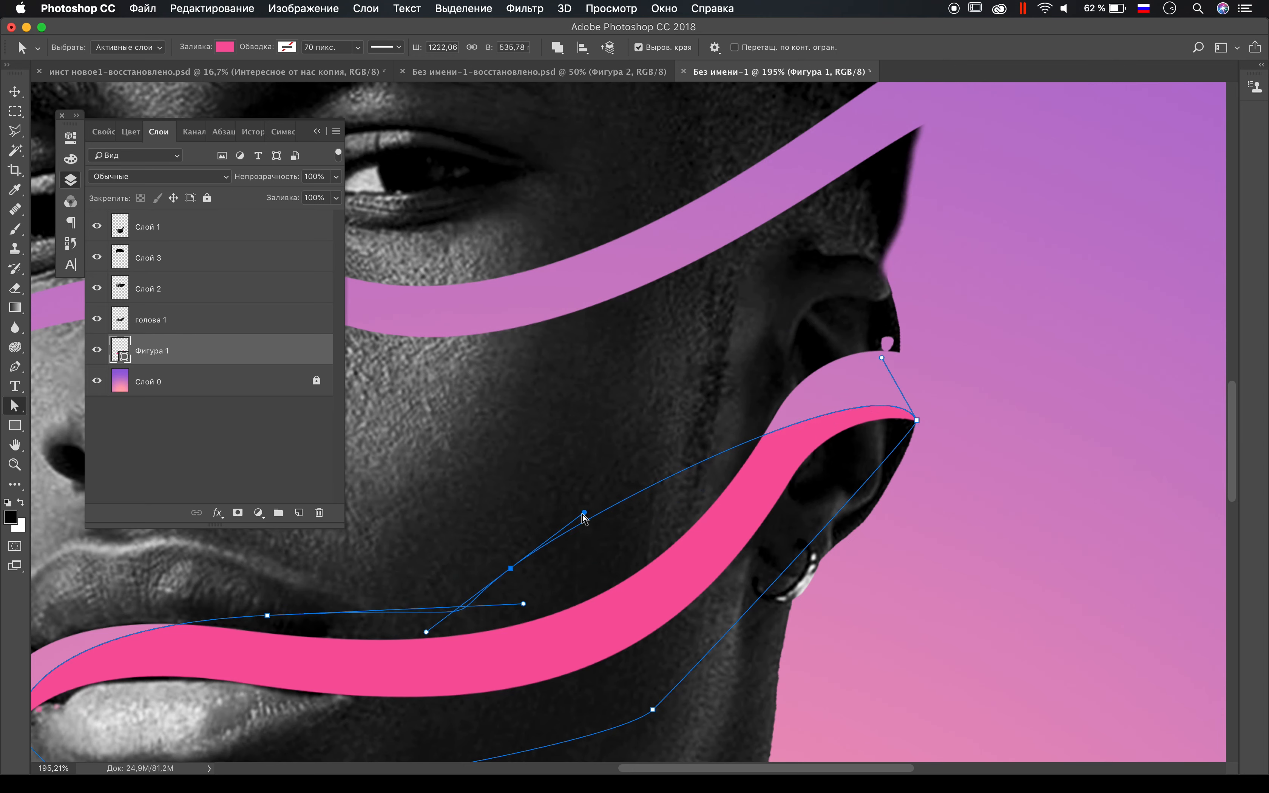
{"action": "left_click", "coordinate": [609, 468]}
{"action": "scroll", "coordinate": [609, 468], "scroll_direction": "down", "scroll_amount": 5}
{"action": "scroll", "coordinate": [611, 472], "scroll_direction": "down", "scroll_amount": 3}
Step: Draw a second closed pink pen shape behind the gap below the eyes, from the nose side to the temple
{"action": "key", "text": "p"}
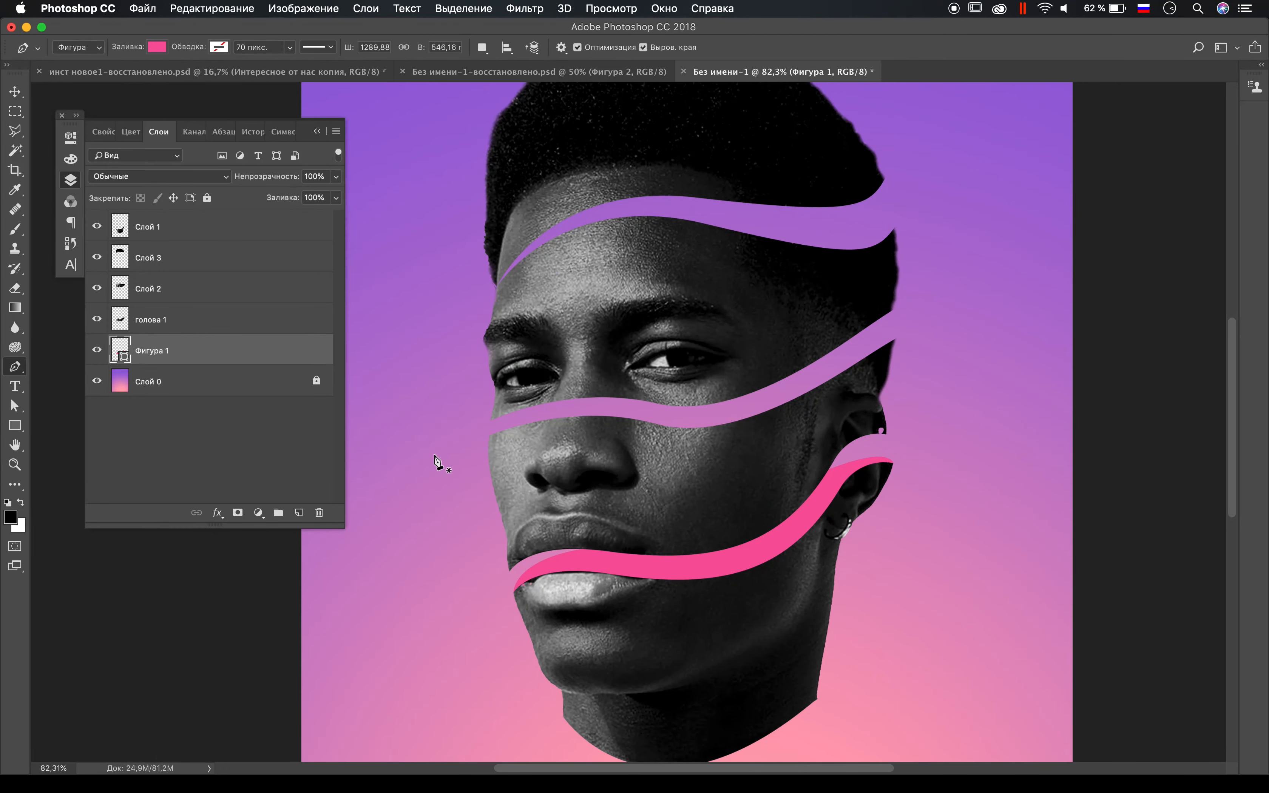
{"action": "scroll", "coordinate": [502, 497], "scroll_direction": "up", "scroll_amount": 1}
{"action": "left_click", "coordinate": [498, 505]}
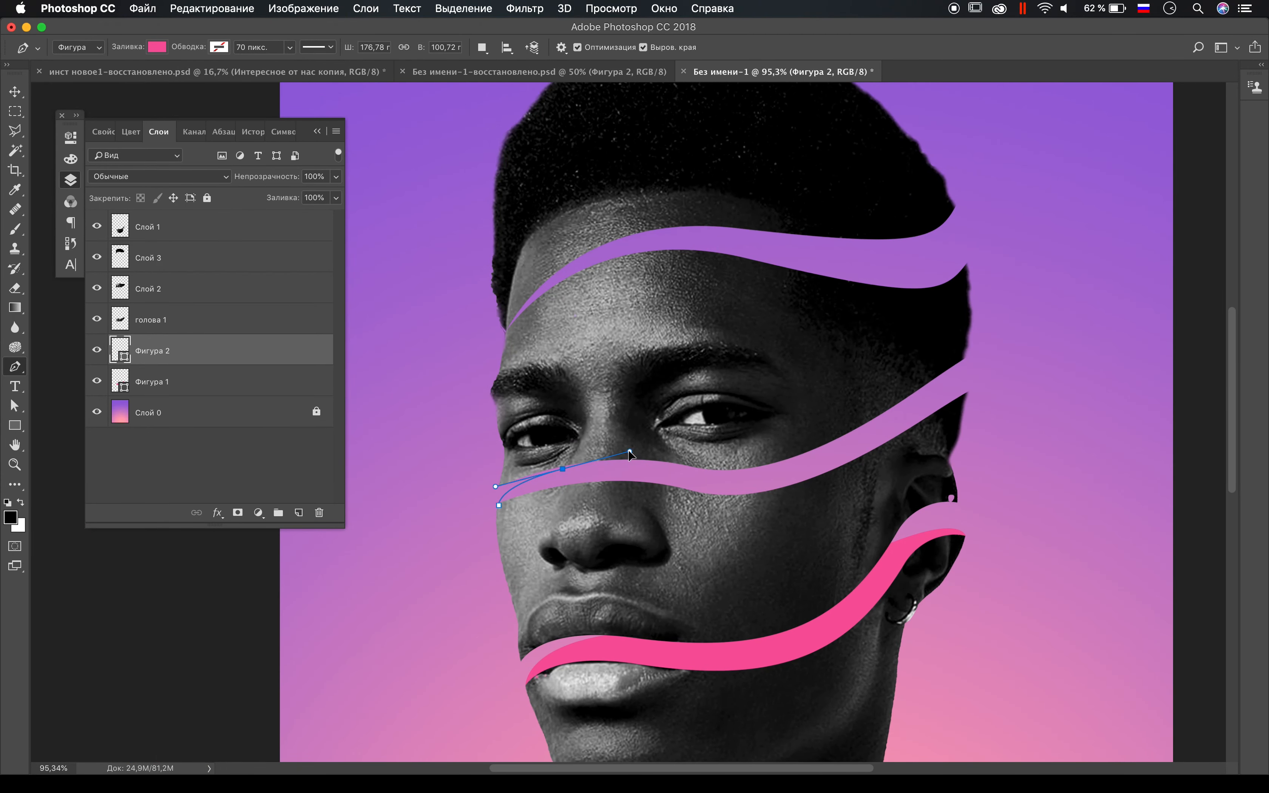
{"action": "left_click_drag", "start_coordinate": [814, 418], "coordinate": [850, 411]}
{"action": "left_click_drag", "start_coordinate": [968, 391], "coordinate": [978, 406]}
{"action": "left_click_drag", "start_coordinate": [909, 461], "coordinate": [905, 468]}
{"action": "left_click_drag", "start_coordinate": [663, 533], "coordinate": [645, 533]}
{"action": "key", "text": "alt+super+z"}
{"action": "key", "text": "alt+super+z"}
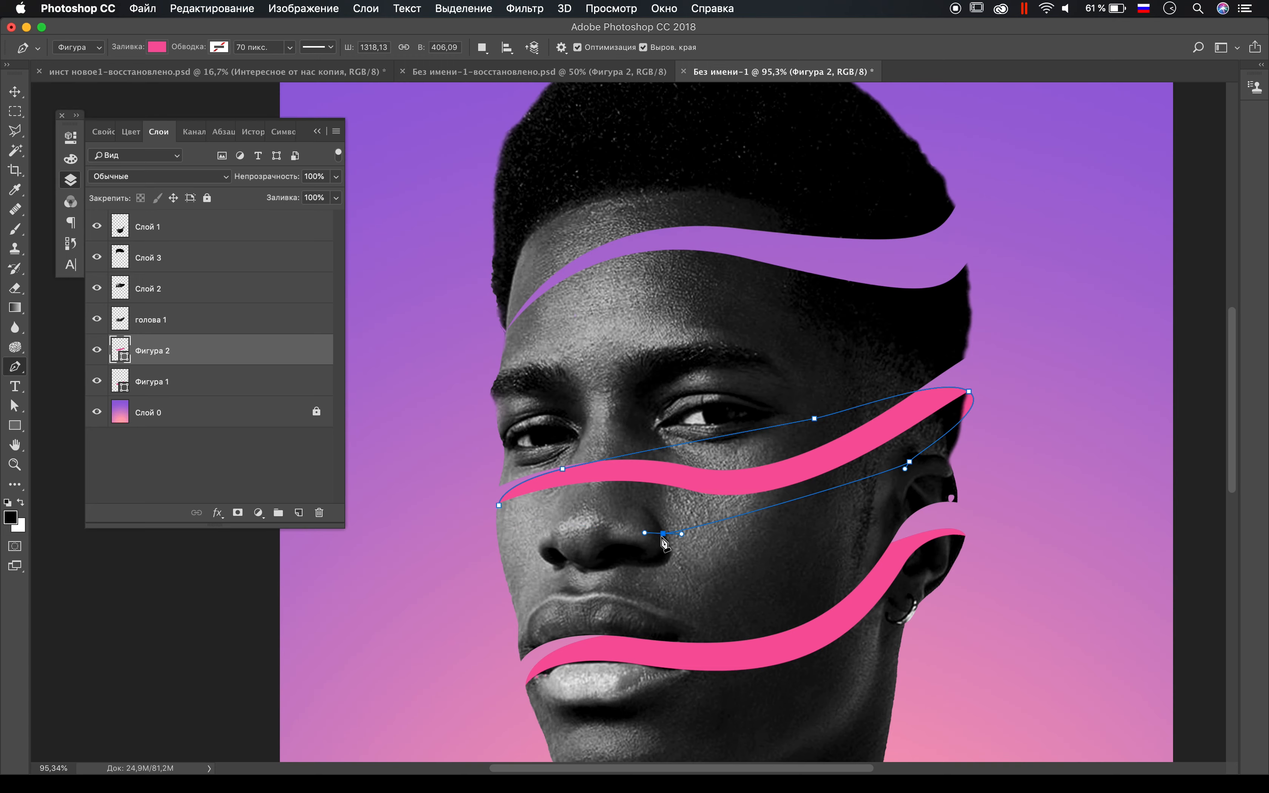
{"action": "left_click", "coordinate": [498, 505]}
Step: Fit the temple-end anchor of the shape below the eyes to the head's edge and adjust its handles
{"action": "key", "text": "super+plus"}
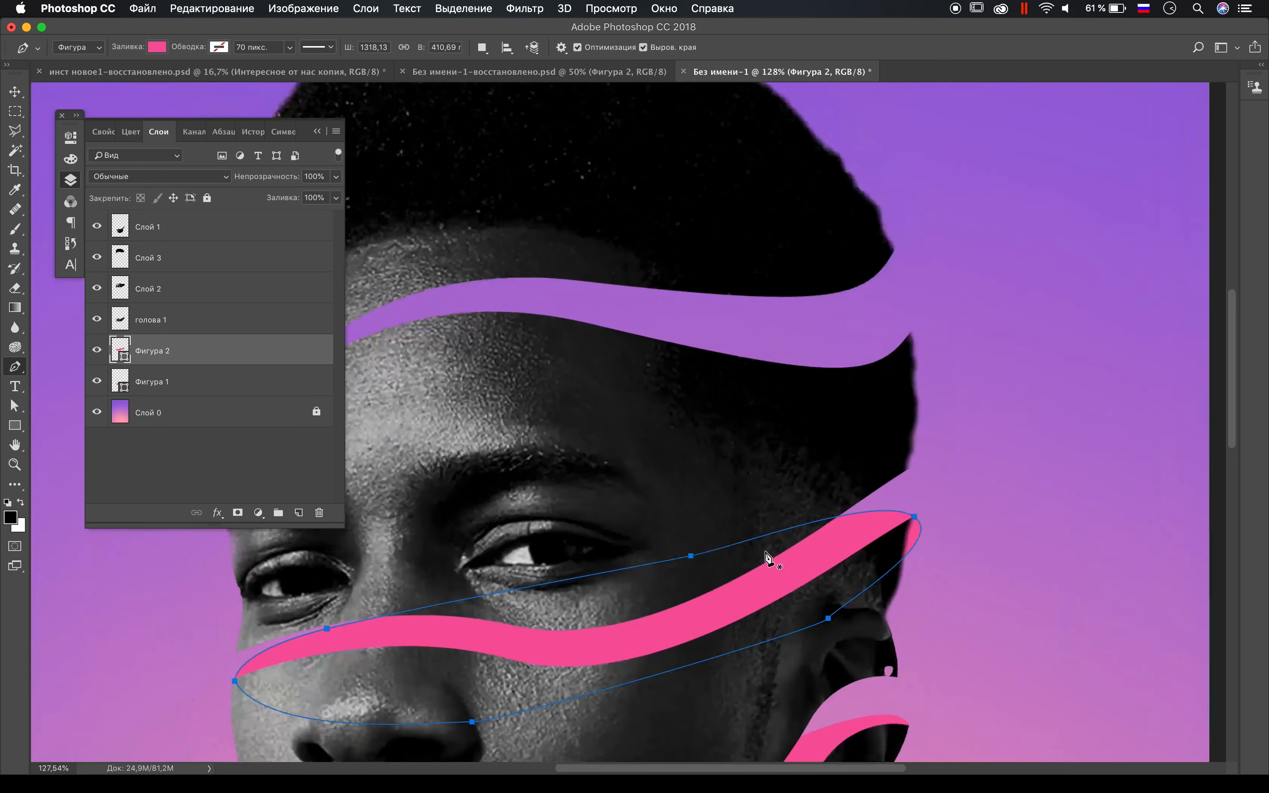
{"action": "key", "text": "super+plus"}
{"action": "key", "text": "a"}
{"action": "left_click", "coordinate": [780, 531]}
{"action": "left_click_drag", "start_coordinate": [819, 557], "coordinate": [783, 534]}
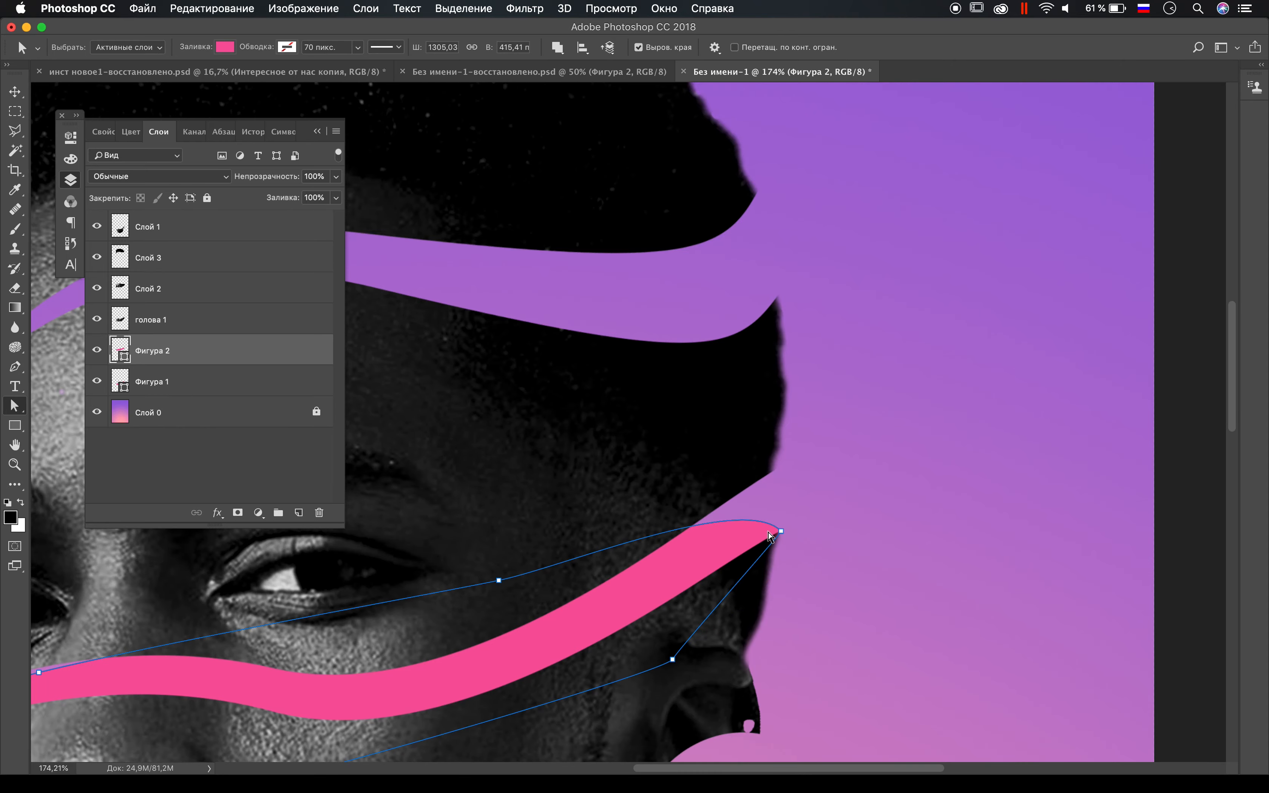
{"action": "scroll", "coordinate": [784, 535], "scroll_direction": "up", "scroll_amount": 6}
{"action": "left_click_drag", "start_coordinate": [763, 538], "coordinate": [766, 543]}
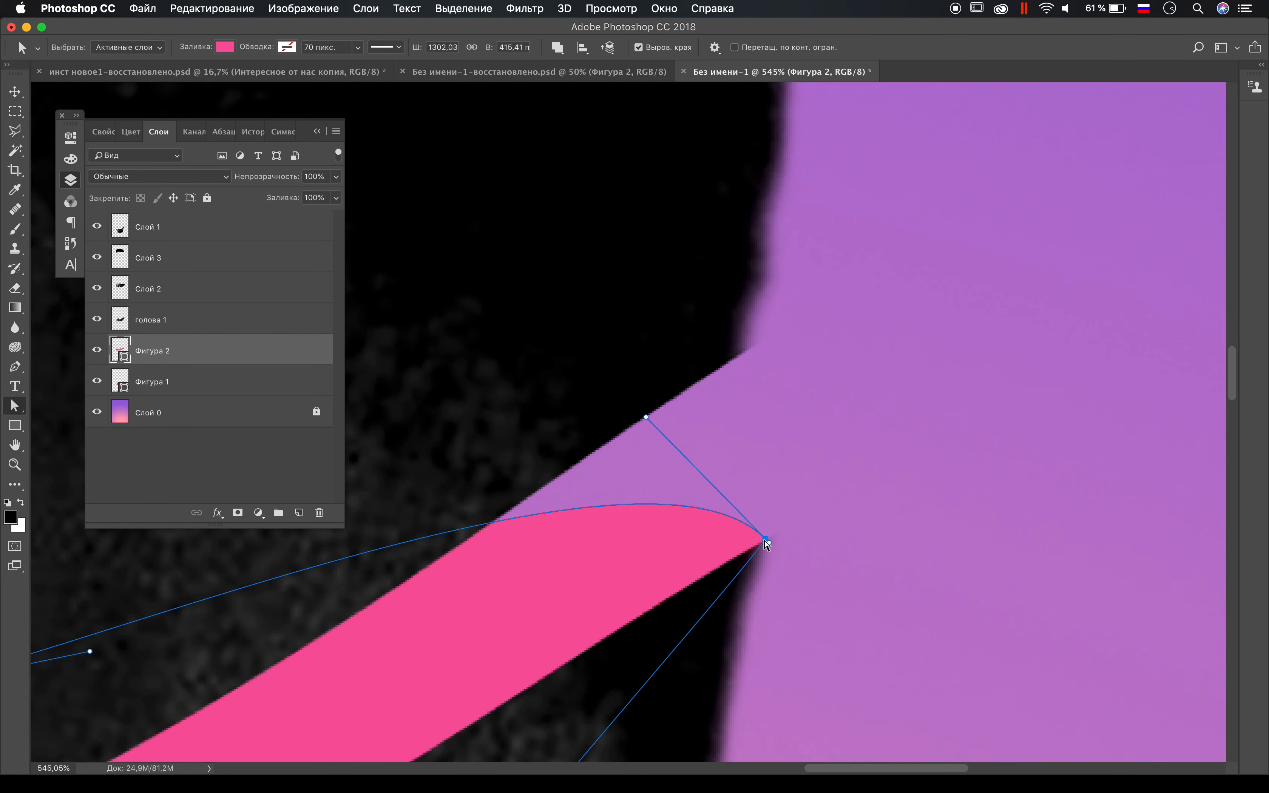
{"action": "mouse_move", "coordinate": [648, 422]}
{"action": "left_mouse_down"}
{"action": "mouse_move", "coordinate": [707, 433]}
{"action": "mouse_move", "coordinate": [657, 413]}
{"action": "left_mouse_up"}
{"action": "left_click", "coordinate": [716, 583]}
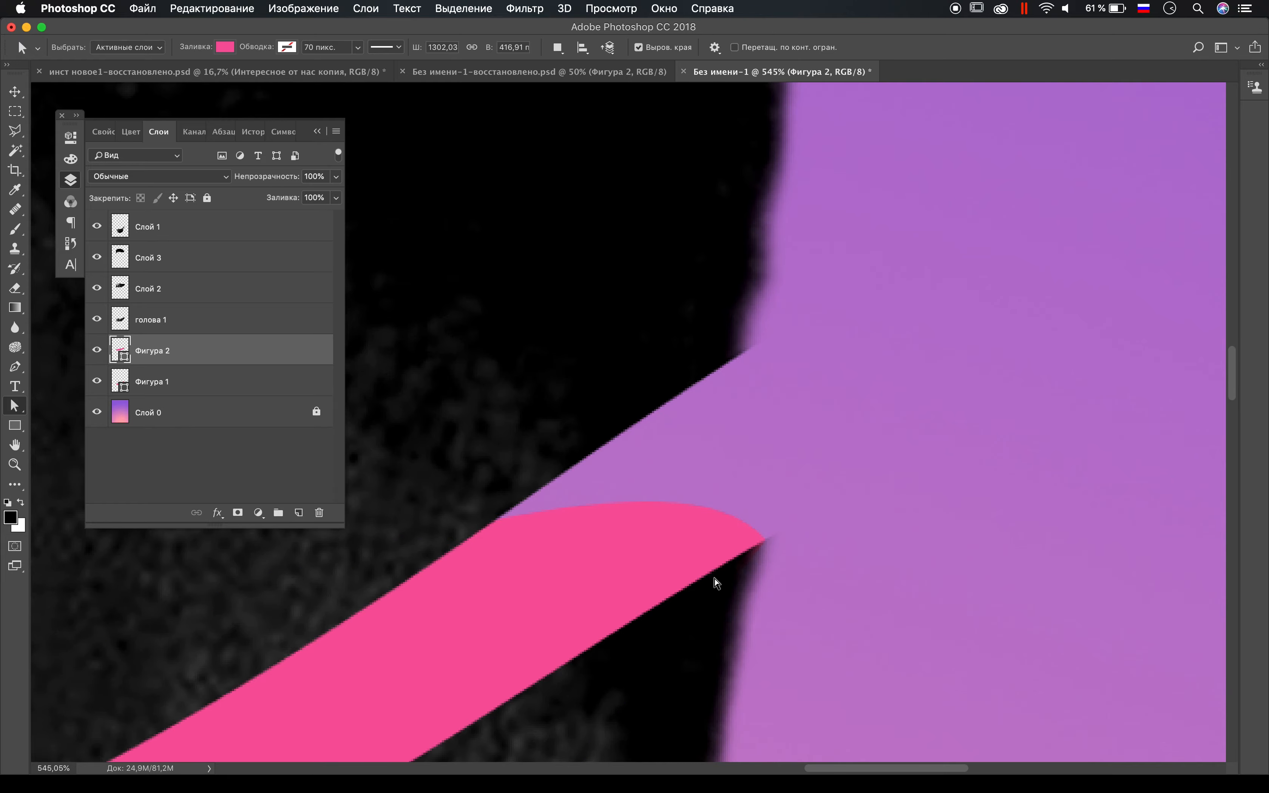
{"action": "scroll", "coordinate": [717, 582], "scroll_direction": "down", "scroll_amount": 7}
{"action": "scroll", "coordinate": [716, 583], "scroll_direction": "down", "scroll_amount": 3}
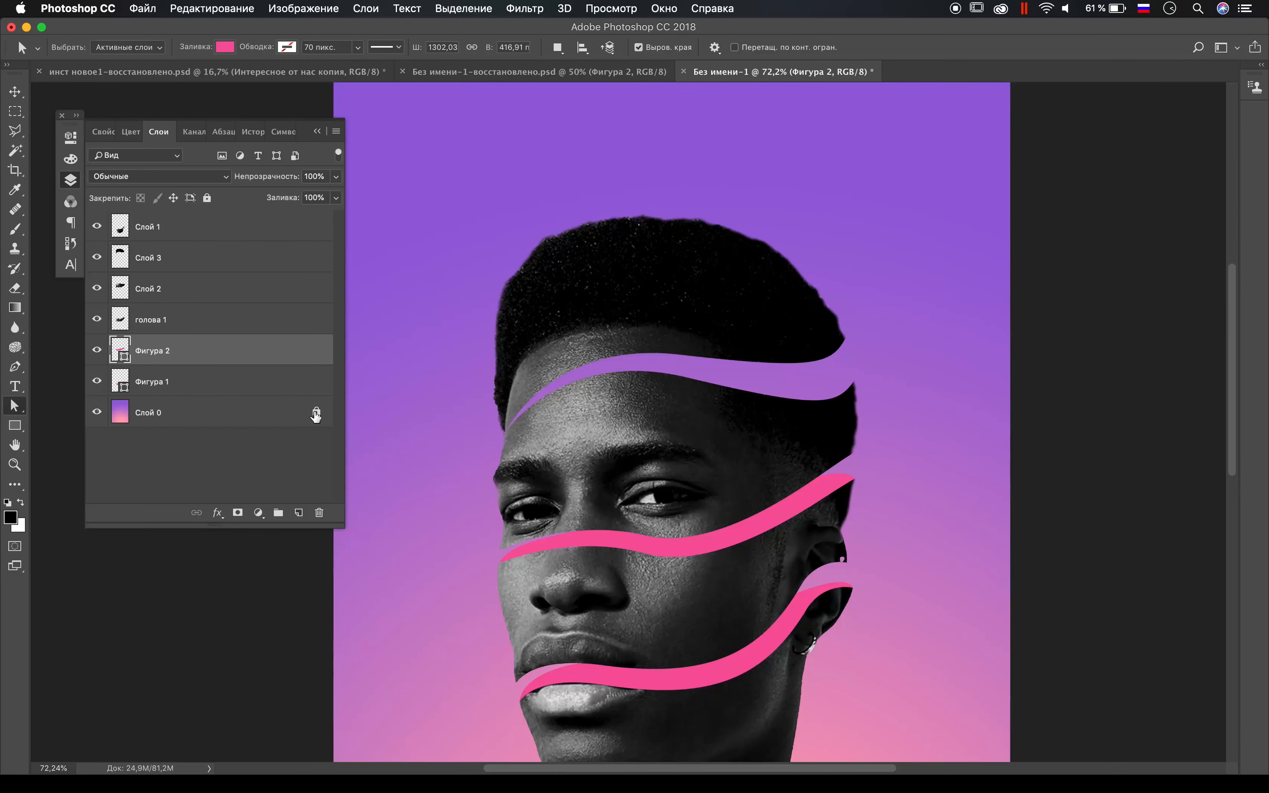
Step: Draw a third closed pink pen shape behind the forehead gap, from the hairline to the far edge of the hair
{"action": "key", "text": "p"}
{"action": "left_click", "coordinate": [506, 437]}
{"action": "left_click_drag", "start_coordinate": [531, 385], "coordinate": [537, 384]}
{"action": "left_click_drag", "start_coordinate": [781, 361], "coordinate": [839, 411]}
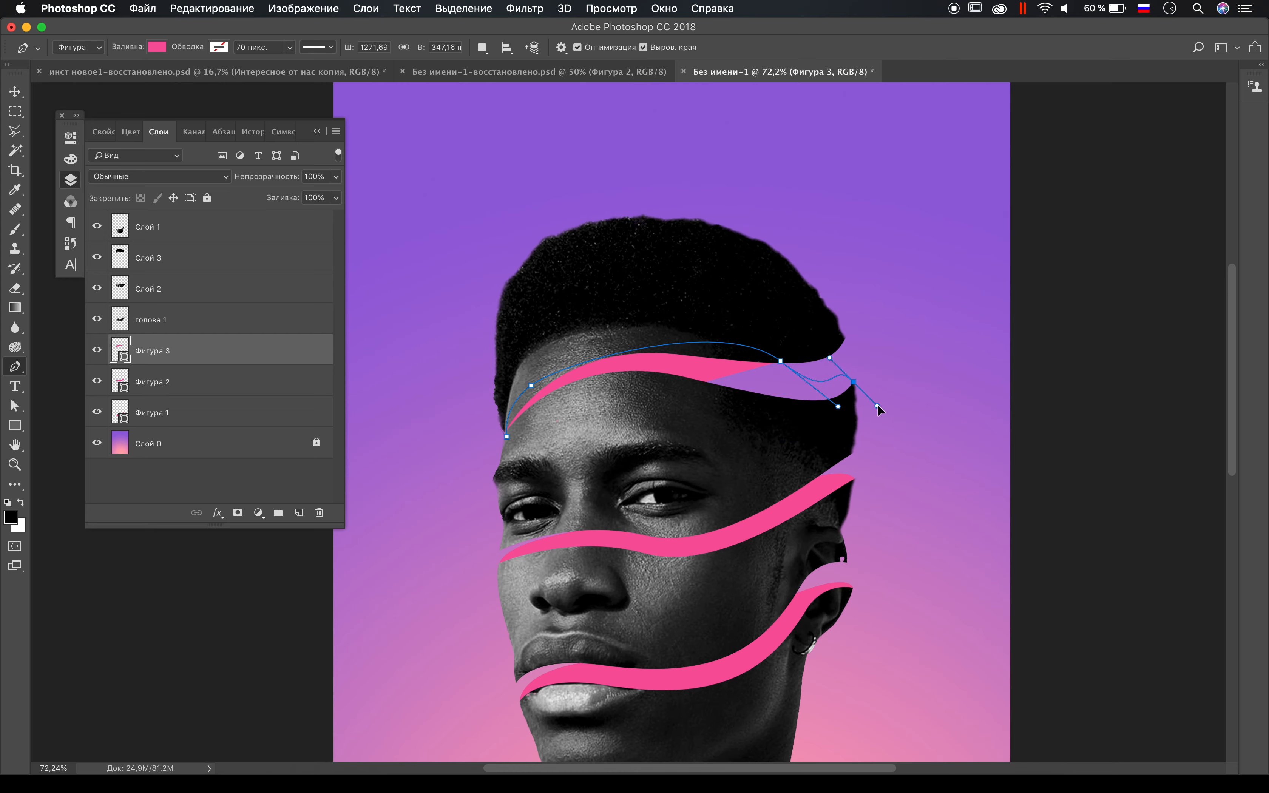
{"action": "left_click_drag", "start_coordinate": [695, 444], "coordinate": [662, 443]}
{"action": "left_click_drag", "start_coordinate": [508, 438], "coordinate": [491, 404]}
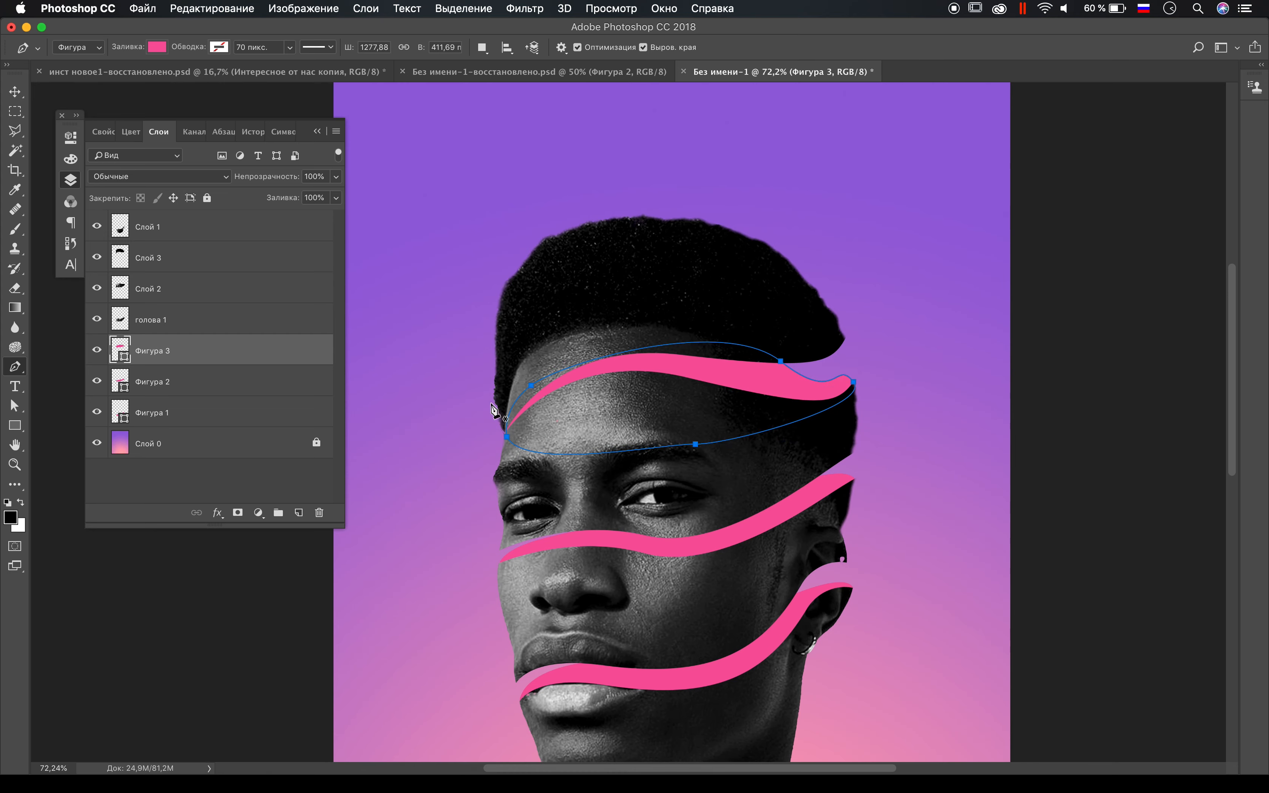
Step: Adjust the forehead shape's end handle and move its upper anchor farther up and inward behind the hair
{"action": "scroll", "coordinate": [726, 410], "scroll_direction": "right", "scroll_amount": 5}
{"action": "scroll", "coordinate": [726, 411], "scroll_direction": "up", "scroll_amount": 8}
{"action": "left_click", "coordinate": [754, 345], "text": "super"}
{"action": "left_click_drag", "start_coordinate": [804, 410], "coordinate": [772, 394]}
{"action": "left_click_drag", "start_coordinate": [555, 288], "coordinate": [415, 226]}
{"action": "scroll", "coordinate": [415, 225], "scroll_direction": "down", "scroll_amount": 4}
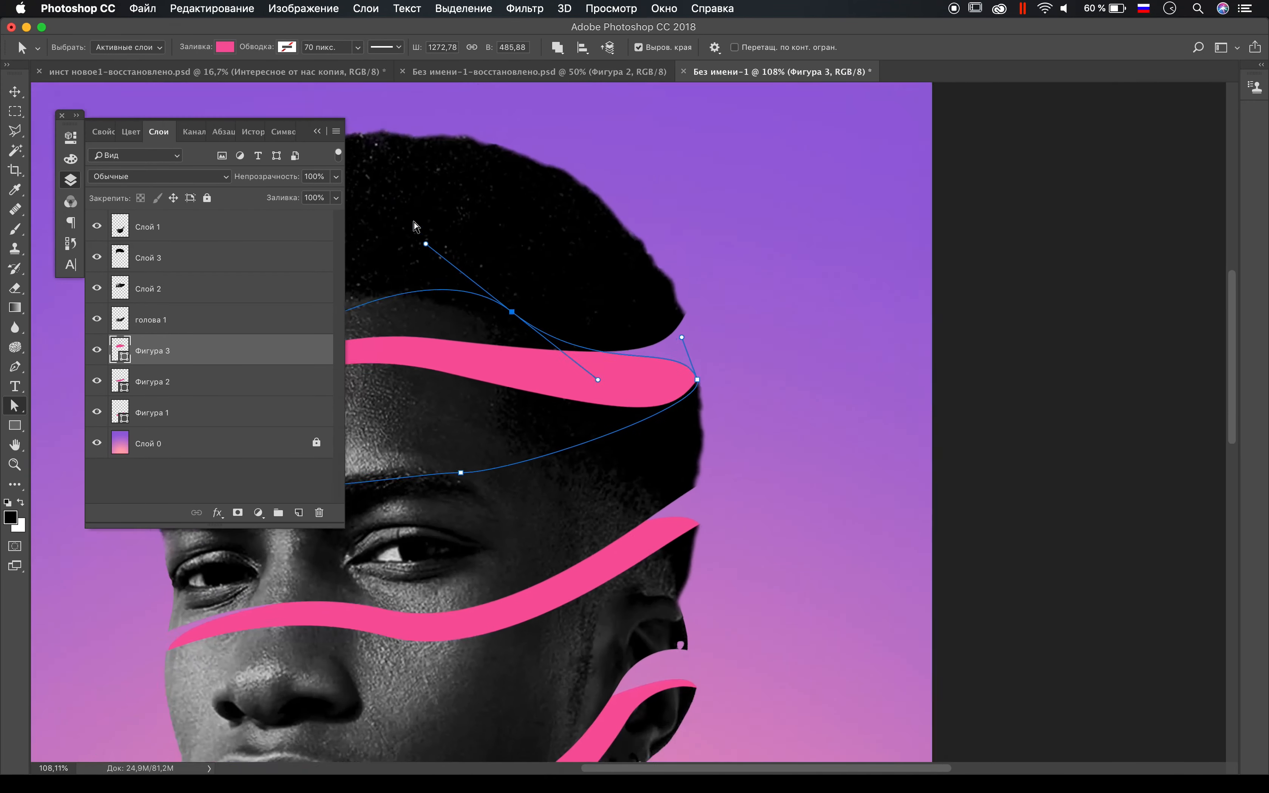
Step: Fine-tune the forehead shape's end anchor and upper handle to meet the tip of the lower hair edge
{"action": "scroll", "coordinate": [416, 226], "scroll_direction": "up", "scroll_amount": 3}
{"action": "left_click", "coordinate": [876, 476]}
{"action": "mouse_move", "coordinate": [779, 484]}
{"action": "left_mouse_down"}
{"action": "mouse_move", "coordinate": [741, 460]}
{"action": "mouse_move", "coordinate": [781, 468]}
{"action": "left_mouse_up"}
{"action": "left_click", "coordinate": [776, 502]}
{"action": "scroll", "coordinate": [774, 503], "scroll_direction": "up", "scroll_amount": 4}
{"action": "scroll", "coordinate": [773, 516], "scroll_direction": "right", "scroll_amount": 1}
{"action": "left_click", "coordinate": [786, 513]}
{"action": "left_click", "coordinate": [863, 512]}
{"action": "left_click", "coordinate": [781, 509]}
{"action": "left_click", "coordinate": [788, 514]}
{"action": "left_click", "coordinate": [841, 515]}
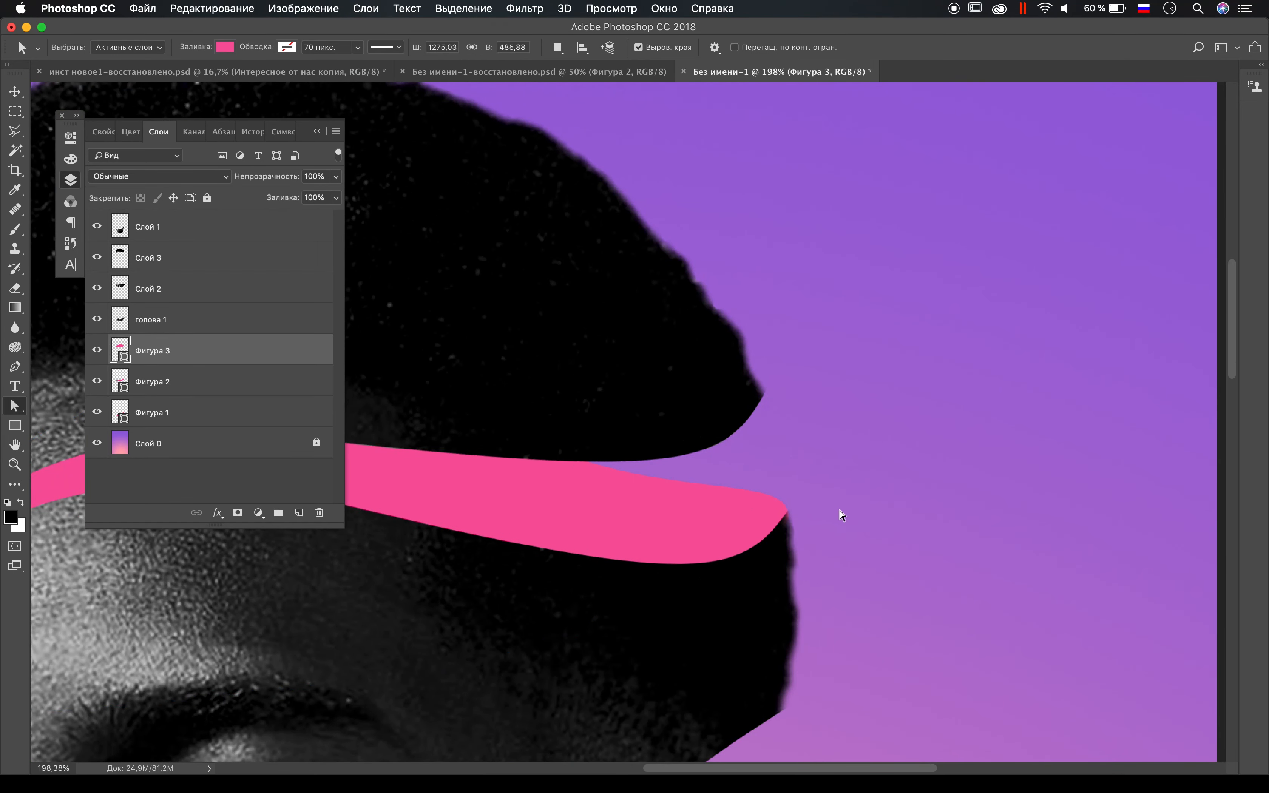
Step: Pull both direction handles of the forehead shape's end anchor inward to round off the tip
{"action": "left_click", "coordinate": [777, 509]}
{"action": "left_click", "coordinate": [787, 513]}
{"action": "left_click_drag", "start_coordinate": [782, 466], "coordinate": [717, 461]}
{"action": "left_click", "coordinate": [827, 476]}
{"action": "left_click", "coordinate": [780, 511]}
{"action": "left_click", "coordinate": [785, 512]}
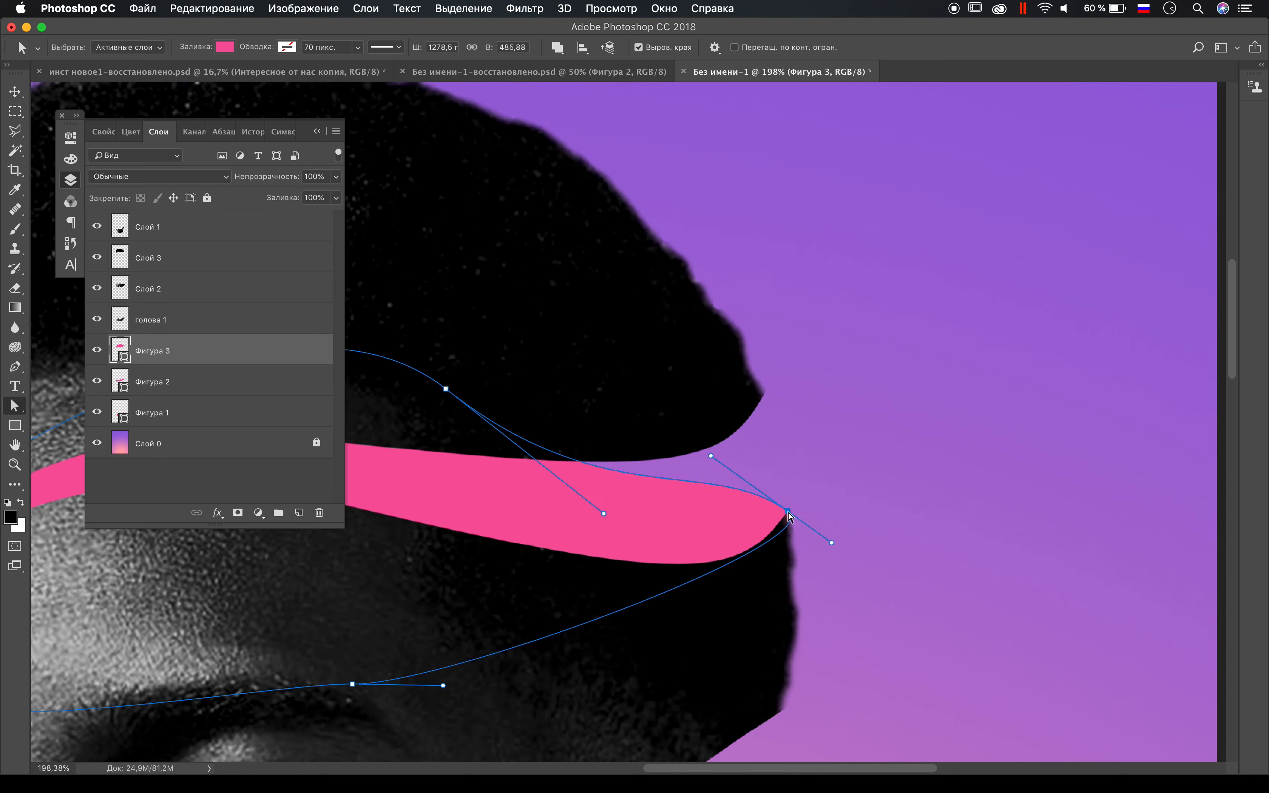
{"action": "left_click_drag", "start_coordinate": [831, 543], "coordinate": [759, 601]}
{"action": "left_click", "coordinate": [765, 572]}
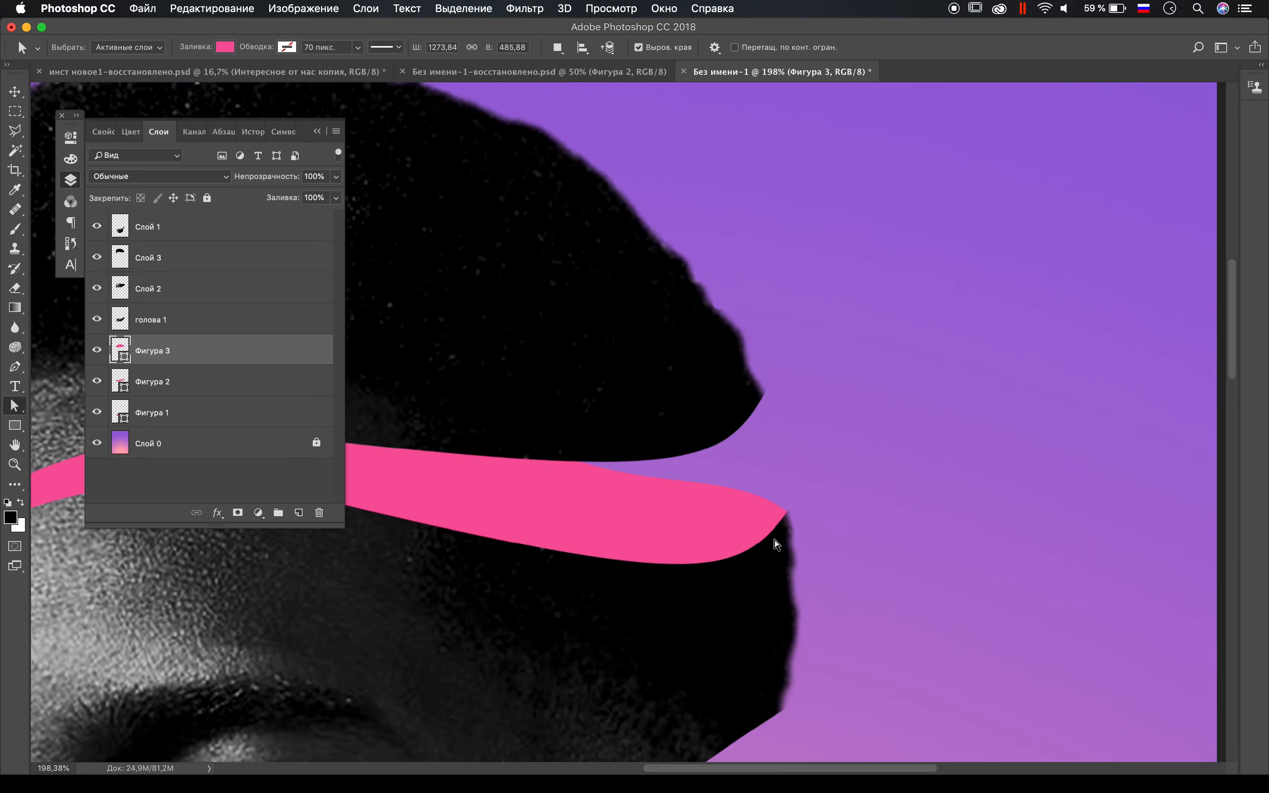
Step: Nudge the forehead shape's end anchor onto the outer edge of the hair
{"action": "left_click", "coordinate": [788, 511]}
{"action": "left_click_drag", "start_coordinate": [789, 511], "coordinate": [790, 511]}
{"action": "left_click", "coordinate": [829, 508]}
{"action": "scroll", "coordinate": [634, 544], "scroll_direction": "down", "scroll_amount": 5}
{"action": "scroll", "coordinate": [635, 545], "scroll_direction": "up", "scroll_amount": 2}
{"action": "scroll", "coordinate": [635, 545], "scroll_direction": "right", "scroll_amount": 6}
Step: Steepen the handles at the forehead shape's end anchor and slide its upper anchor toward the middle of the forehead
{"action": "left_click", "coordinate": [668, 470]}
{"action": "mouse_move", "coordinate": [649, 527]}
{"action": "left_mouse_down"}
{"action": "mouse_move", "coordinate": [703, 488]}
{"action": "mouse_move", "coordinate": [668, 522]}
{"action": "left_mouse_up"}
{"action": "left_click", "coordinate": [674, 417]}
{"action": "left_click", "coordinate": [670, 470]}
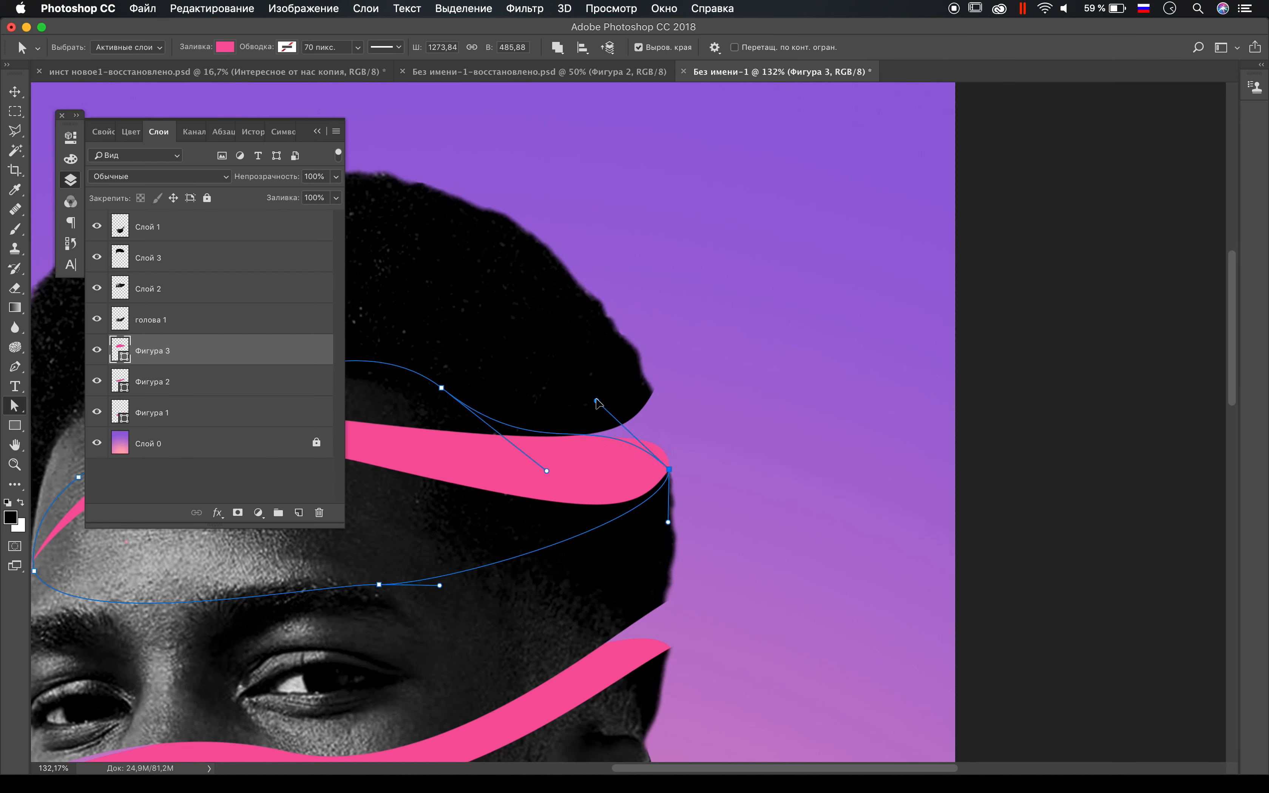
{"action": "left_click", "coordinate": [608, 401]}
{"action": "left_click", "coordinate": [667, 470]}
{"action": "mouse_move", "coordinate": [606, 397]}
{"action": "left_mouse_down"}
{"action": "mouse_move", "coordinate": [671, 407]}
{"action": "mouse_move", "coordinate": [620, 389]}
{"action": "left_mouse_up"}
{"action": "left_click_drag", "start_coordinate": [442, 389], "coordinate": [350, 372]}
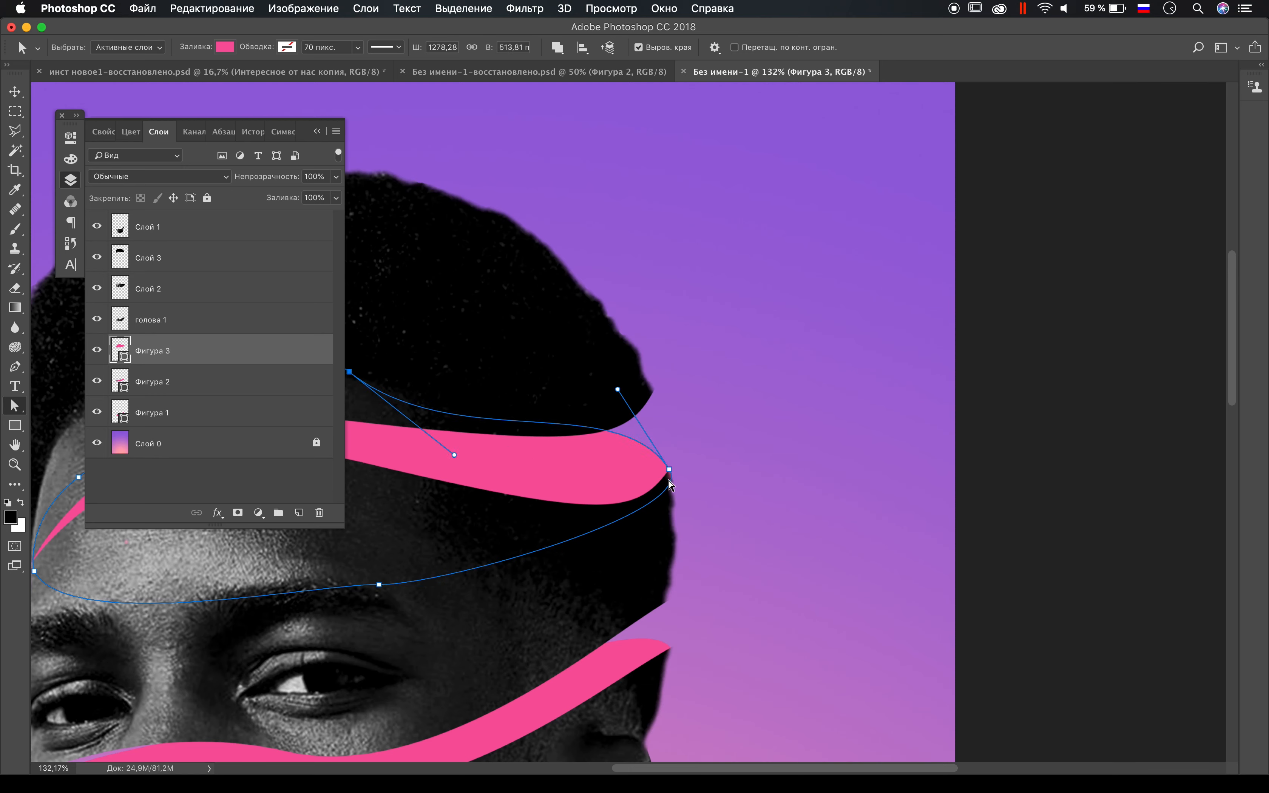
Step: Rework the direction handles of the forehead shape's end anchor so its tip curves smoothly into the outer hair edge
{"action": "left_click_drag", "start_coordinate": [698, 515], "coordinate": [675, 481]}
{"action": "left_click_drag", "start_coordinate": [440, 585], "coordinate": [598, 602]}
{"action": "left_click", "coordinate": [734, 476]}
{"action": "left_click", "coordinate": [669, 470]}
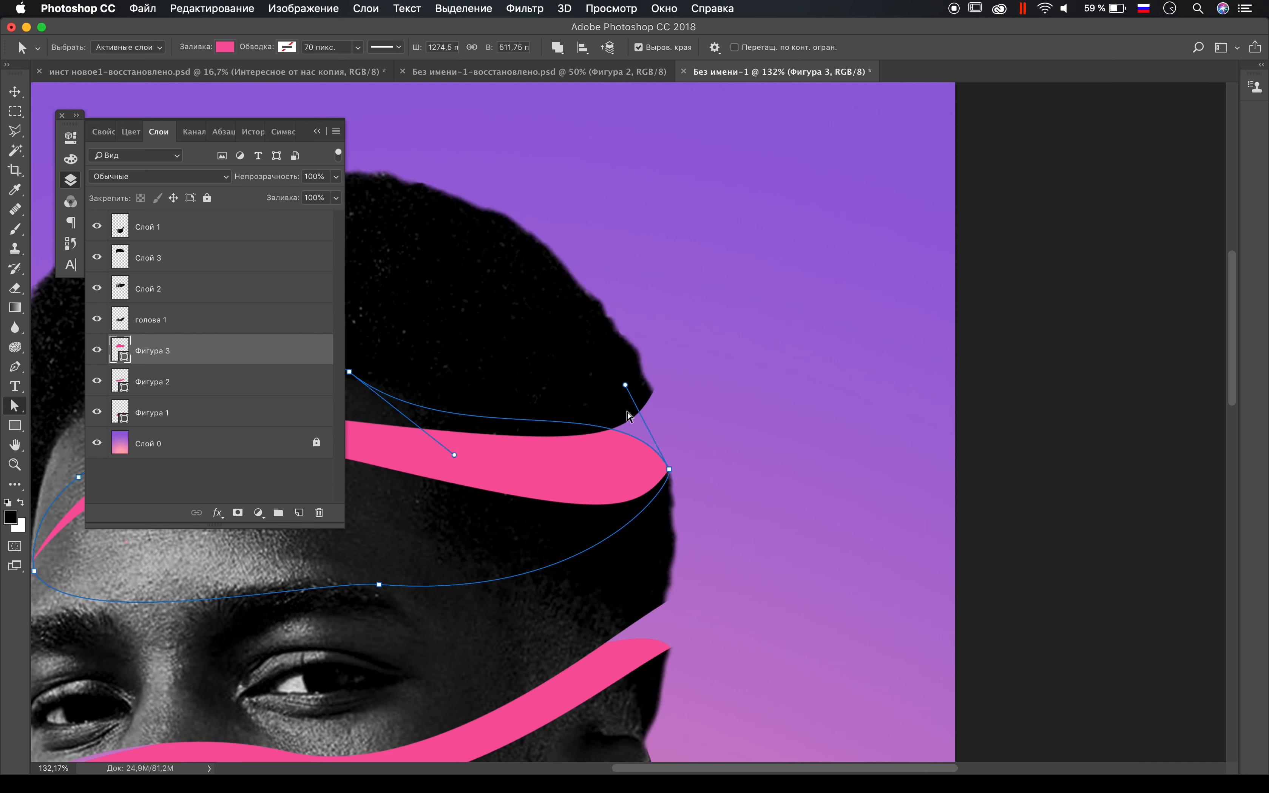
{"action": "left_click_drag", "start_coordinate": [625, 386], "coordinate": [589, 388]}
{"action": "left_click", "coordinate": [666, 498]}
{"action": "left_click", "coordinate": [668, 469]}
{"action": "left_click_drag", "start_coordinate": [676, 477], "coordinate": [608, 476]}
{"action": "left_click", "coordinate": [665, 475]}
Step: Shift the forehead shape's upper curve downward and adjust its handles to reduce the shape's height behind the hair slice
{"action": "scroll", "coordinate": [664, 472], "scroll_direction": "up", "scroll_amount": 5}
{"action": "scroll", "coordinate": [664, 472], "scroll_direction": "right", "scroll_amount": 2}
{"action": "left_click", "coordinate": [606, 482]}
{"action": "left_click_drag", "start_coordinate": [570, 290], "coordinate": [591, 424]}
{"action": "scroll", "coordinate": [757, 430], "scroll_direction": "down", "scroll_amount": 3}
{"action": "scroll", "coordinate": [756, 427], "scroll_direction": "down", "scroll_amount": 4}
{"action": "scroll", "coordinate": [756, 427], "scroll_direction": "left", "scroll_amount": 3}
{"action": "left_click_drag", "start_coordinate": [598, 346], "coordinate": [654, 351]}
{"action": "left_click_drag", "start_coordinate": [737, 421], "coordinate": [644, 368]}
{"action": "left_click", "coordinate": [907, 350]}
{"action": "scroll", "coordinate": [907, 349], "scroll_direction": "down", "scroll_amount": 7}
{"action": "scroll", "coordinate": [908, 355], "scroll_direction": "up", "scroll_amount": 2}
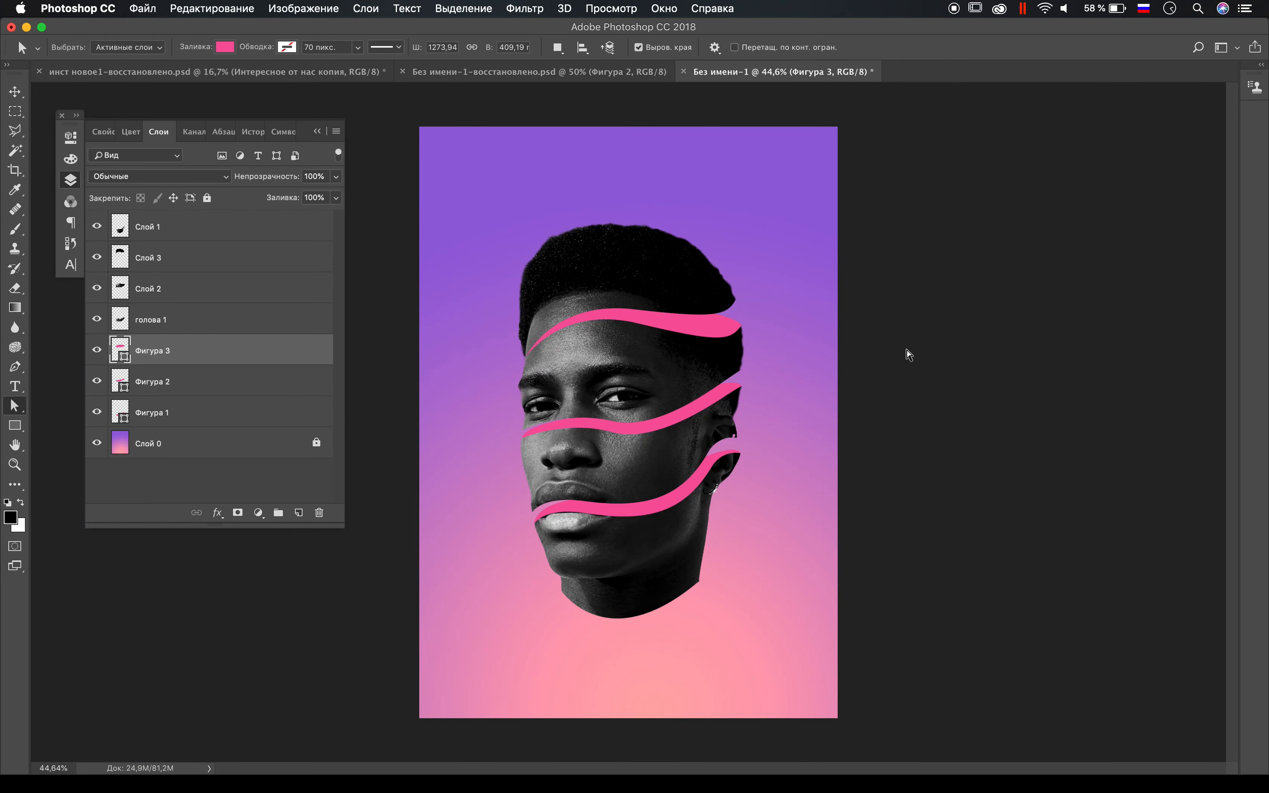
Step: Try a yellow-orange fill on the forehead shape
{"action": "left_click", "coordinate": [225, 47]}
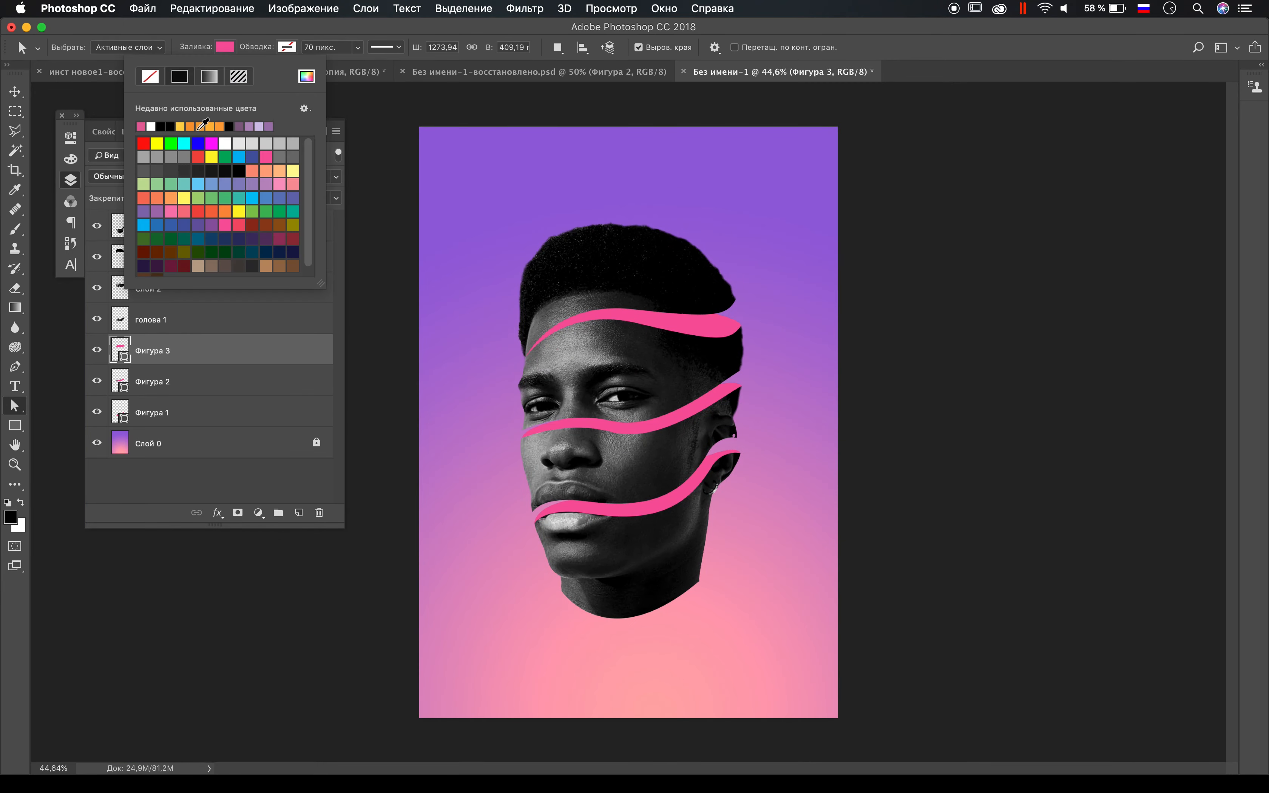
{"action": "left_click", "coordinate": [308, 77]}
{"action": "left_click_drag", "start_coordinate": [762, 675], "coordinate": [766, 696]}
{"action": "left_click", "coordinate": [708, 541]}
{"action": "left_click", "coordinate": [865, 528]}
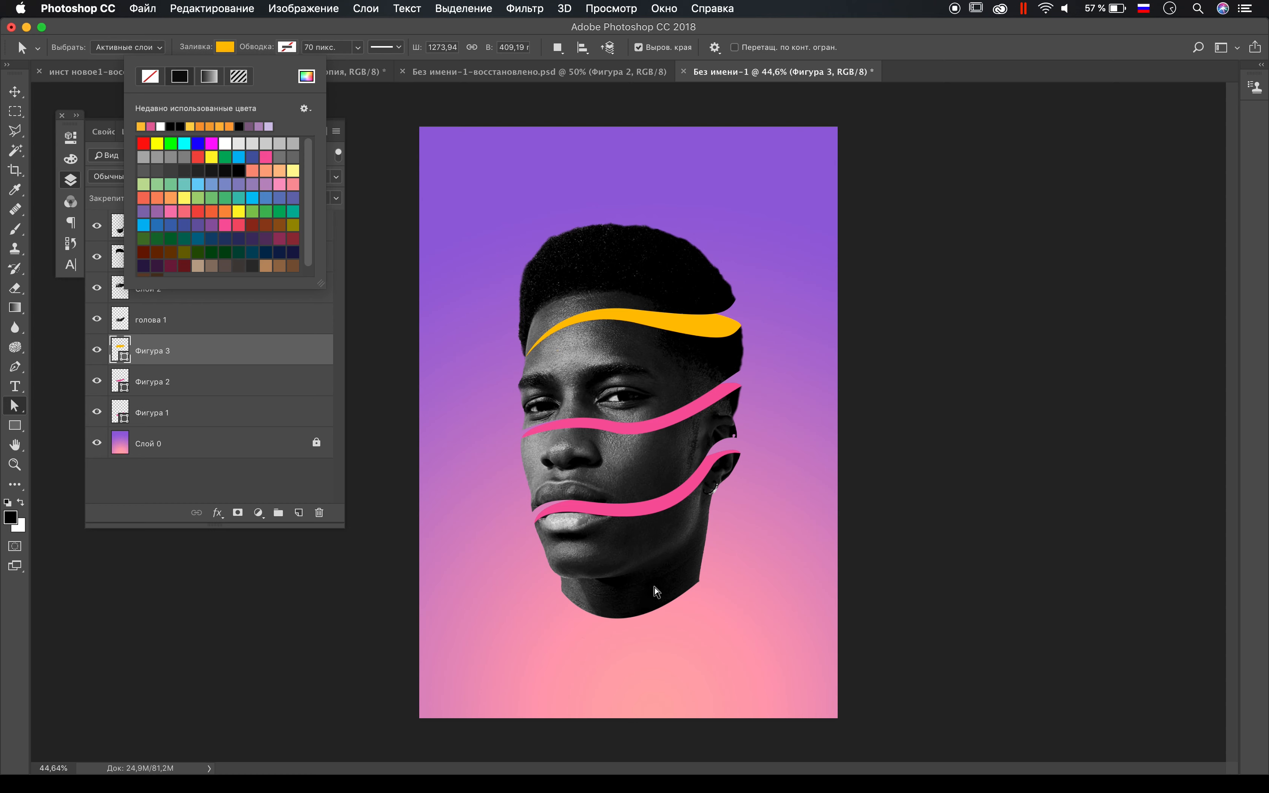
Step: Try the same yellow-orange fill on the mouth shape
{"action": "key", "text": "v"}
{"action": "left_click", "coordinate": [641, 508]}
{"action": "key", "text": "u"}
{"action": "left_click", "coordinate": [227, 48]}
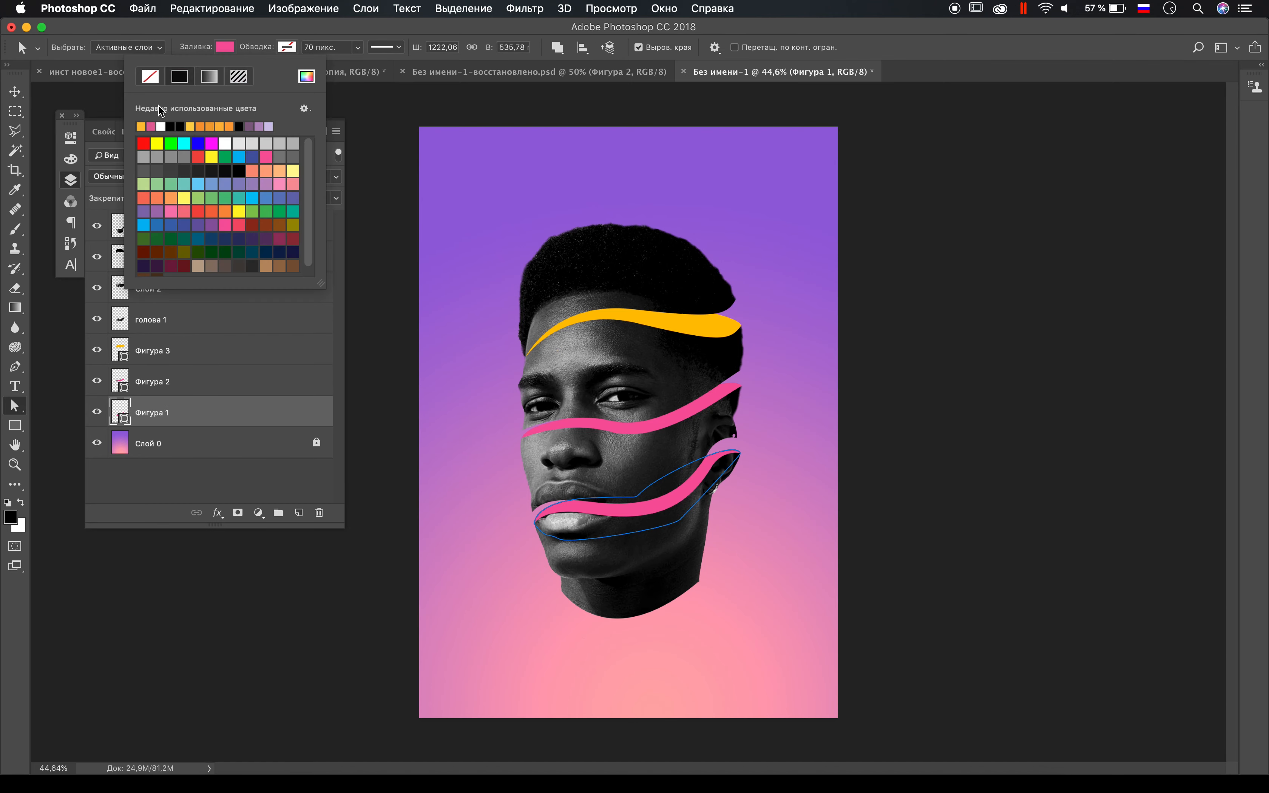
{"action": "left_click", "coordinate": [141, 120]}
Step: Try a purple fill (#8a56d7), matching the background, on the middle shape below the eyes
{"action": "key", "text": "v"}
{"action": "left_click", "coordinate": [635, 435]}
{"action": "key", "text": "u"}
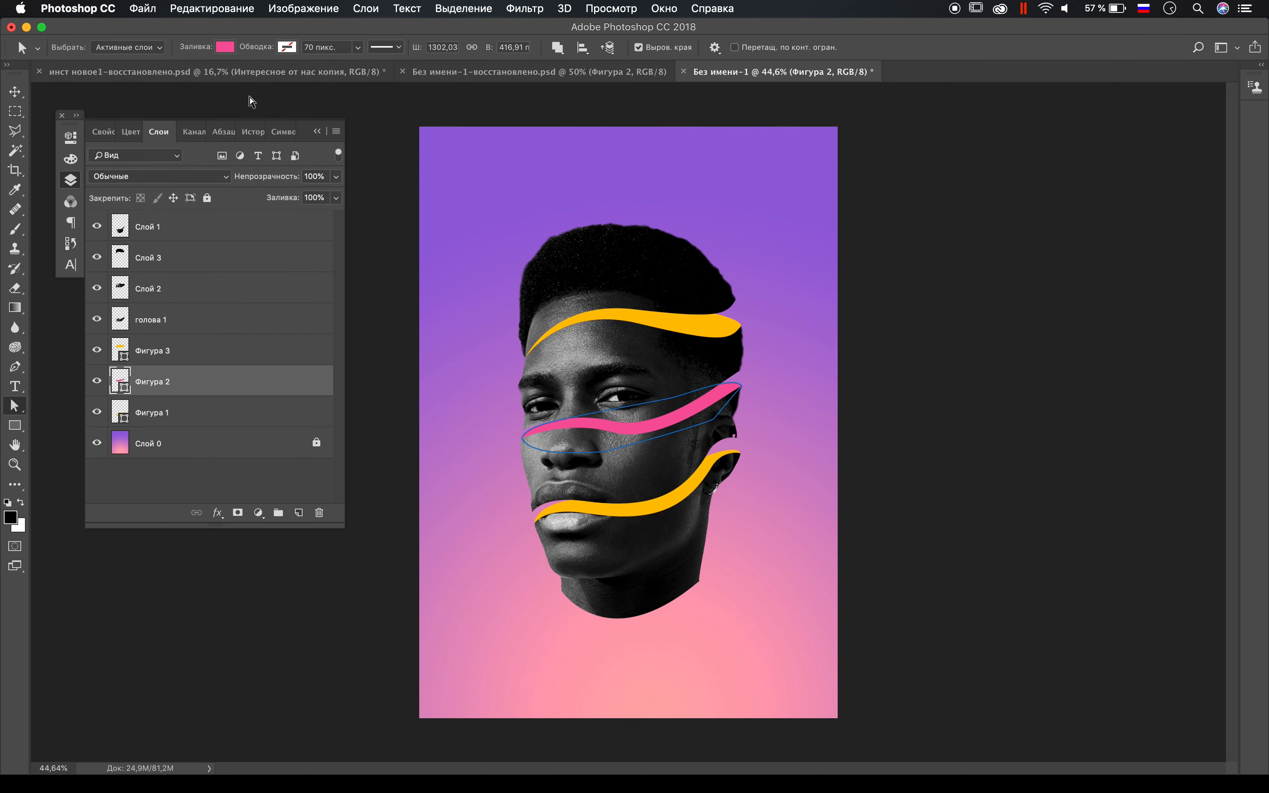
{"action": "left_click", "coordinate": [226, 47]}
{"action": "left_click", "coordinate": [307, 76]}
{"action": "left_click", "coordinate": [760, 577]}
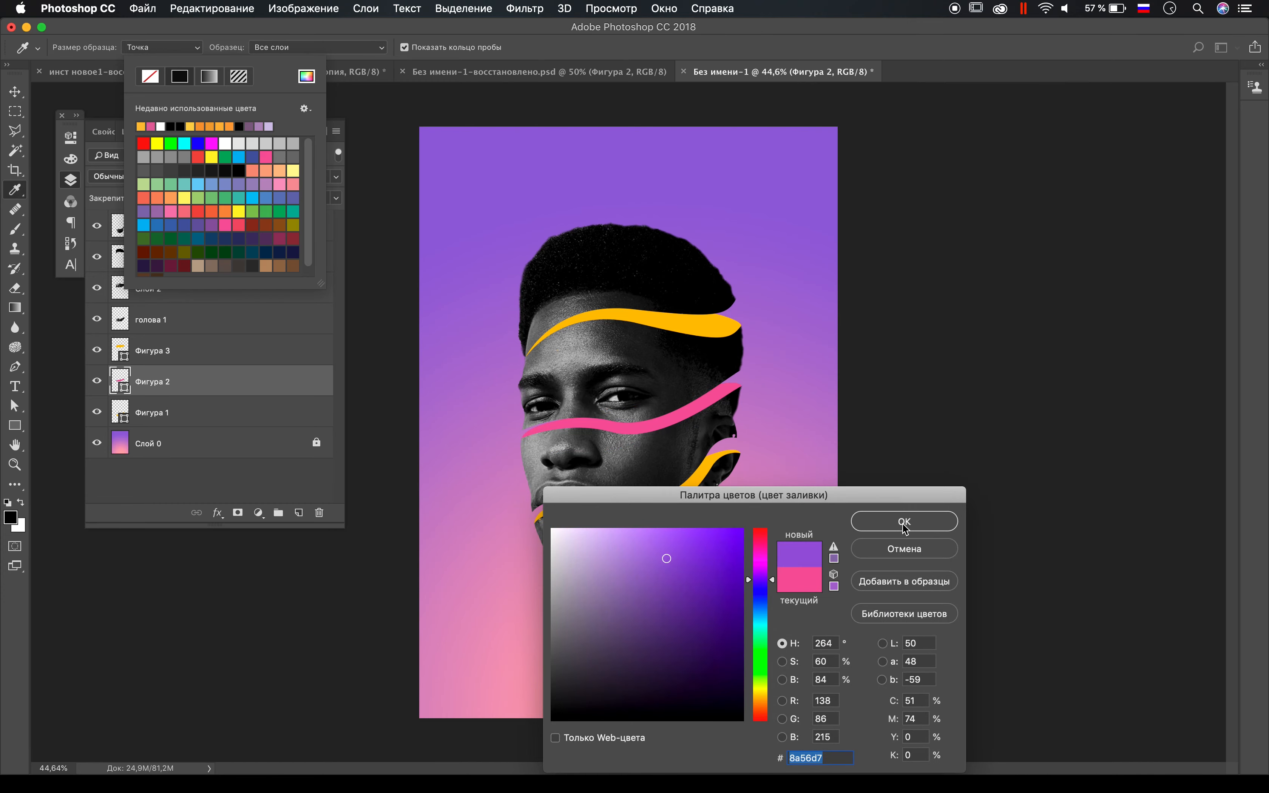
{"action": "left_click", "coordinate": [904, 521]}
{"action": "key", "text": "v"}
Step: Undo the trial fill colours on the three gap shapes
{"action": "key", "text": "super+alt+z"}
{"action": "key", "text": "super+alt+z"}
{"action": "key", "text": "super+alt+z"}
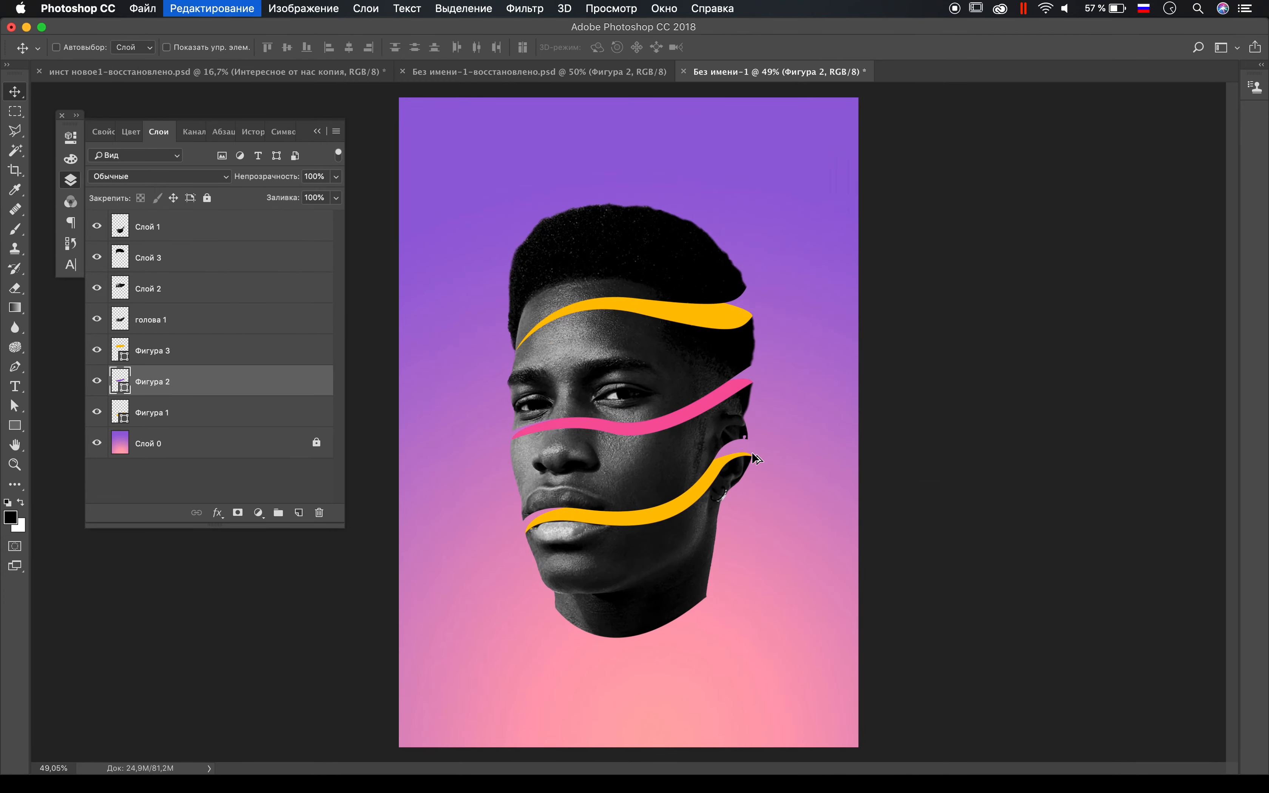
Step: Replace the purple background on Слой 0 with a radial yellow-orange to pink gradient
{"action": "left_click", "coordinate": [313, 443]}
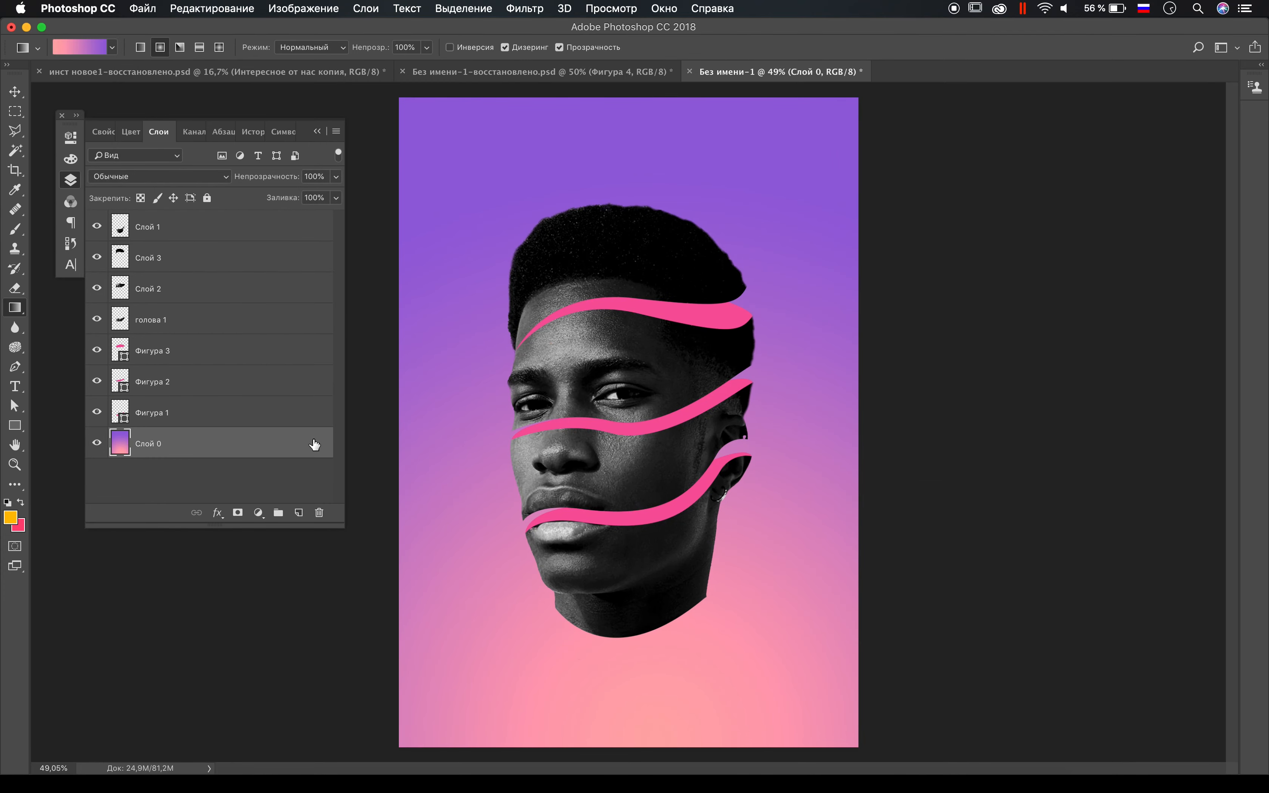
{"action": "left_click", "coordinate": [113, 47]}
{"action": "left_click", "coordinate": [607, 687]}
{"action": "left_click_drag", "start_coordinate": [629, 709], "coordinate": [617, 468]}
{"action": "left_click_drag", "start_coordinate": [639, 250], "coordinate": [639, 245]}
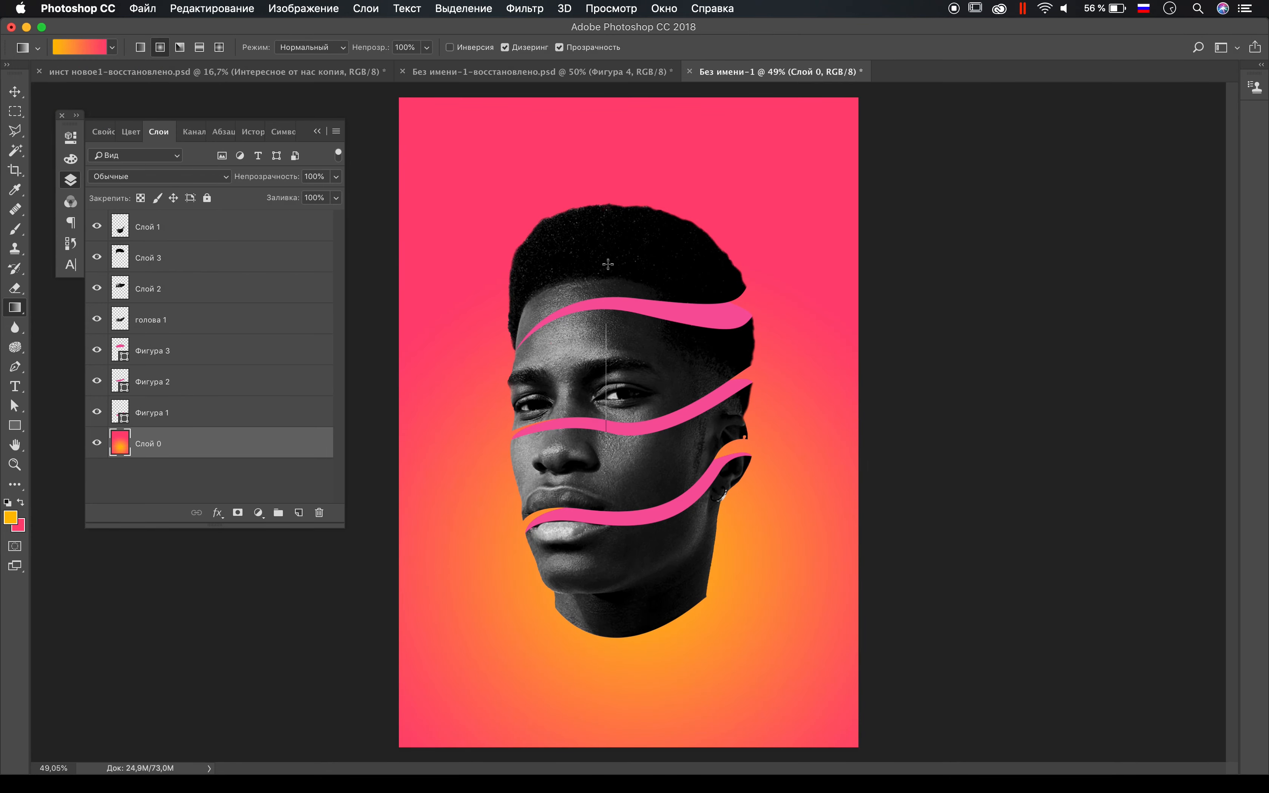
Step: Redraw the background gradient diagonally, from yellow-orange in the canvas's upper-left corner to pink in its lower-right corner
{"action": "left_click_drag", "start_coordinate": [606, 456], "coordinate": [606, 224]}
{"action": "left_click_drag", "start_coordinate": [614, 619], "coordinate": [609, 130]}
{"action": "left_click_drag", "start_coordinate": [620, 130], "coordinate": [781, 658]}
{"action": "left_click_drag", "start_coordinate": [470, 223], "coordinate": [753, 679]}
{"action": "left_click_drag", "start_coordinate": [698, 483], "coordinate": [872, 739]}
Step: Set the forehead shape's fill to the pinkish red used in the background gradient
{"action": "key", "text": "a"}
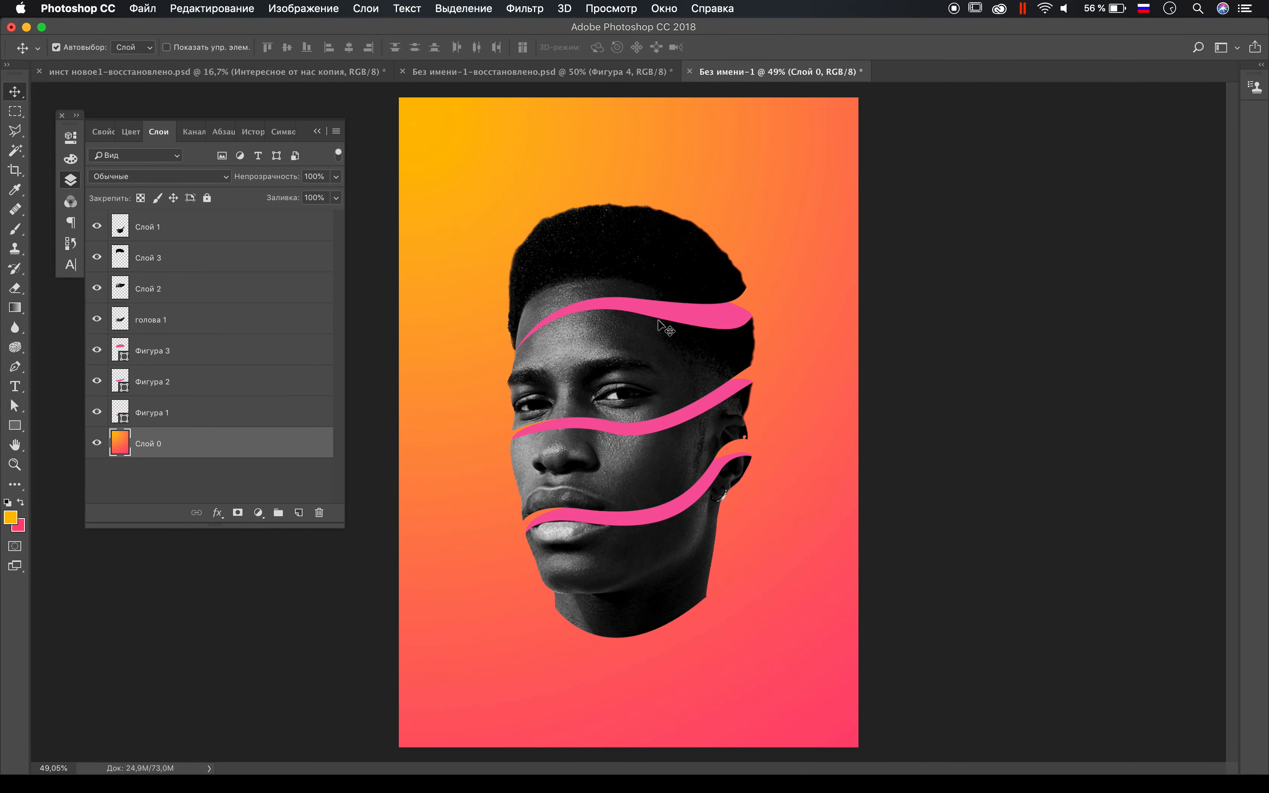
{"action": "left_click", "coordinate": [642, 320]}
{"action": "left_click", "coordinate": [225, 47]}
{"action": "left_click", "coordinate": [161, 126]}
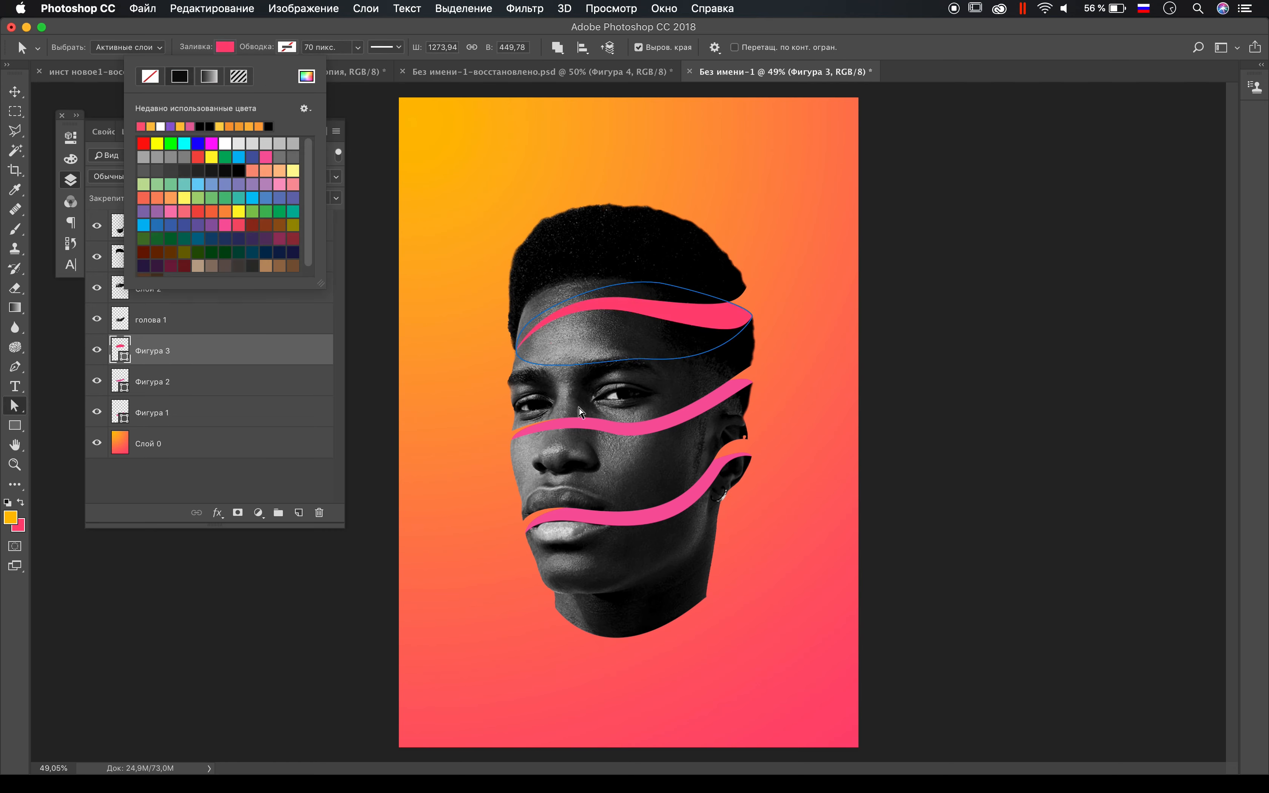
Step: Set the mouth shape's fill to the same pinkish red as the forehead shape
{"action": "left_click", "coordinate": [580, 412]}
{"action": "left_click", "coordinate": [640, 518]}
{"action": "left_click", "coordinate": [225, 47]}
{"action": "left_click", "coordinate": [141, 126]}
Step: Set the middle shape's fill to the background gradient's yellow-orange
{"action": "key", "text": "v"}
{"action": "left_click", "coordinate": [603, 424]}
{"action": "key", "text": "a"}
{"action": "left_click", "coordinate": [225, 47]}
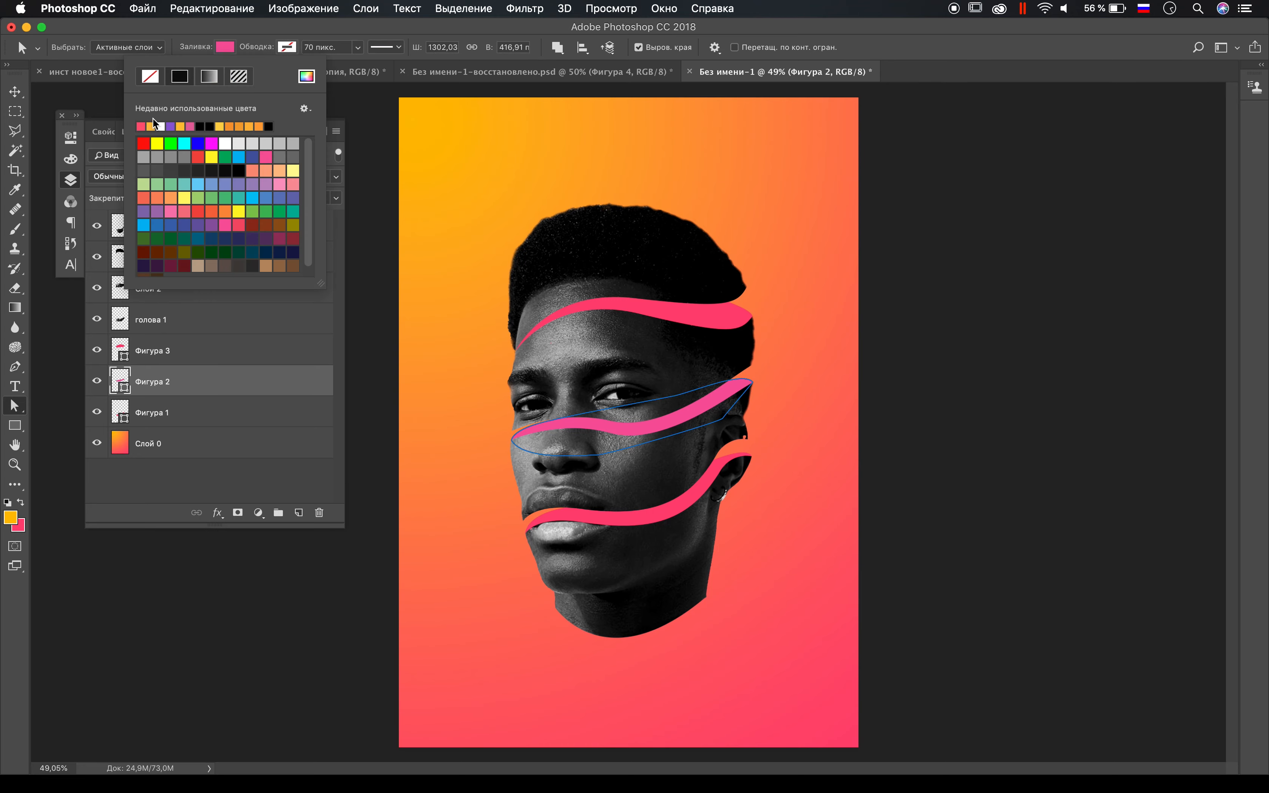
{"action": "left_click", "coordinate": [159, 125]}
Step: Add a new layer directly above Фигура 1 and clip it to that shape
{"action": "key", "text": "v"}
{"action": "left_click", "coordinate": [190, 417]}
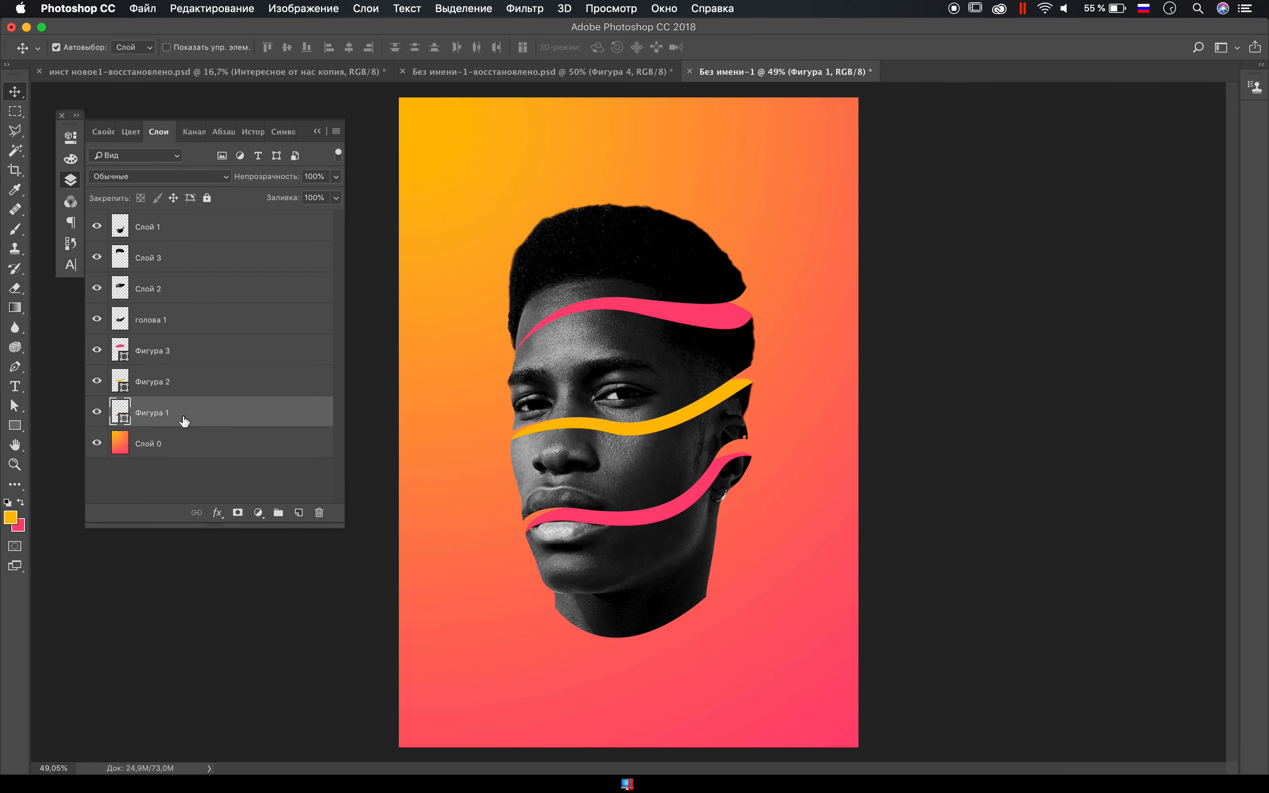
{"action": "left_click", "coordinate": [298, 513]}
{"action": "left_click", "coordinate": [149, 427], "text": "alt"}
{"action": "double_click", "coordinate": [149, 431]}
{"action": "key", "text": "Escape"}
Step: Set up a soft 400-pixel brush with black as the foreground colour
{"action": "key", "text": "b"}
{"action": "right_click", "coordinate": [624, 406]}
{"action": "left_click", "coordinate": [11, 517]}
{"action": "left_click_drag", "start_coordinate": [619, 706], "coordinate": [620, 745]}
{"action": "left_click", "coordinate": [897, 524]}
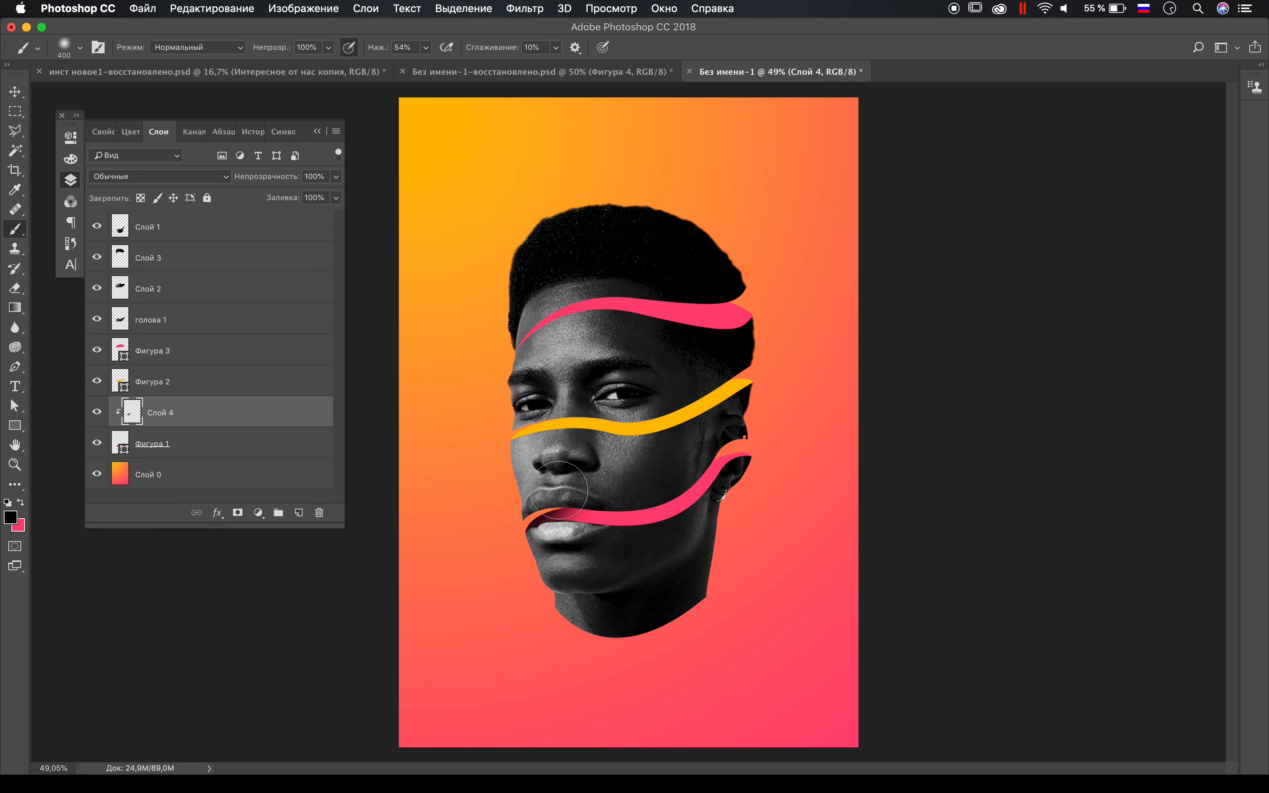
Step: Redo the trial strokes and paint a soft black shadow along the mouth shape on the clipped layer
{"action": "key", "text": "super+alt+z"}
{"action": "key", "text": "super+alt+z"}
{"action": "key", "text": "super+alt+z"}
{"action": "key", "text": "super+shift+z"}
{"action": "mouse_move", "coordinate": [577, 484]}
{"action": "left_mouse_down"}
{"action": "mouse_move", "coordinate": [549, 499]}
{"action": "mouse_move", "coordinate": [659, 464]}
{"action": "mouse_move", "coordinate": [654, 476]}
{"action": "mouse_move", "coordinate": [692, 436]}
{"action": "mouse_move", "coordinate": [703, 433]}
{"action": "mouse_move", "coordinate": [694, 447]}
{"action": "mouse_move", "coordinate": [754, 415]}
{"action": "mouse_move", "coordinate": [719, 430]}
{"action": "mouse_move", "coordinate": [740, 438]}
{"action": "mouse_move", "coordinate": [691, 442]}
{"action": "mouse_move", "coordinate": [646, 485]}
{"action": "left_mouse_up"}
{"action": "key", "text": "super+alt+z"}
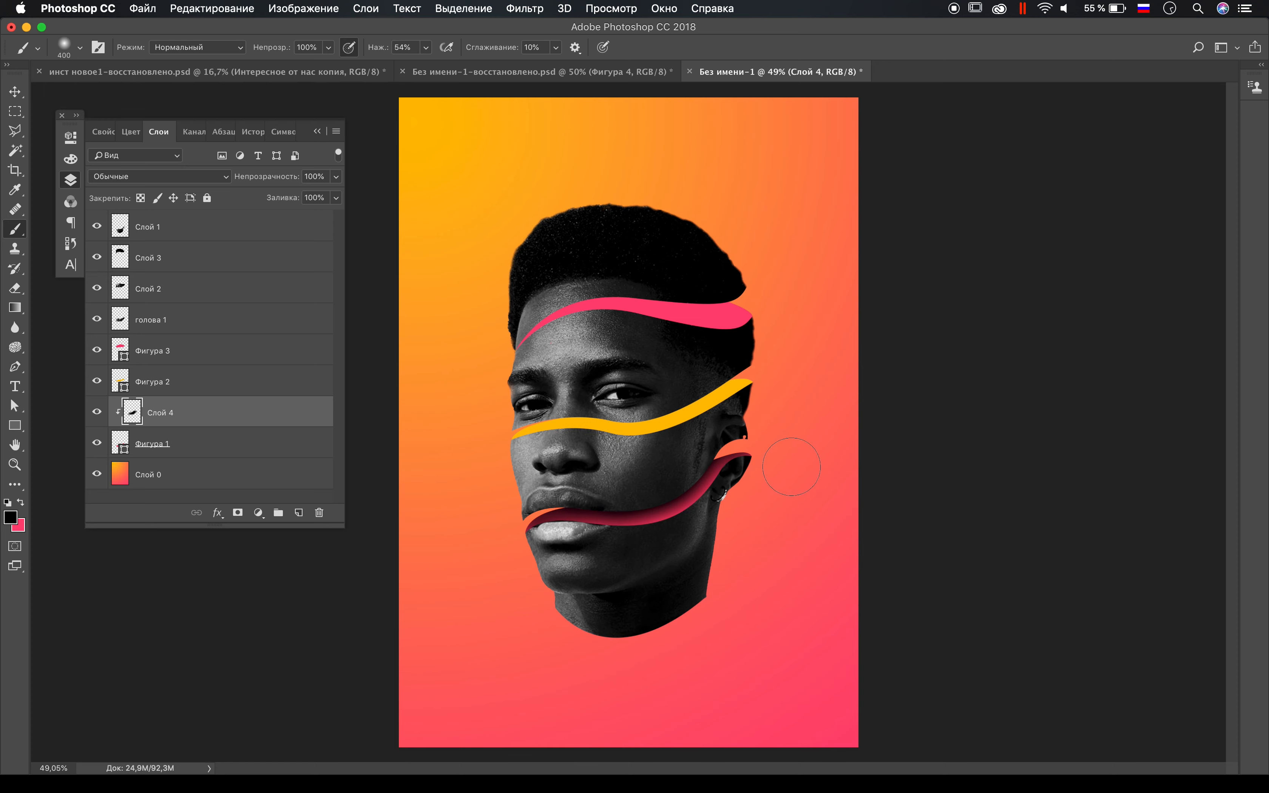
Step: Add a new layer clipped to Фигура 2 and brush a soft black shadow along the middle shape's upper edge
{"action": "key", "text": "v"}
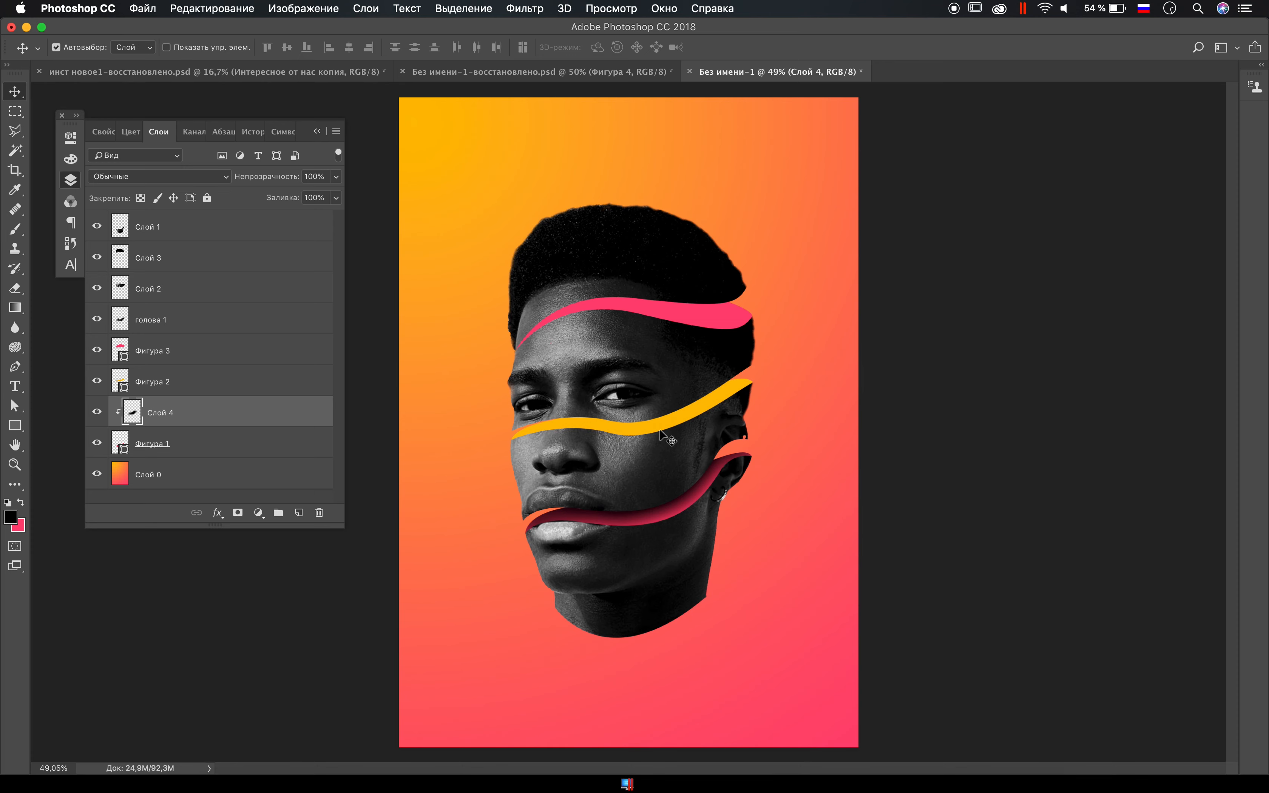
{"action": "key", "text": "super+shift+alt+n"}
{"action": "left_click", "coordinate": [135, 393], "text": "alt"}
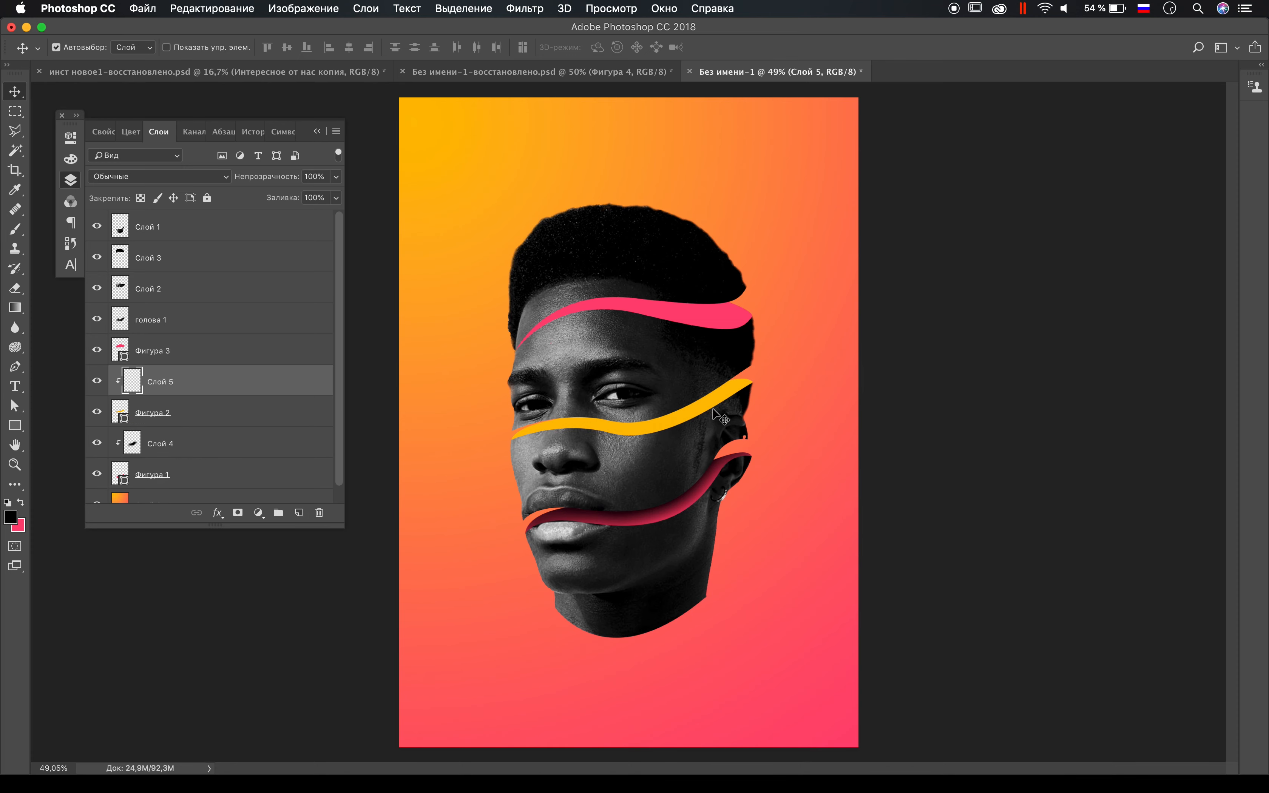
{"action": "key", "text": "b"}
{"action": "left_click", "coordinate": [514, 418]}
{"action": "mouse_move", "coordinate": [561, 399]}
{"action": "left_mouse_down"}
{"action": "mouse_move", "coordinate": [676, 401]}
{"action": "mouse_move", "coordinate": [625, 396]}
{"action": "left_mouse_up"}
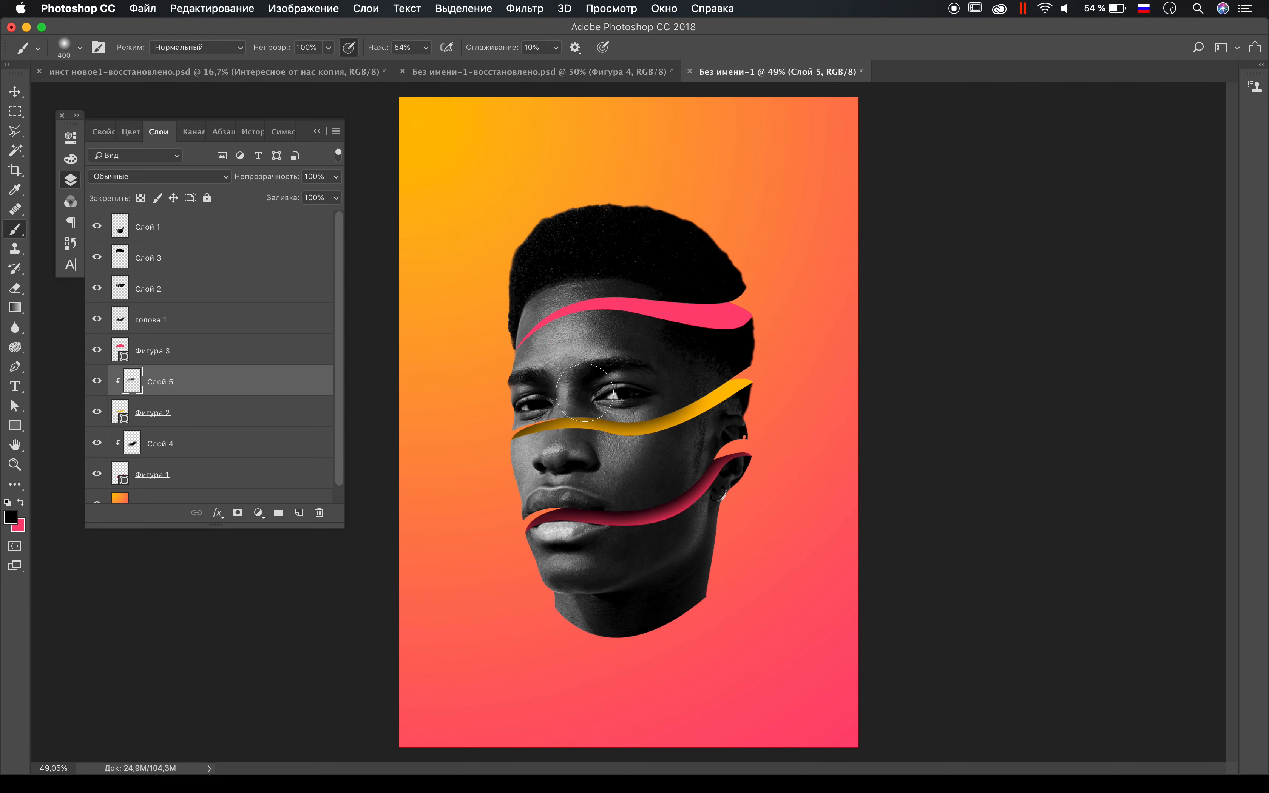